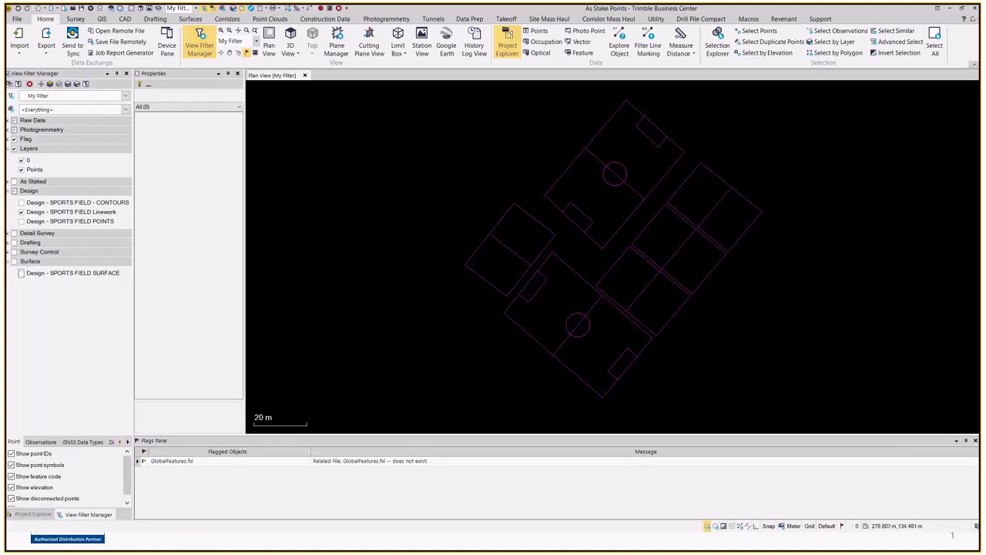
Switch to Trimble Sync Manager and review the 191014 SPORTS FIELD SO job's linked files, job properties and job points.
key("alt+Tab")
left_click_drag(341, 96, 608, 51)
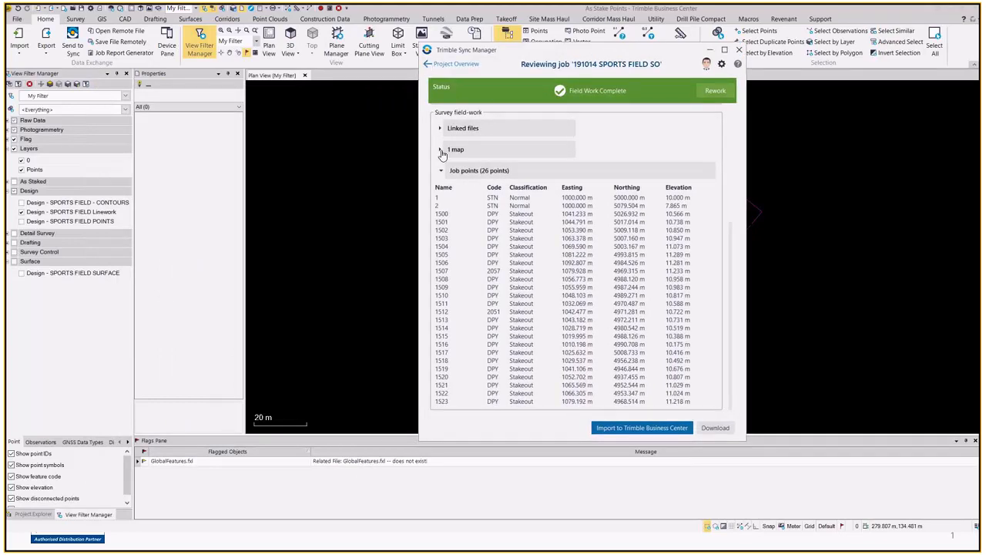
left_click(440, 128)
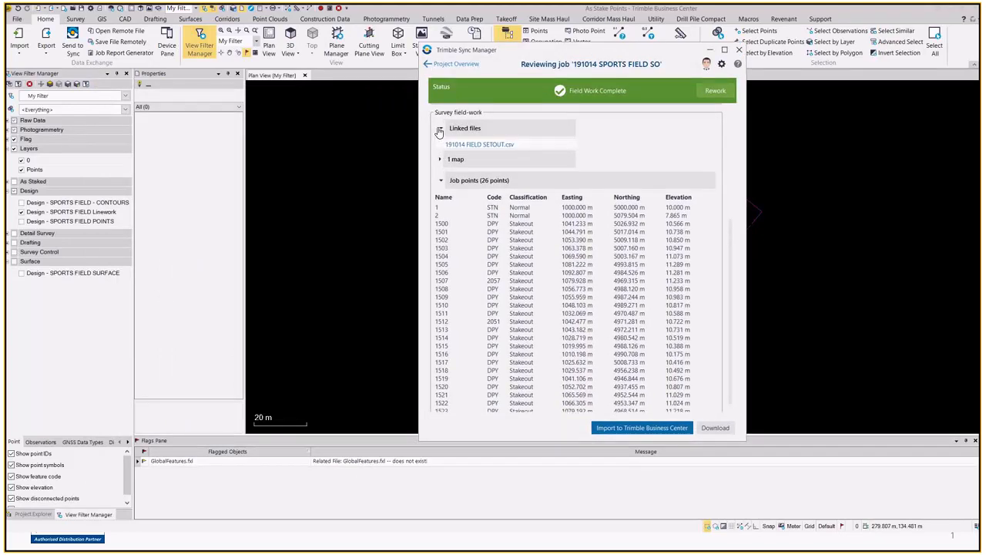
scroll(477, 137, "up", 5)
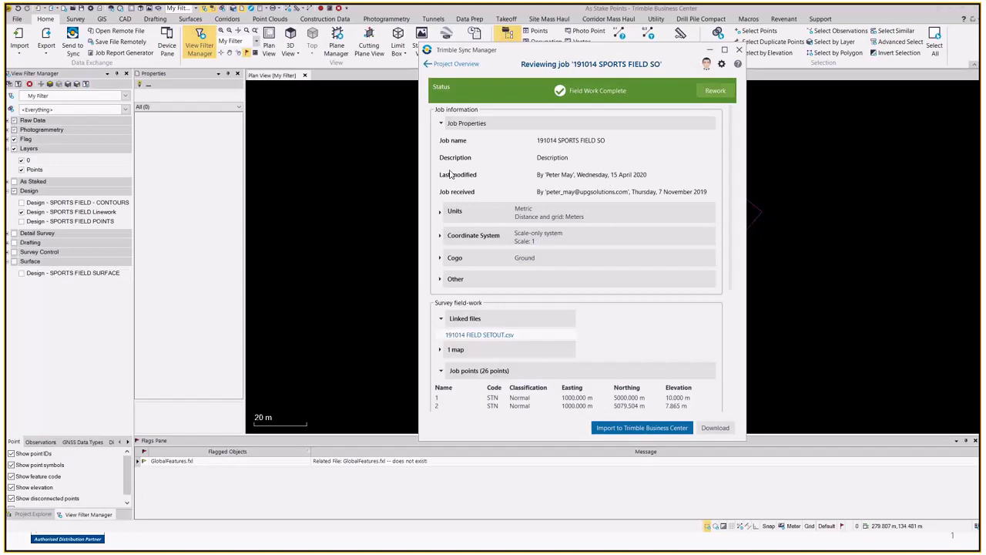
scroll(455, 308, "down", 5)
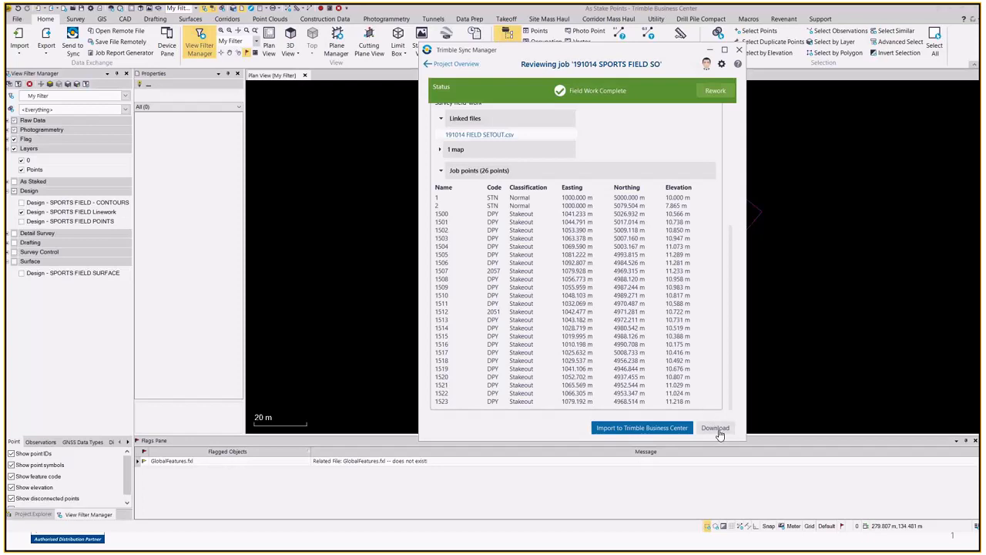
Import the 191014 SPORTS FIELD SO job into Trimble Business Center, accepting the projection scale, and close the Process View.
left_click(631, 428)
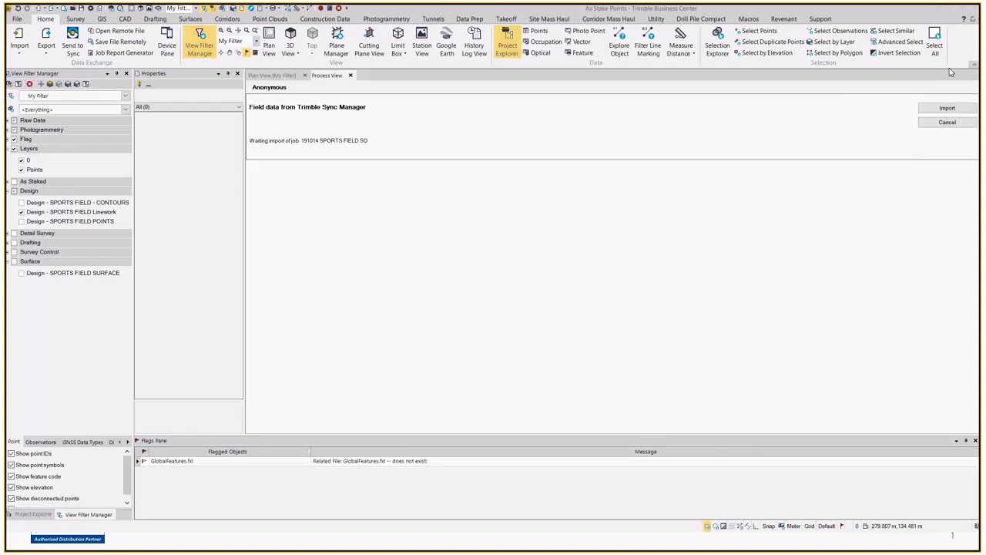
left_click(955, 112)
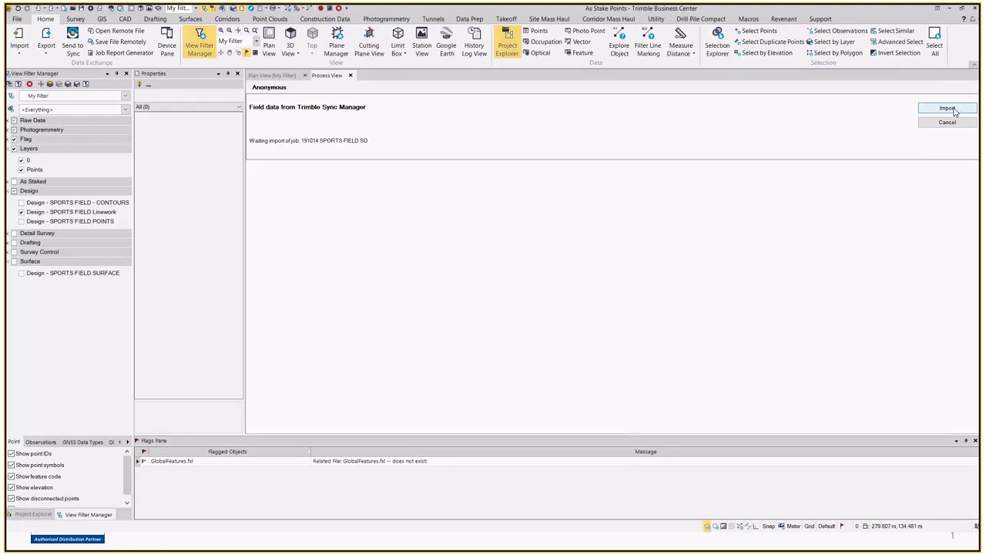
left_click(955, 112)
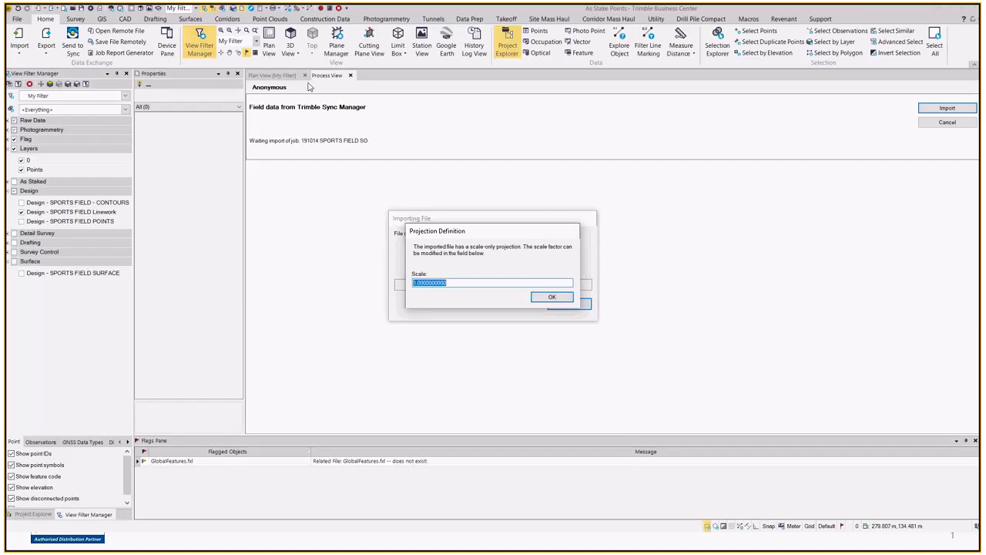
left_click(553, 297)
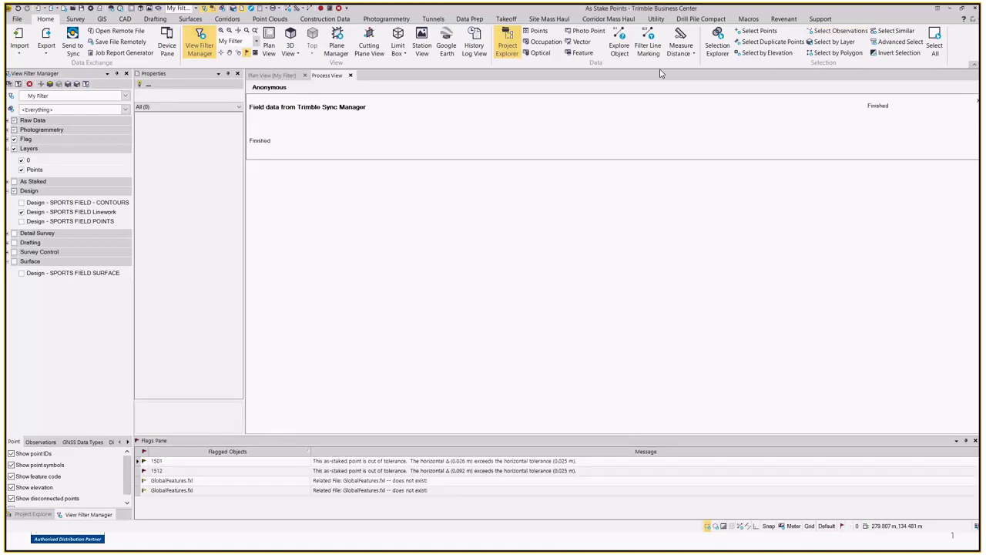
left_click(350, 75)
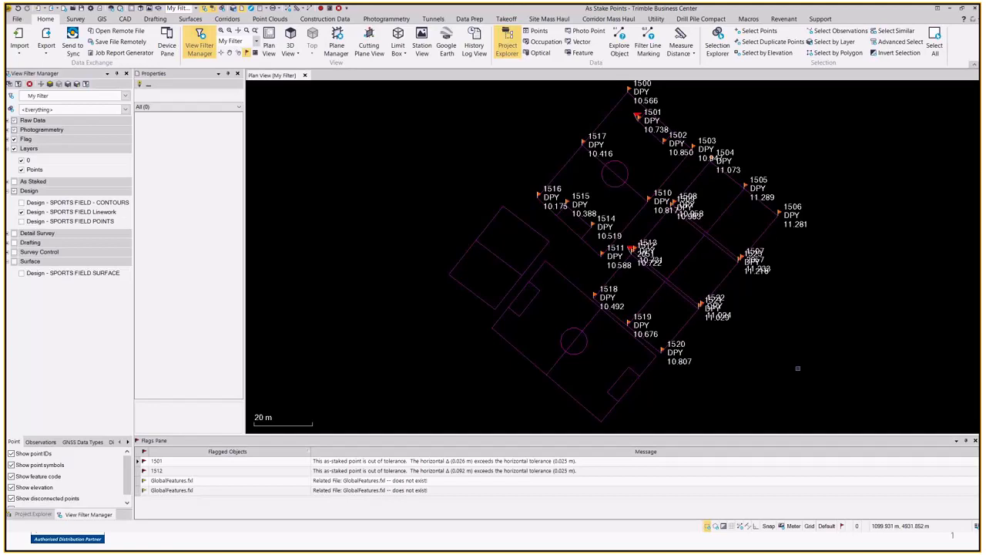
Examine the imported as-staked points in plan and in the project tree, including the total station observation of point 1500.
middle_click_drag(791, 308, 678, 328)
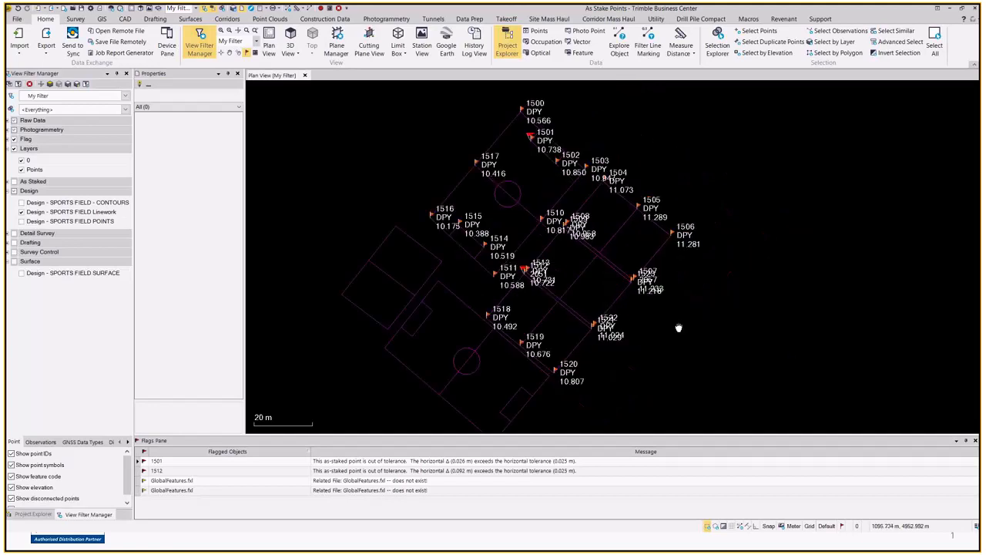
scroll(489, 150, "up", 2)
scroll(489, 150, "up", 2)
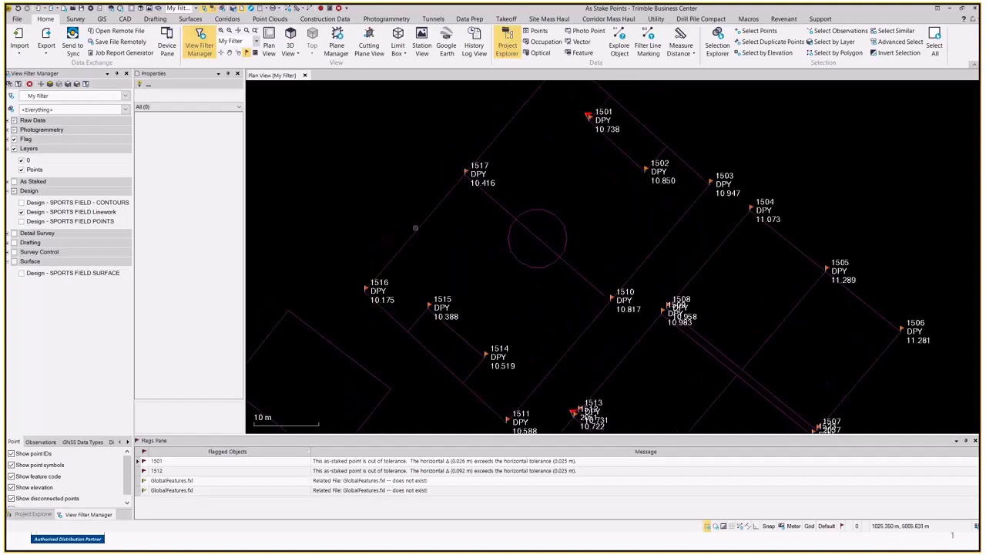
scroll(336, 303, "up", 3)
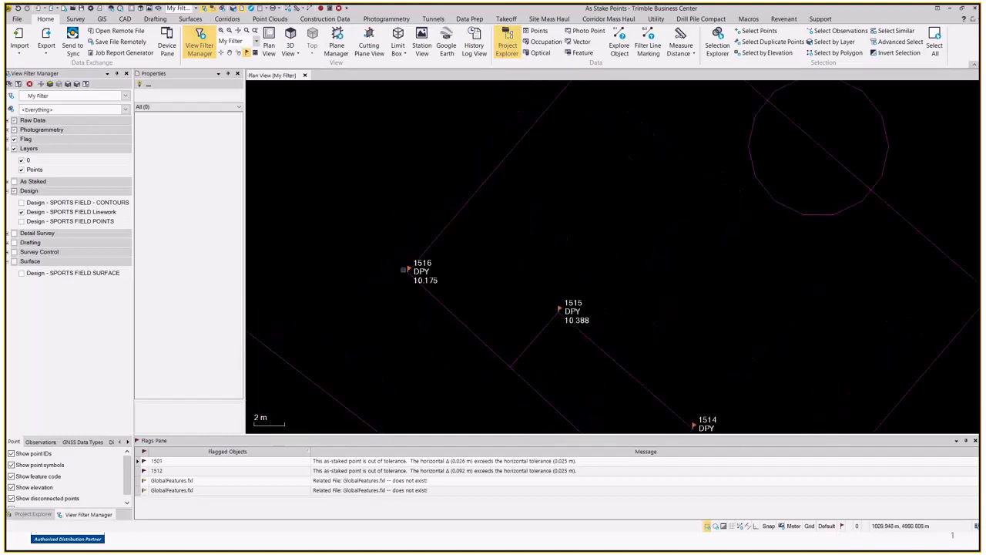
left_click(34, 514)
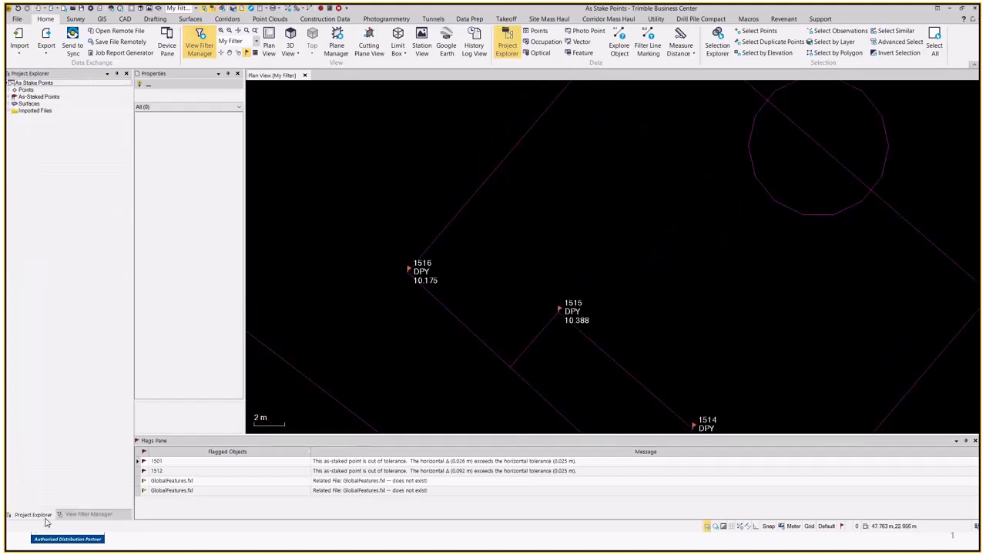
left_click(9, 89)
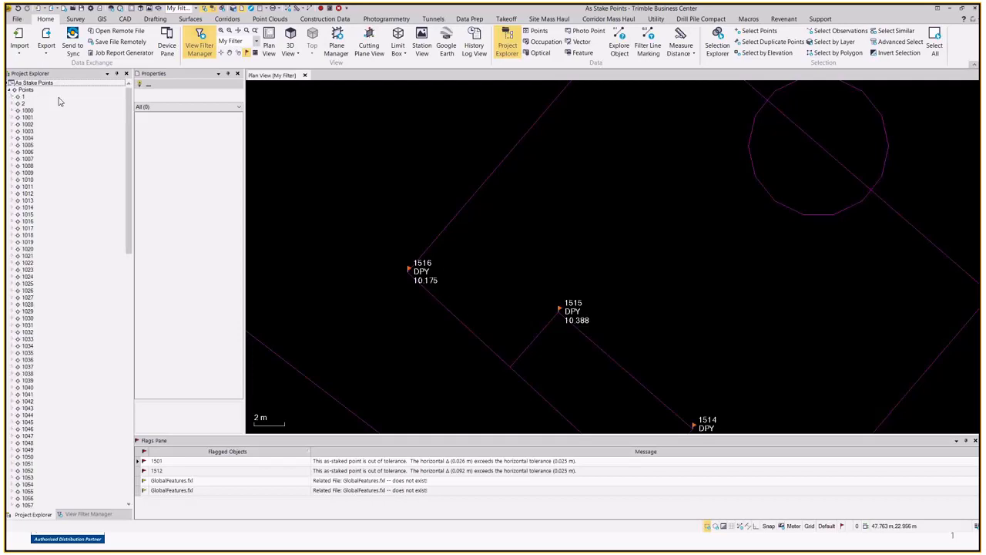
left_click(9, 89)
left_click(11, 97)
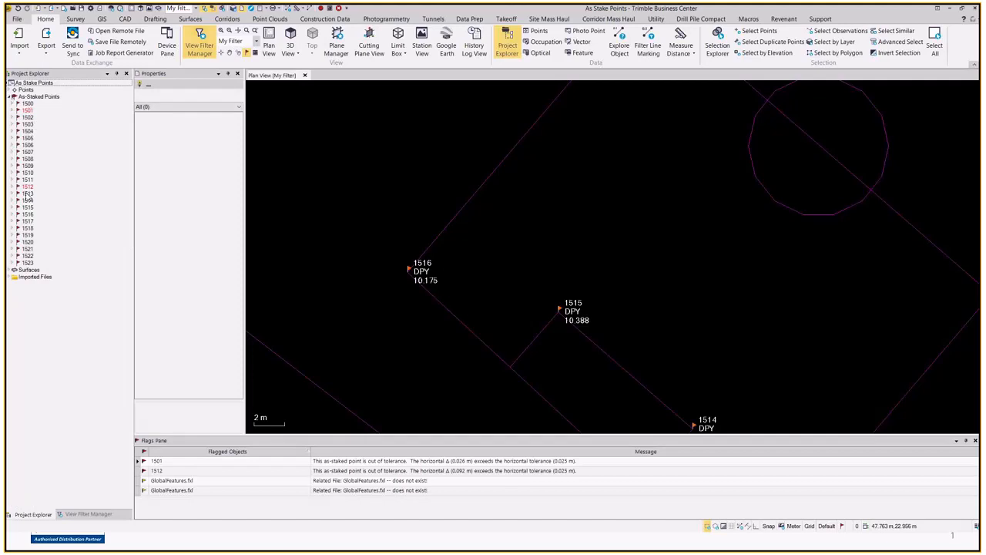
left_click(14, 103)
left_click(38, 110)
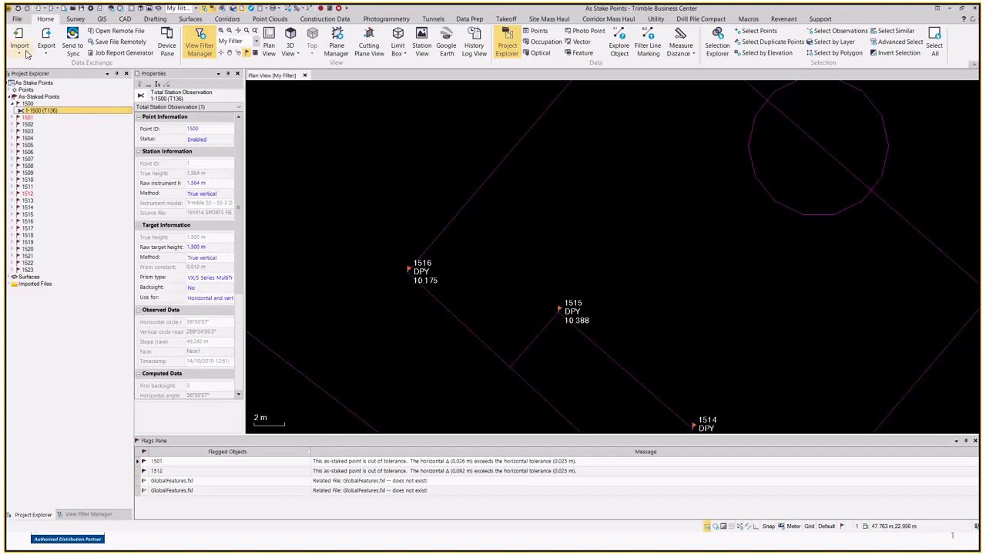
left_click(13, 103)
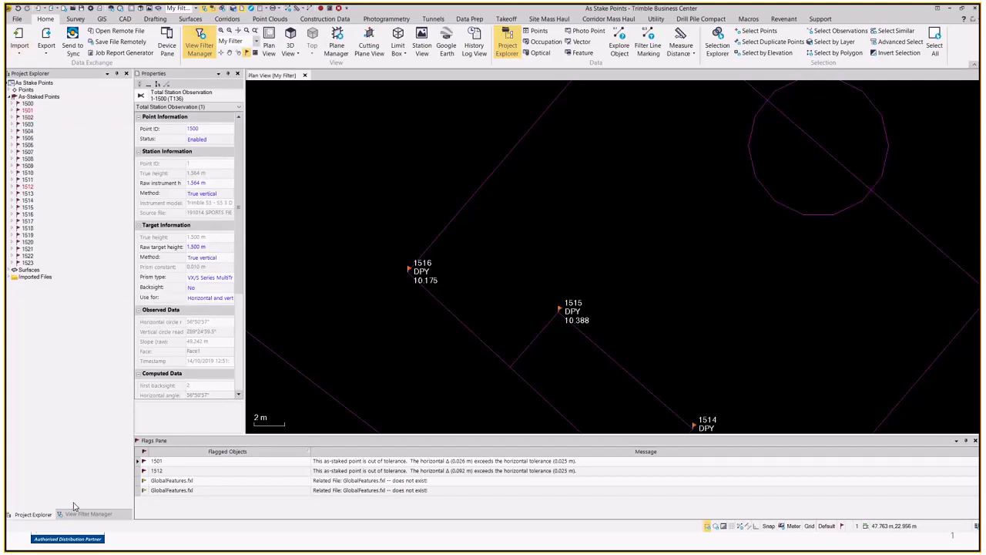
Toggle the display of Total Station observations in the view filter's Raw Data and restore its hidden state.
scroll(615, 233, "down", 4)
middle_click_drag(617, 239, 522, 207)
scroll(574, 226, "down", 1)
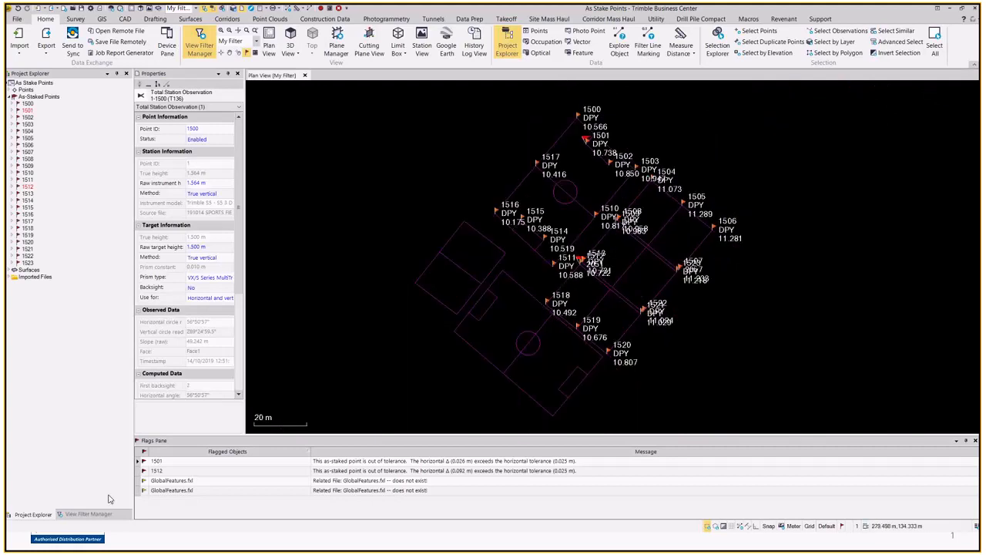
left_click(84, 515)
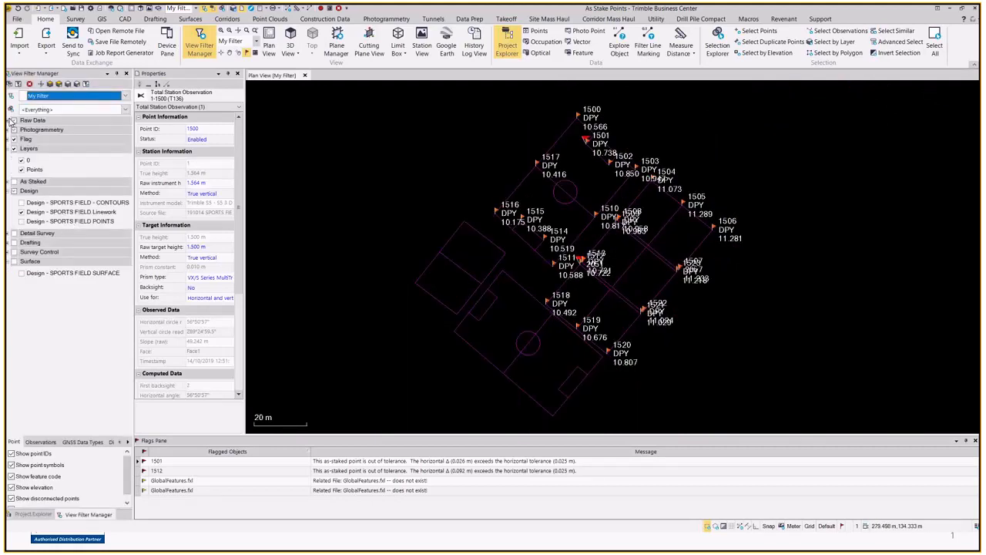
left_click(11, 121)
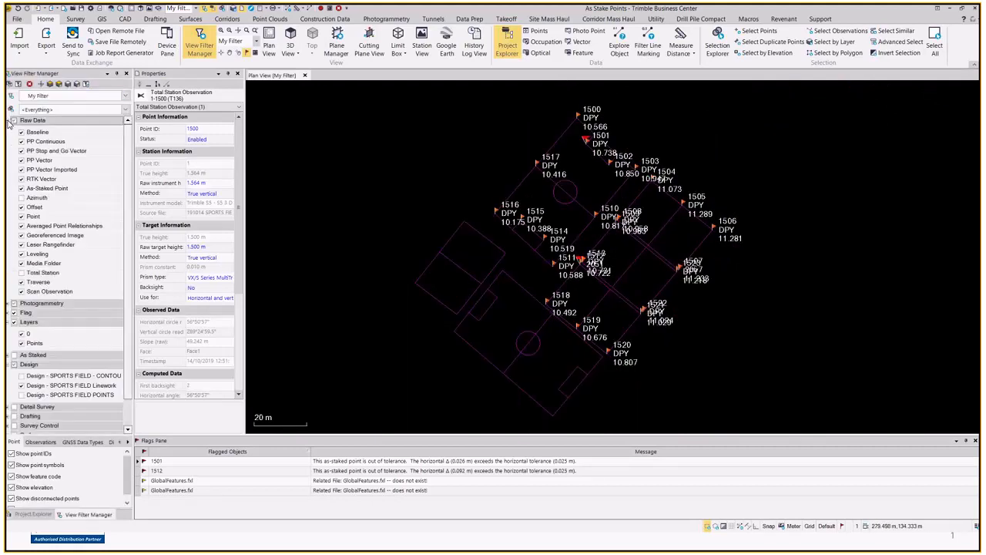
left_click(21, 272)
left_click(20, 272)
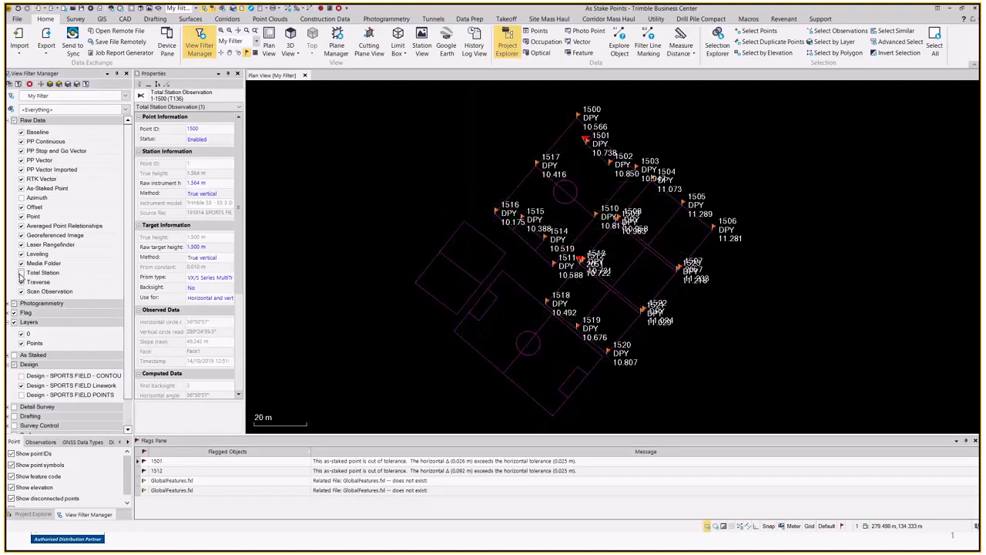
left_click(11, 121)
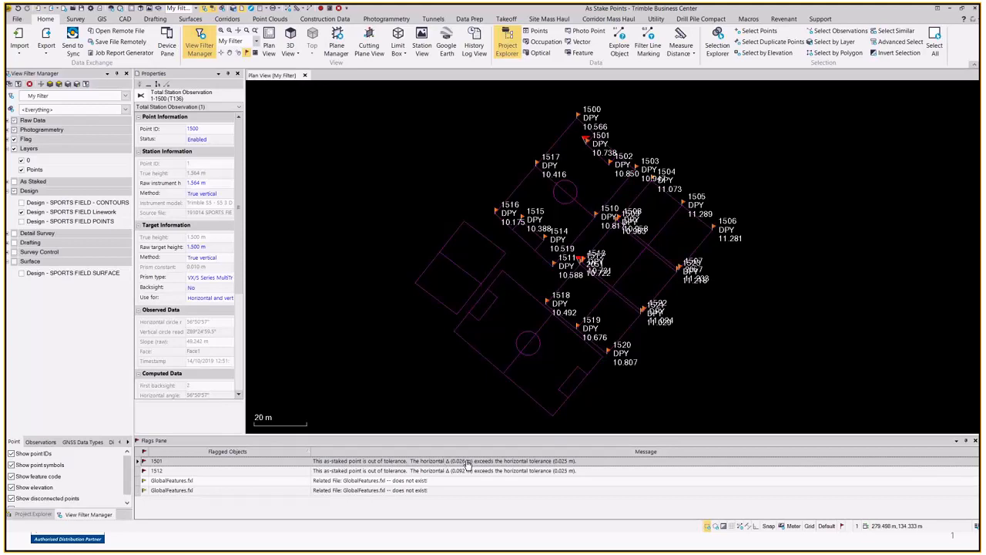
Check the flags for points 1501 and 1512, and set the as-staked points' horizontal tolerance to 0.027 m in the project settings.
left_click(466, 471)
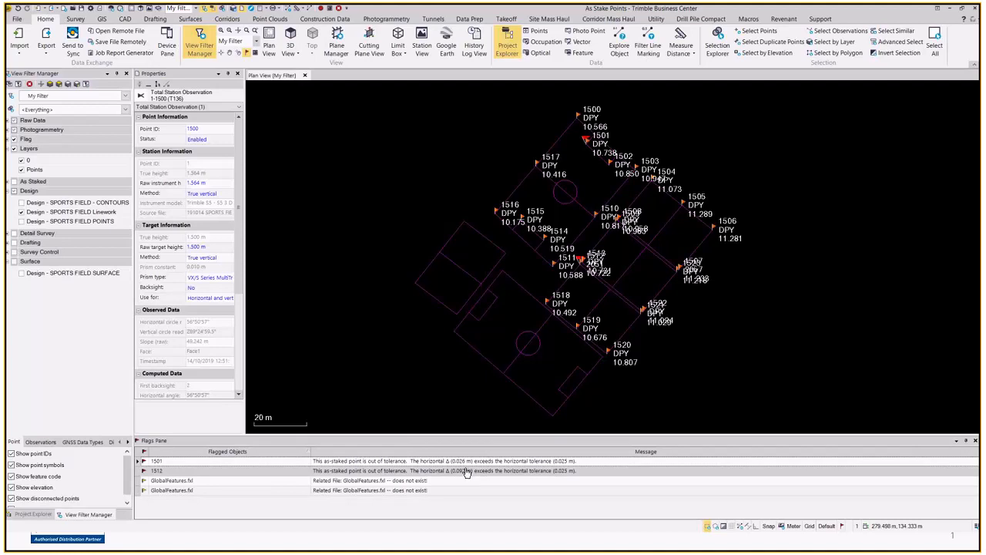
left_click(465, 463)
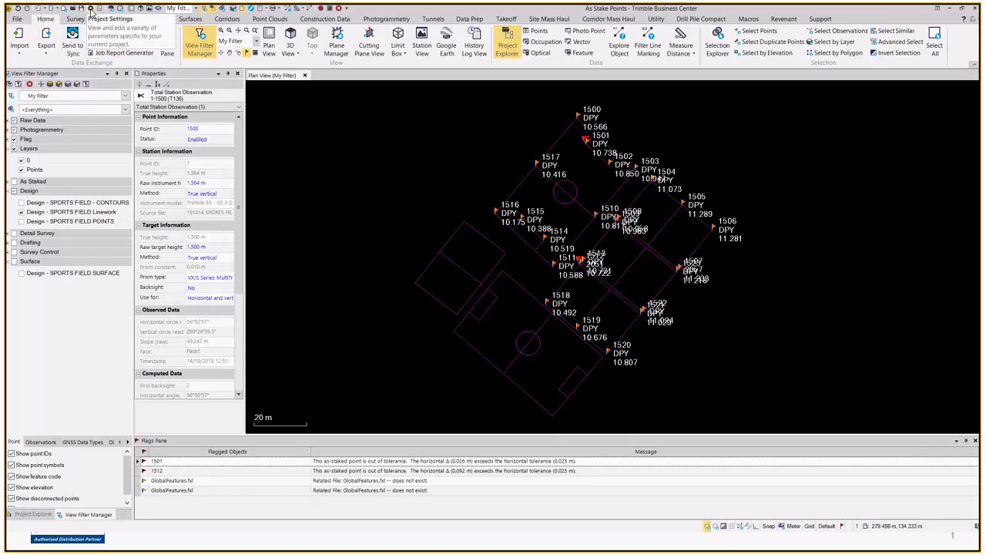
left_click(91, 10)
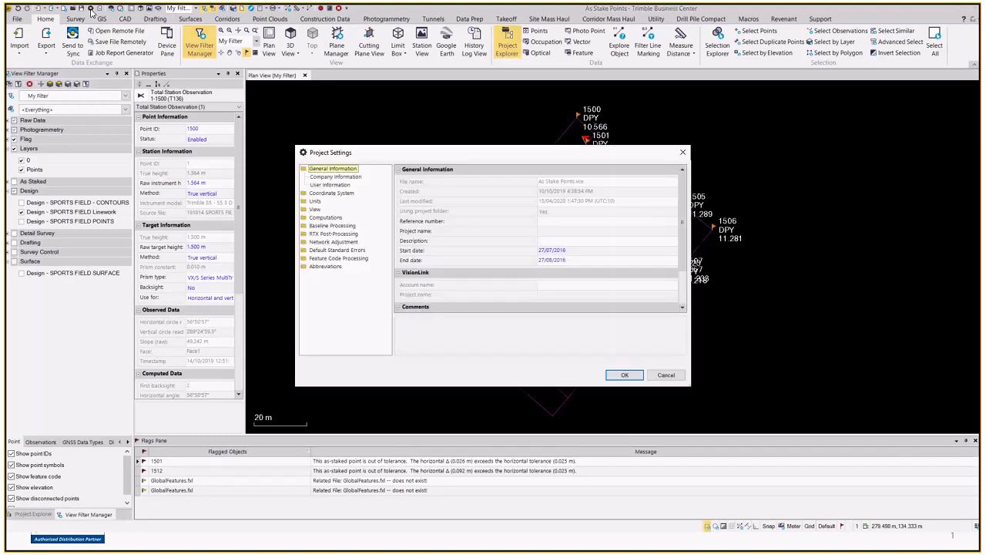
left_click(305, 217)
left_click(329, 265)
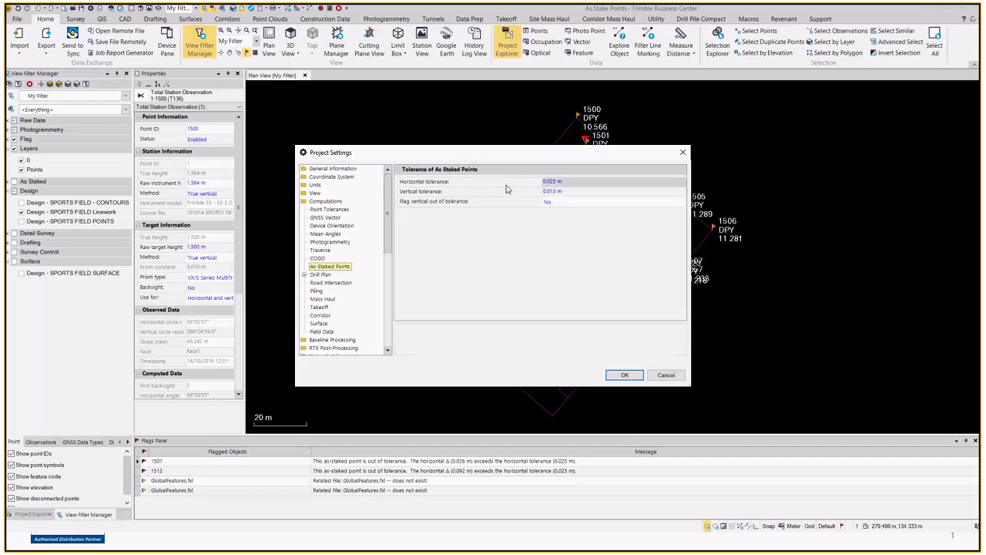
left_click(552, 182)
key("Delete")
type("7")
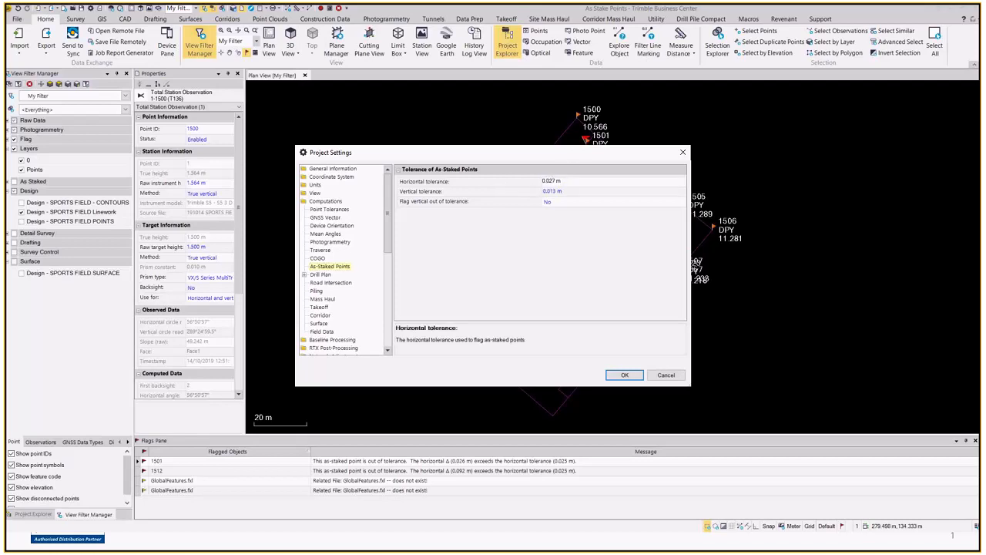
key("Return")
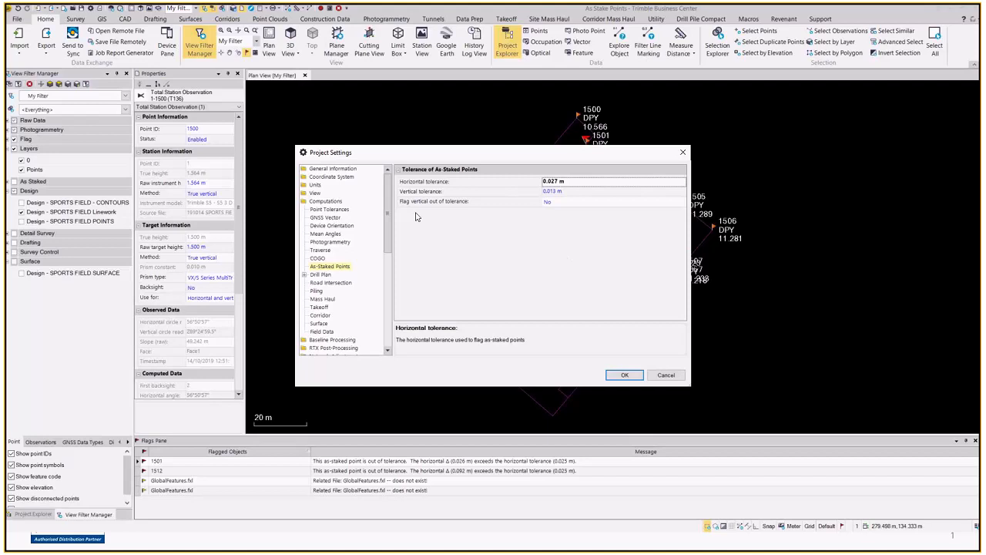
Try flagging as-staked points that are vertically out of tolerance, set that option back to No, and accept the project settings.
left_click(561, 202)
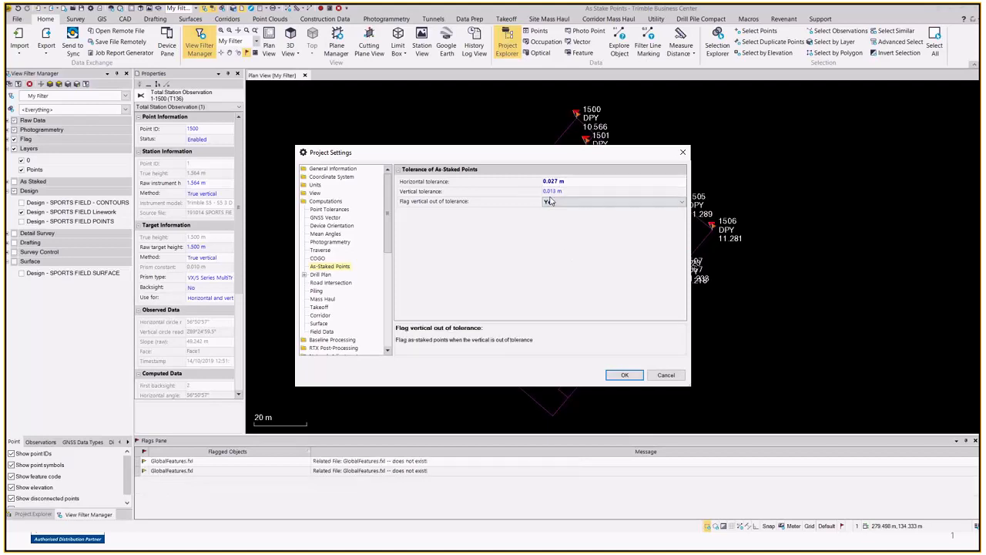
left_click(549, 214)
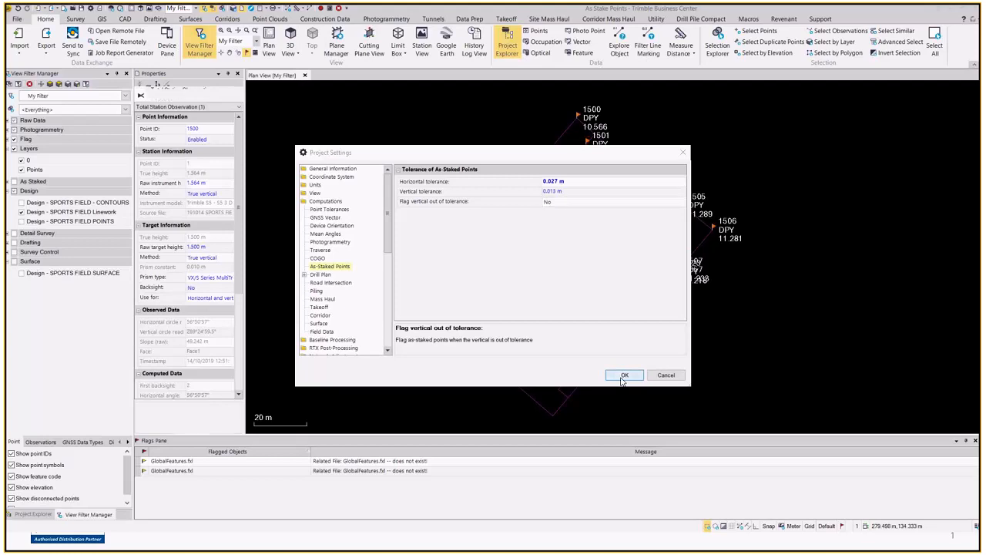
left_click(623, 377)
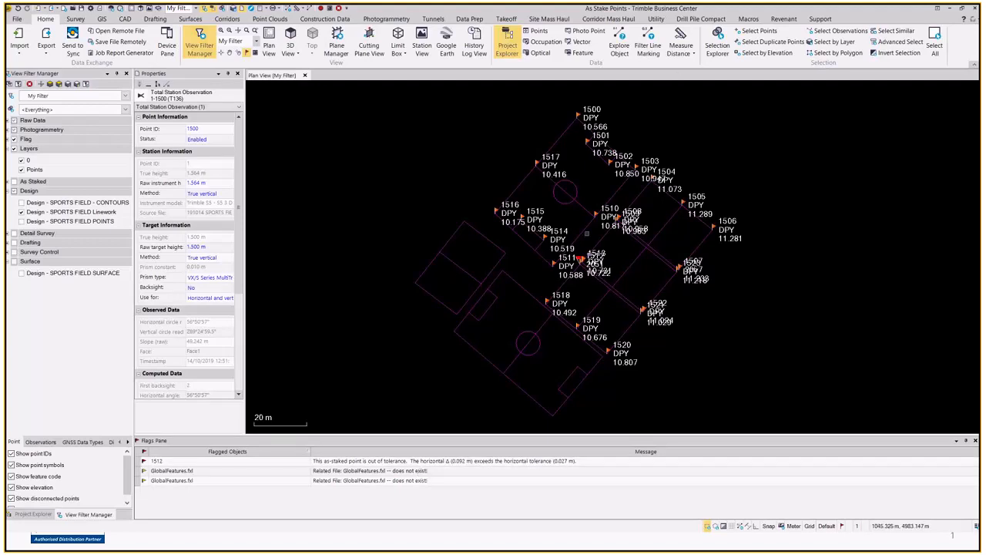
Clear the selection and isolate the Points layer in the view filter.
scroll(586, 233, "up", 2)
scroll(597, 235, "down", 2)
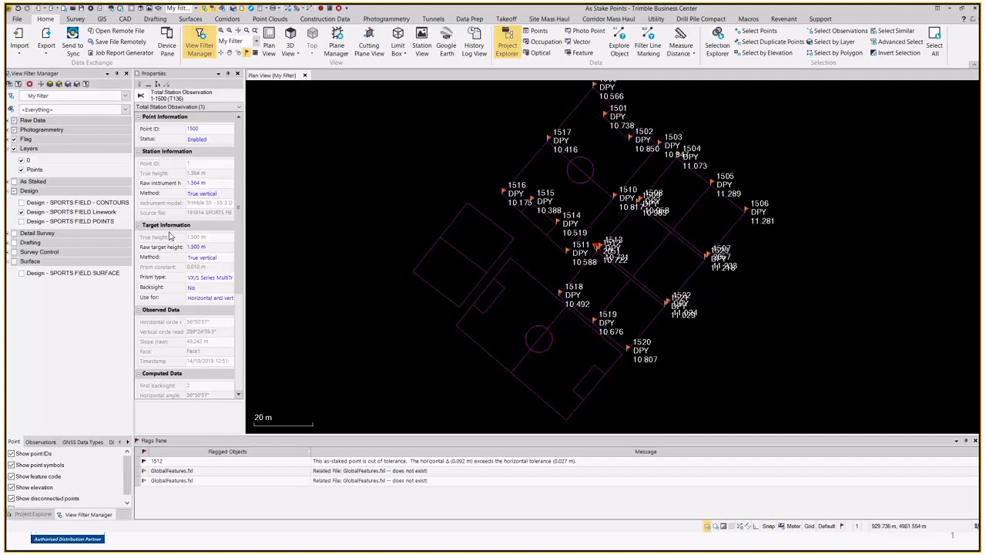
scroll(572, 162, "down", 1)
middle_click_drag(571, 162, 526, 198)
left_click(794, 255)
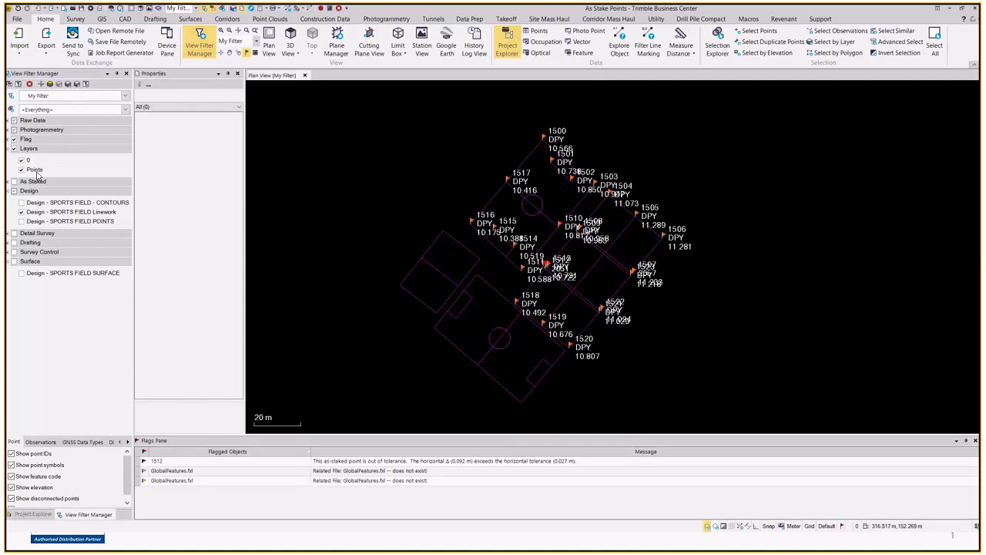
left_click(50, 84)
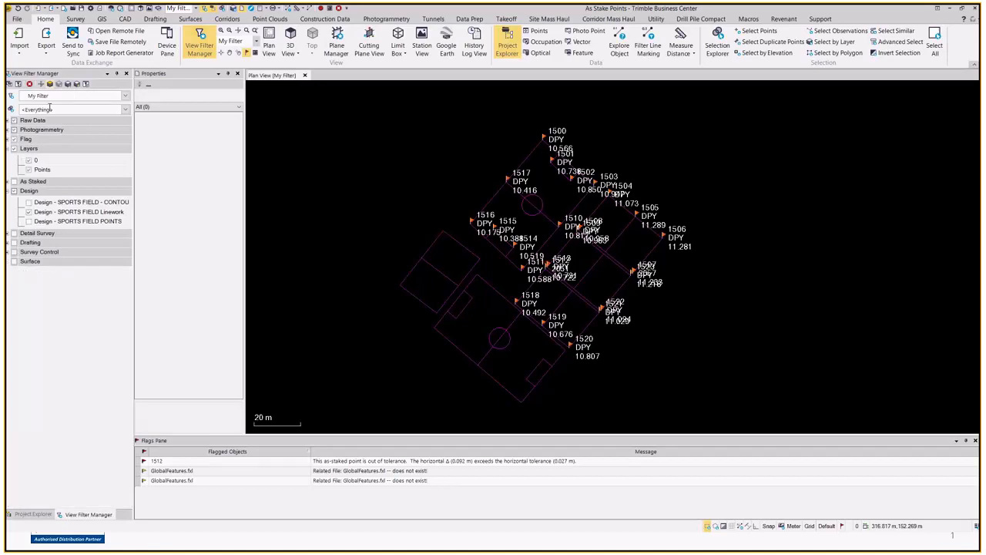
left_click(42, 170)
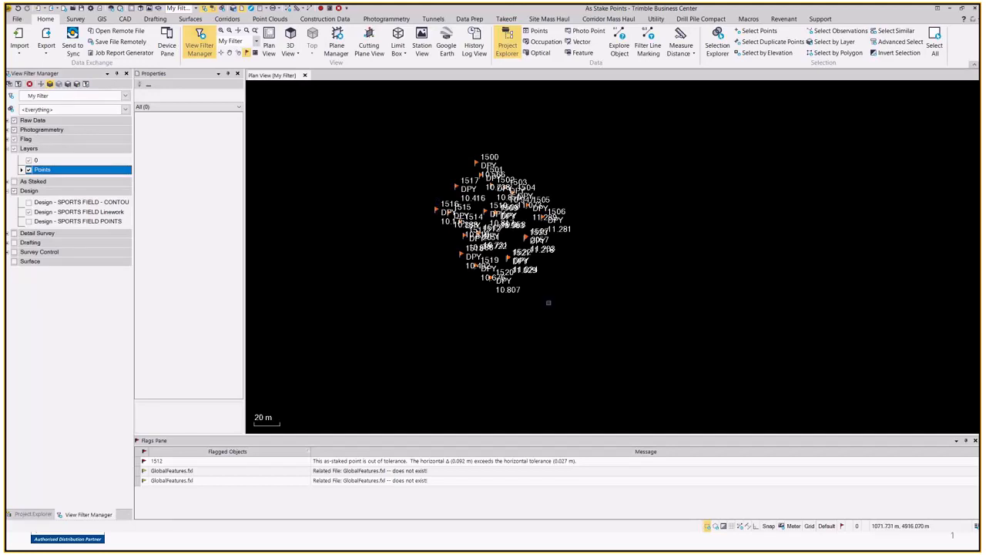
Select all the as-staked points, review the layer choices offered in their properties, and clear the selection.
scroll(474, 166, "up", 4)
left_click(487, 159)
left_click(552, 159)
scroll(637, 161, "down", 2)
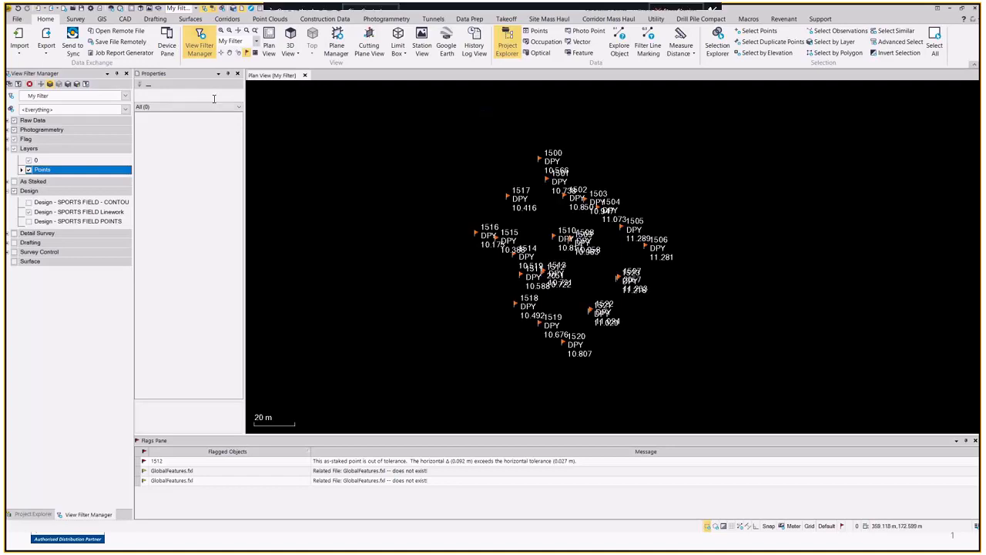
left_click_drag(414, 114, 698, 395)
left_click(224, 168)
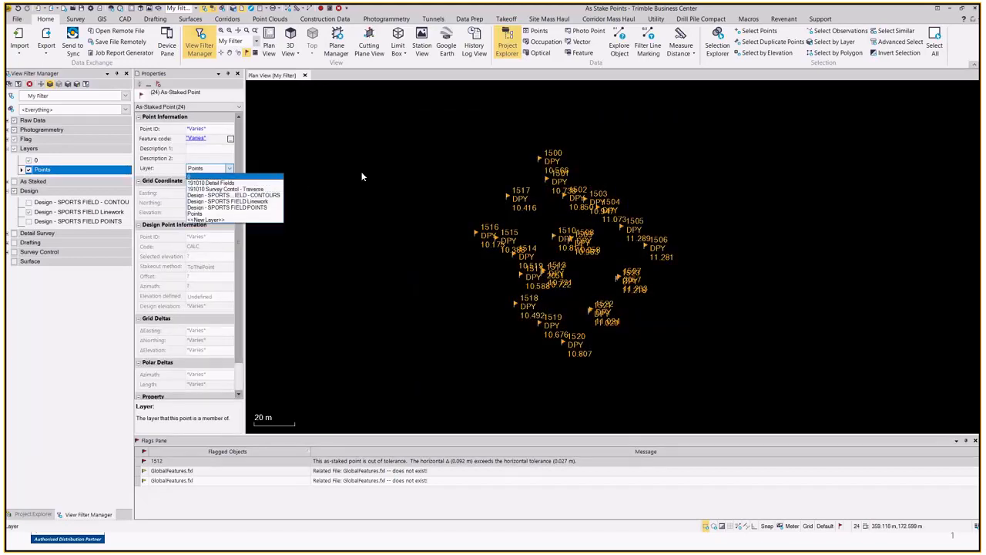
left_click(660, 136)
left_click(629, 156)
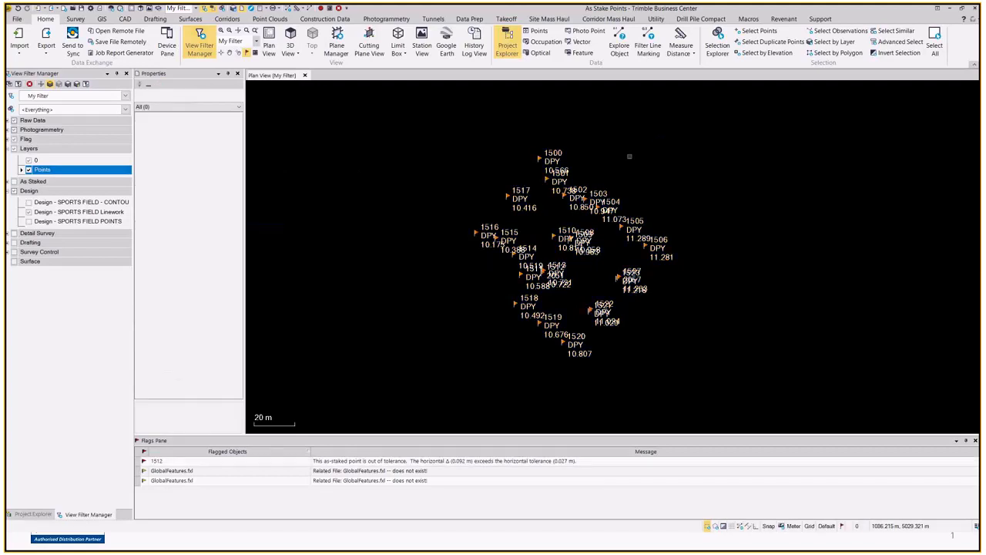
Search the available commands for "relayer" and start the Relayer Objects command.
mouse_move(729, 7)
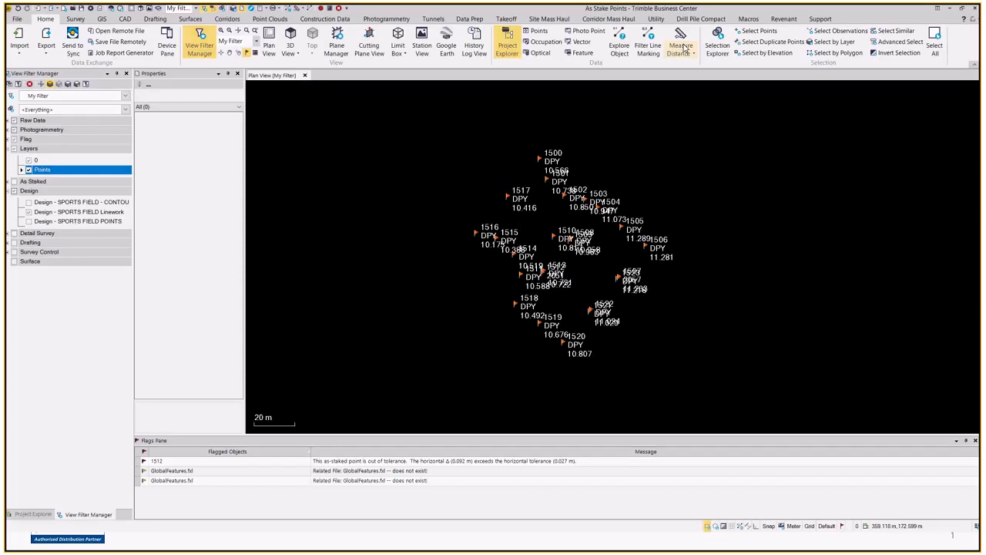
left_click(332, 14)
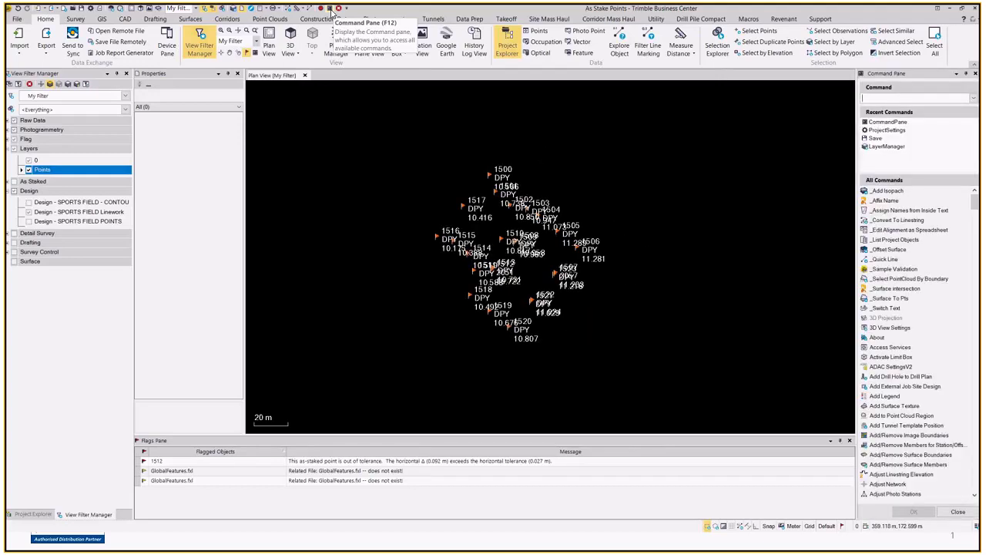
left_click(331, 13)
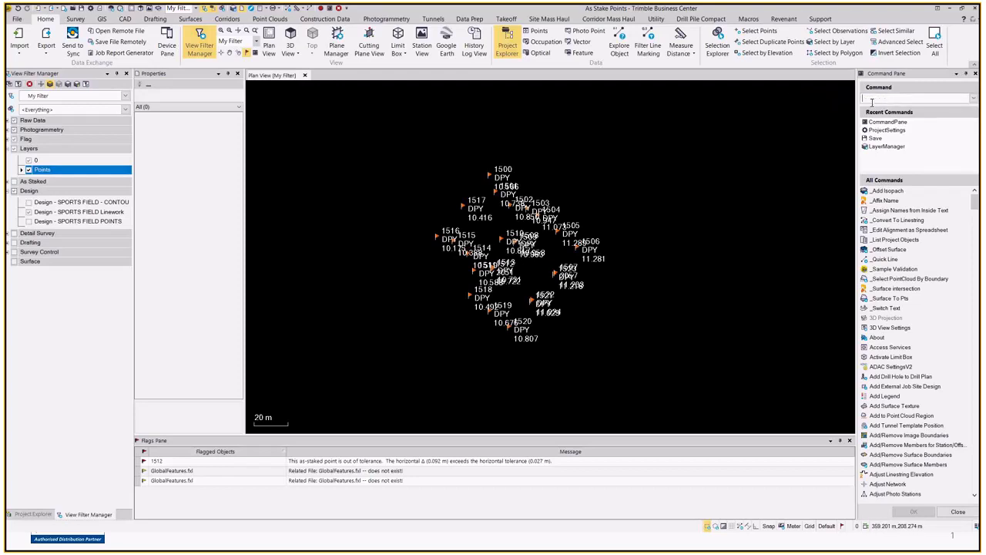
type("relayer")
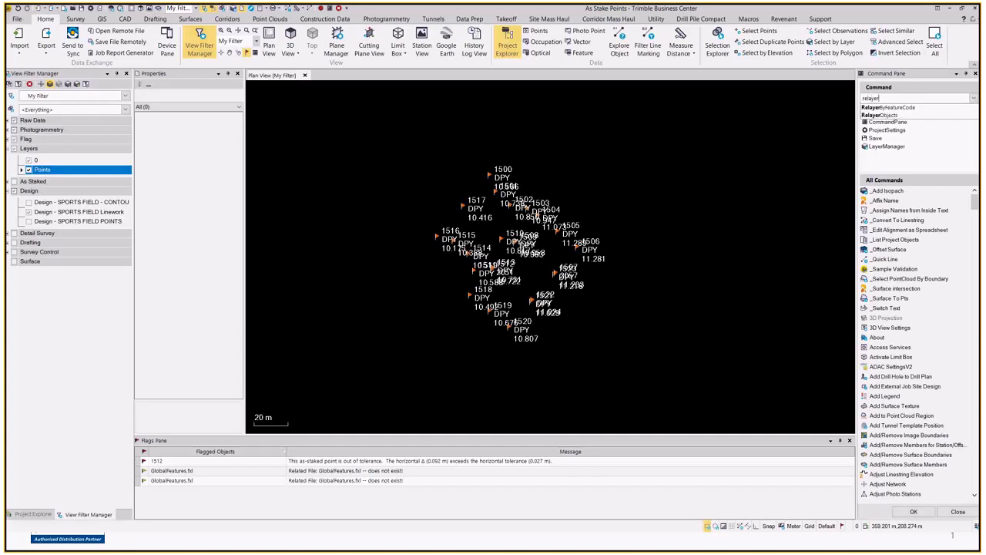
double_click(894, 114)
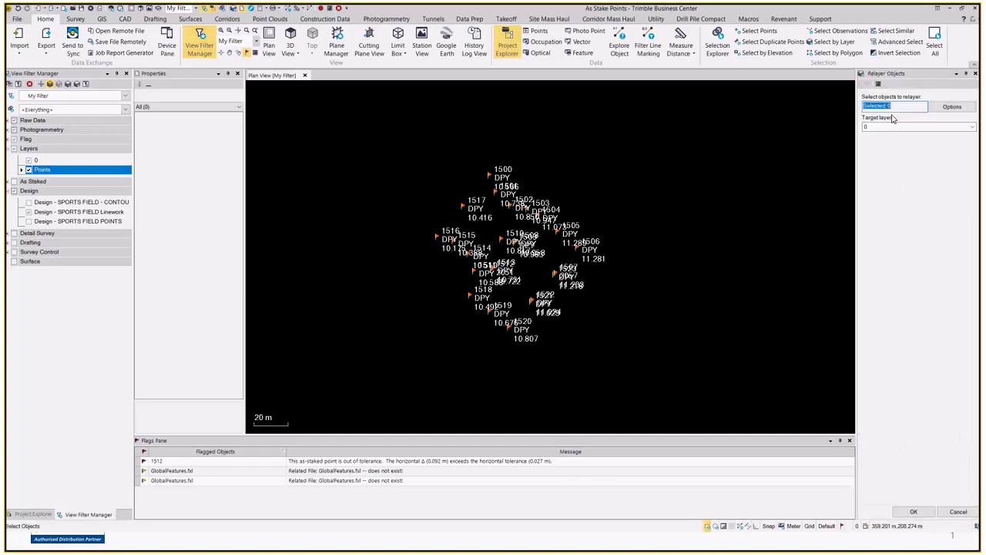
Create a new target layer named "As Staked - 191014 SO" with the layer color Red.
left_click(970, 128)
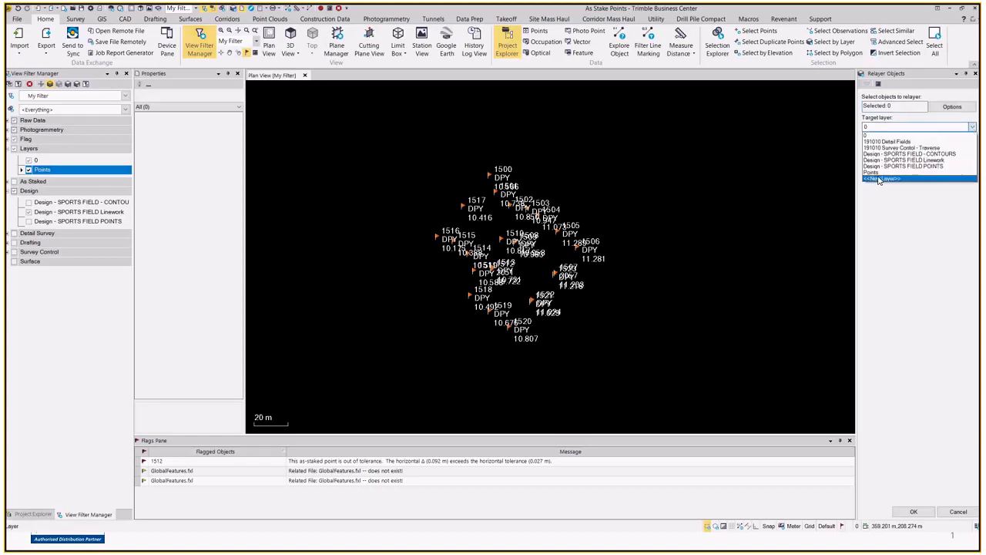
left_click(880, 179)
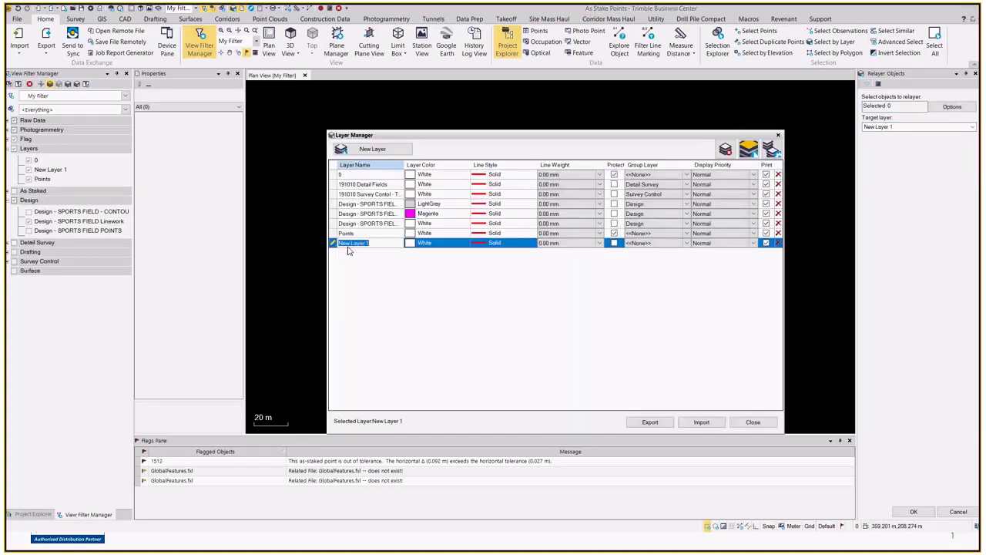
type("As Staked")
type("- 191014 SO")
left_click(457, 243)
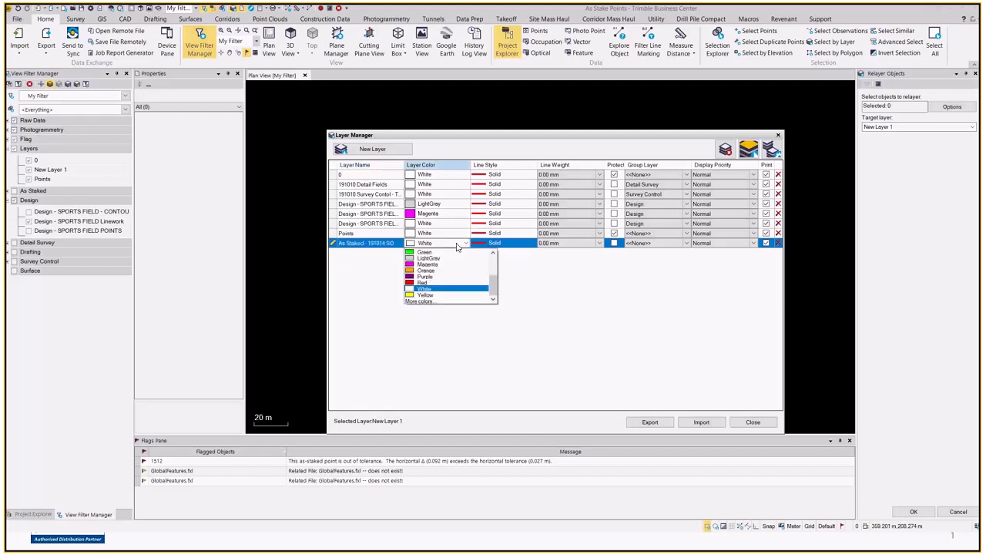
left_click(436, 283)
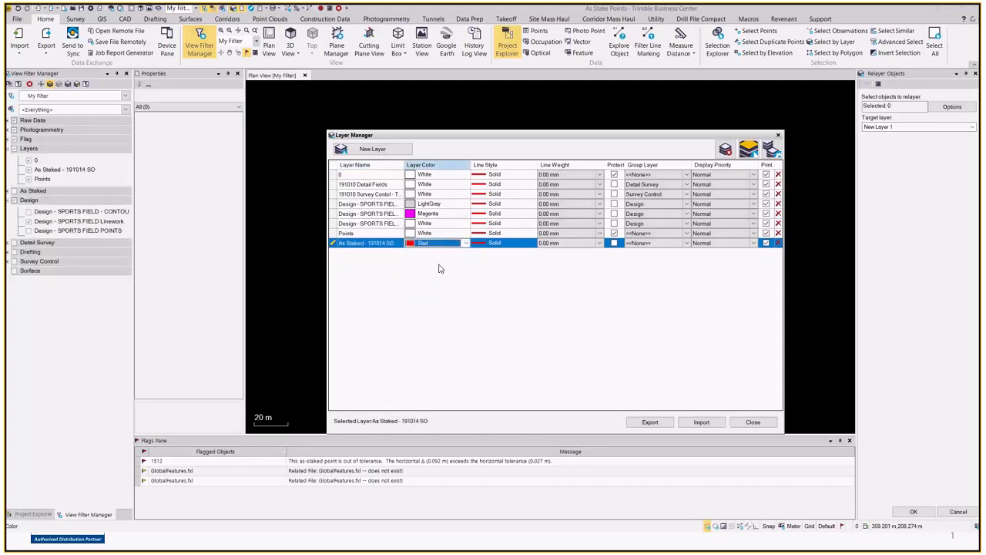
Assign the As Staked - 191014 SO layer to the As Staked group and set its display priority to Foreground.
left_click(686, 245)
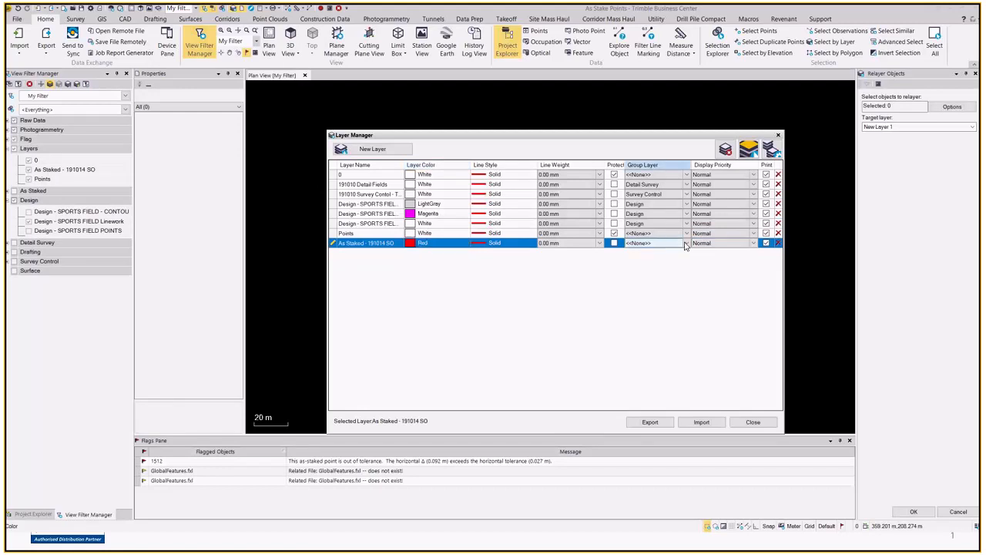
left_click(685, 243)
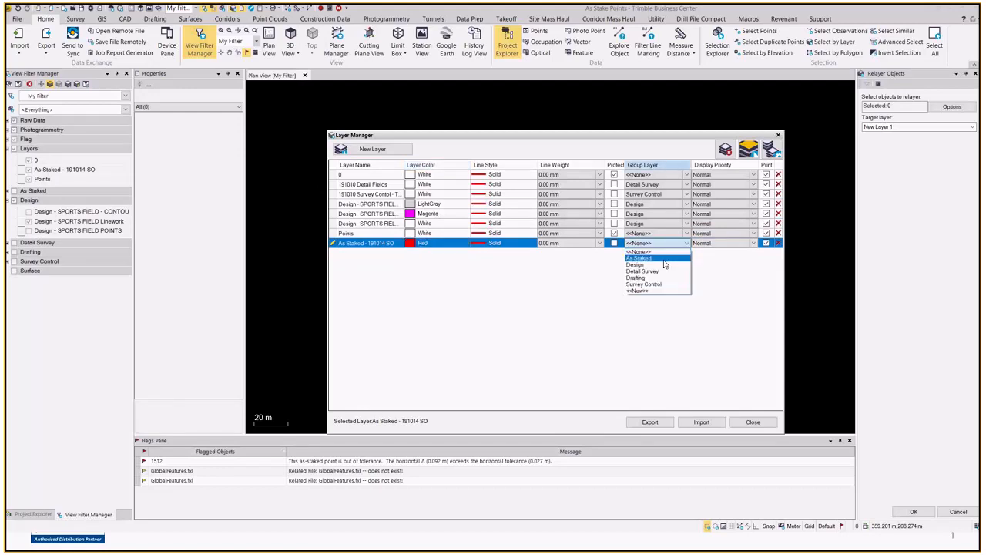
left_click(632, 259)
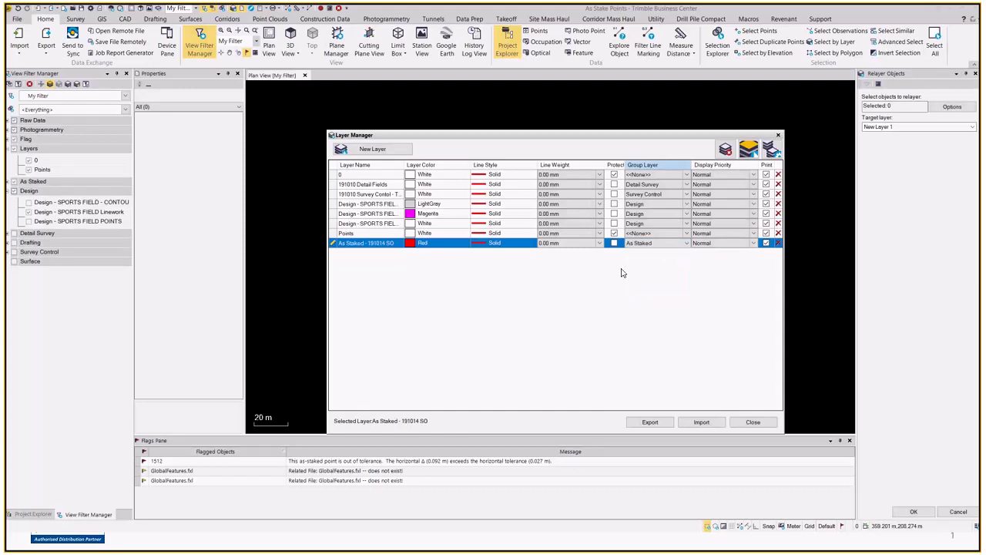
left_click(713, 246)
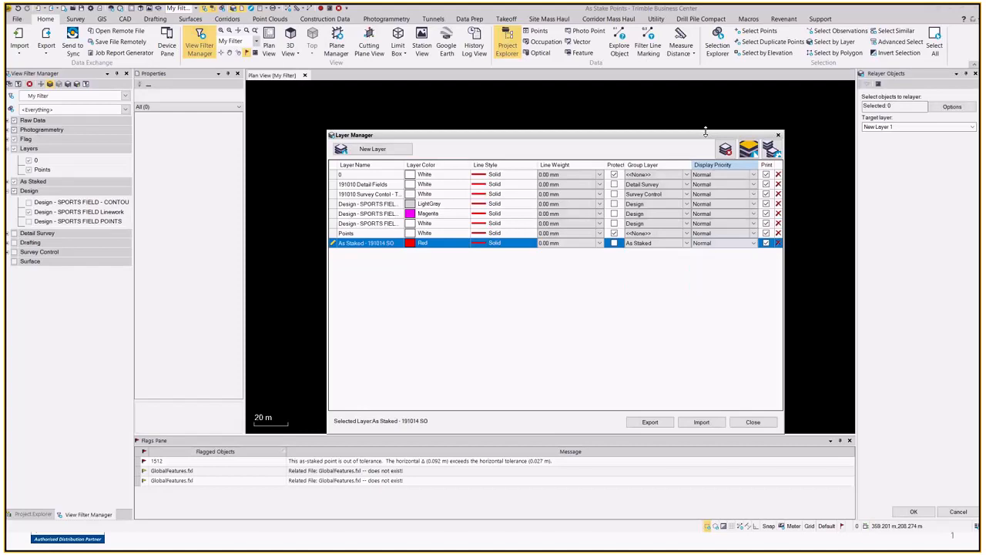
left_click(754, 244)
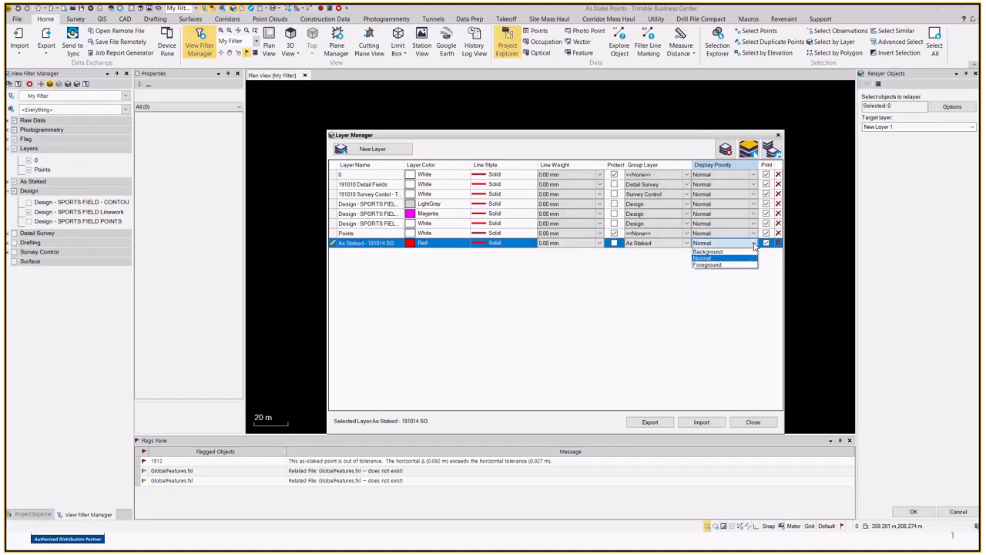
left_click(713, 265)
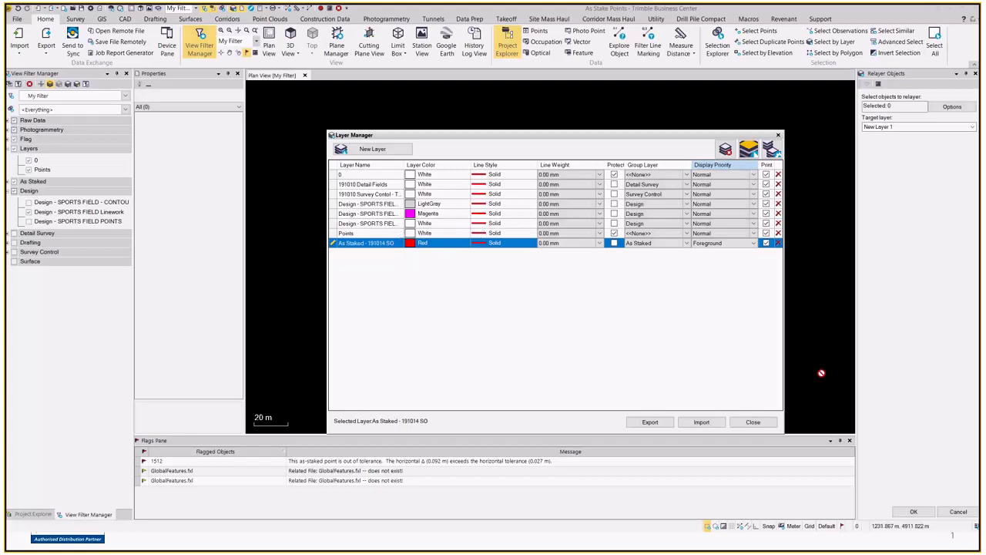
left_click(752, 422)
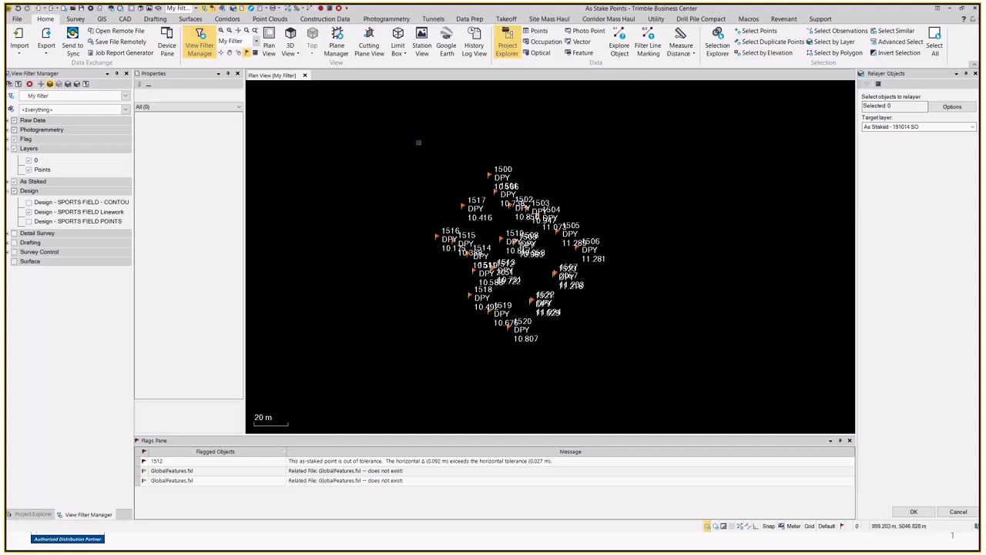
Relayer points 1500, 1501 and 1517 to the As Staked - 191014 SO layer and isolate that layer in the view filter.
left_click_drag(425, 131, 504, 214)
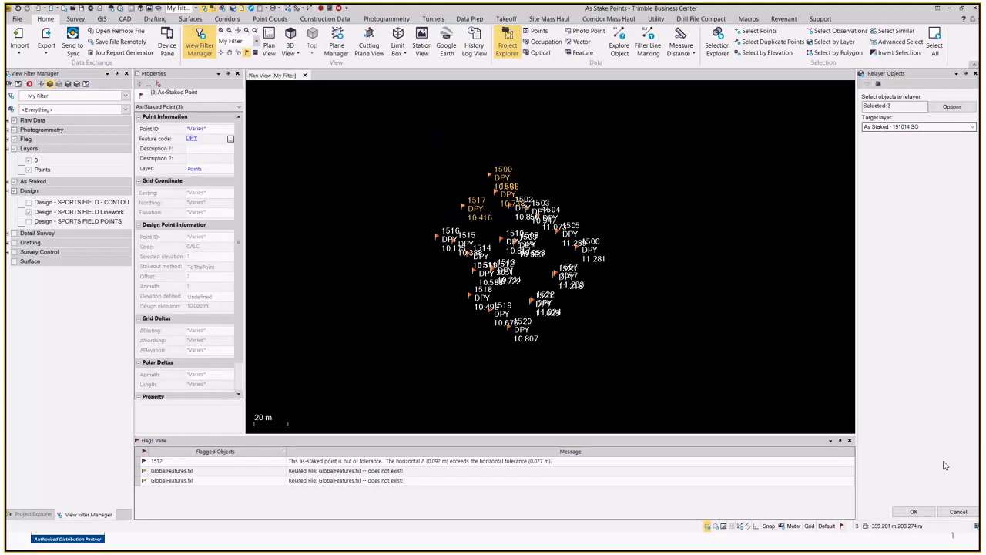
left_click(913, 511)
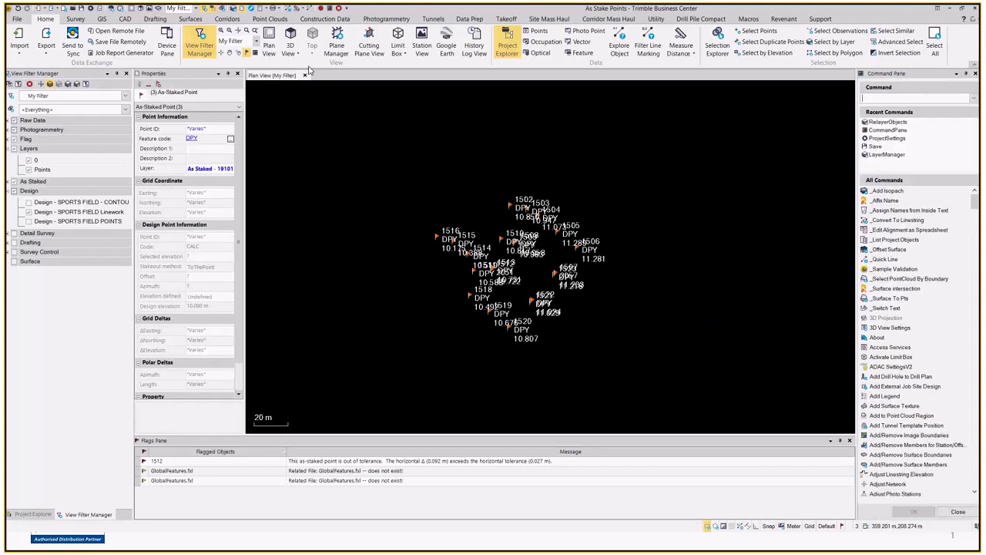
left_click(9, 181)
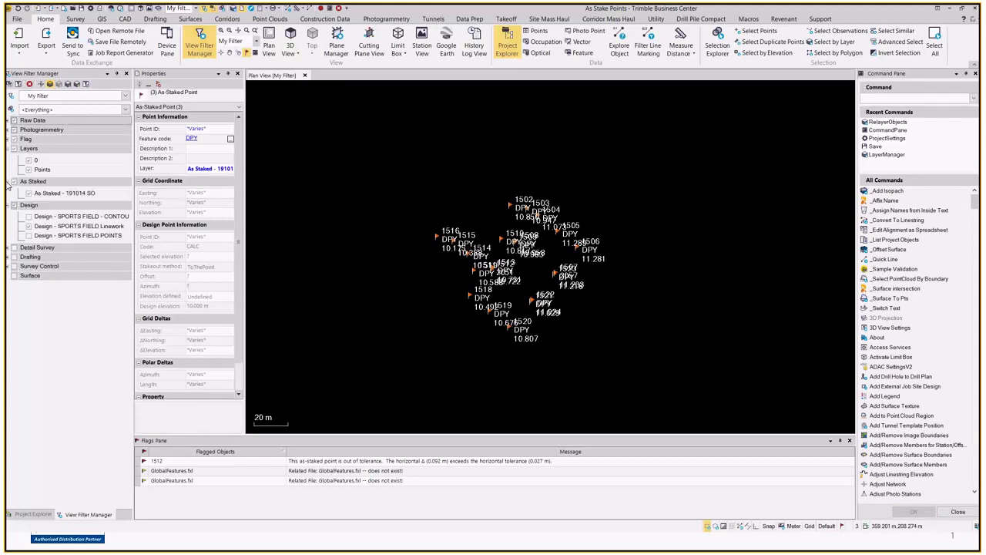
left_click(56, 193)
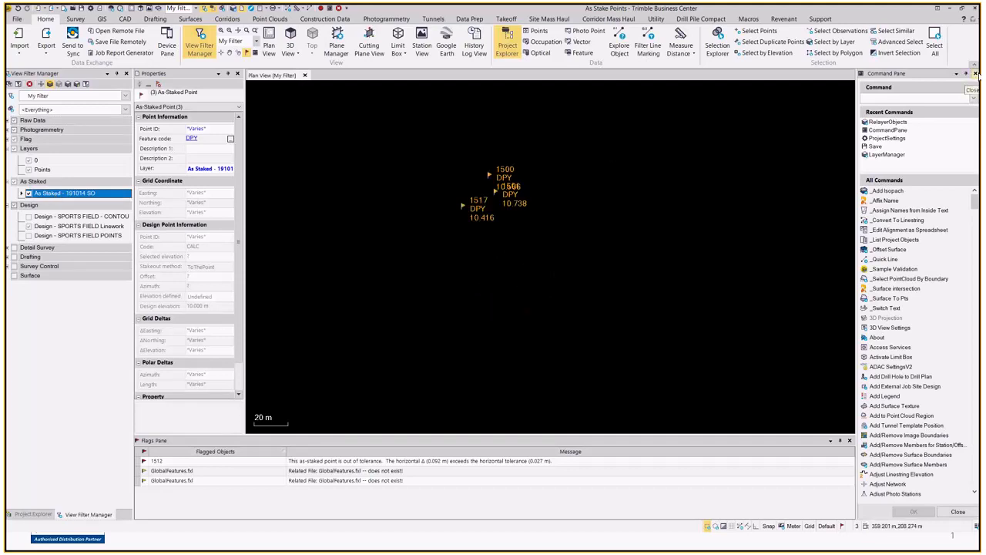
left_click(886, 125)
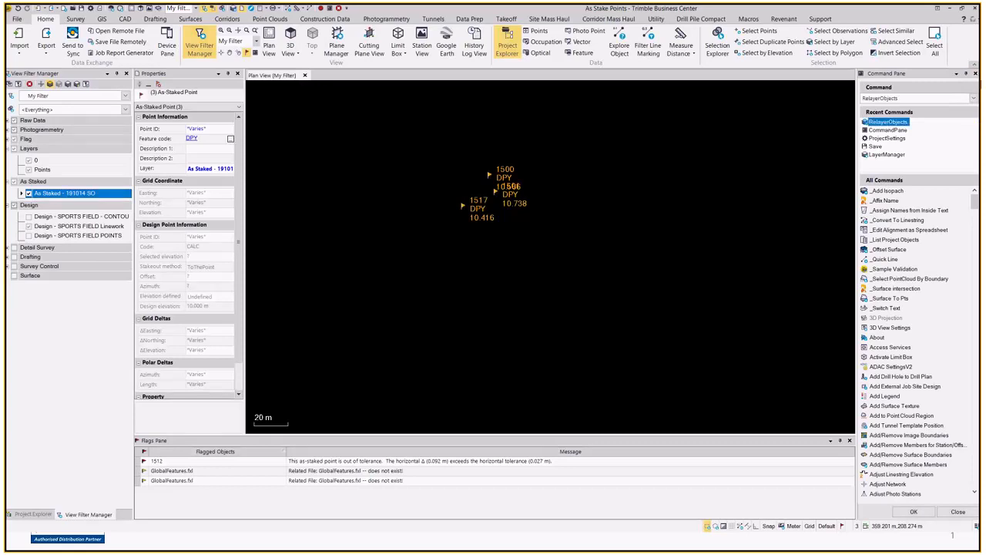
key("Escape")
key("Escape")
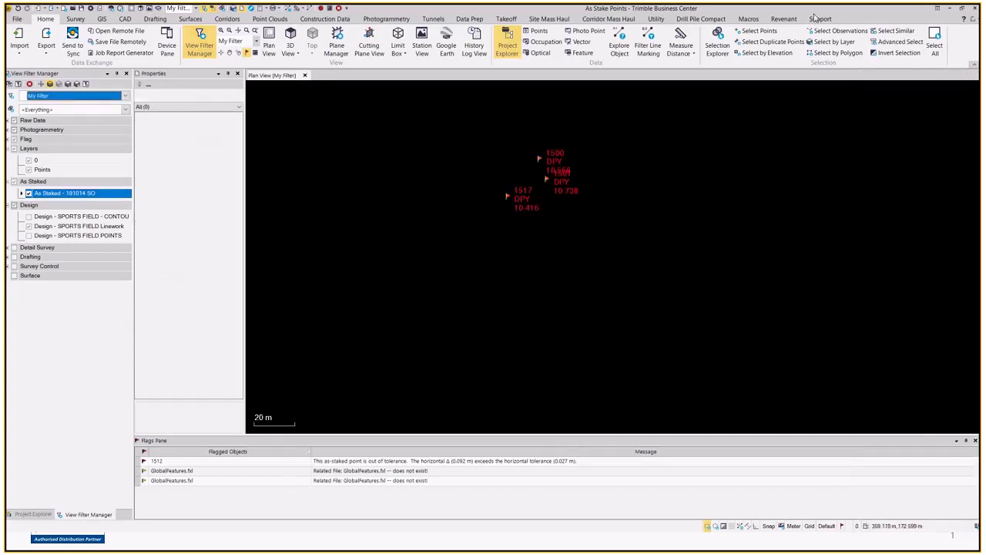
Check the shortcut defined for the Relayer Objects command in the command shortcut definitions.
left_click(818, 18)
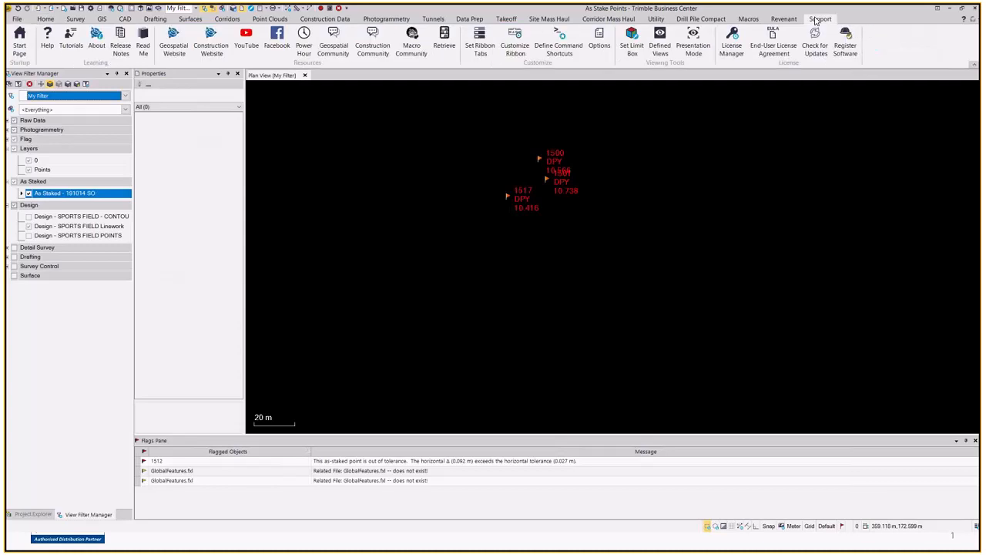
left_click(561, 43)
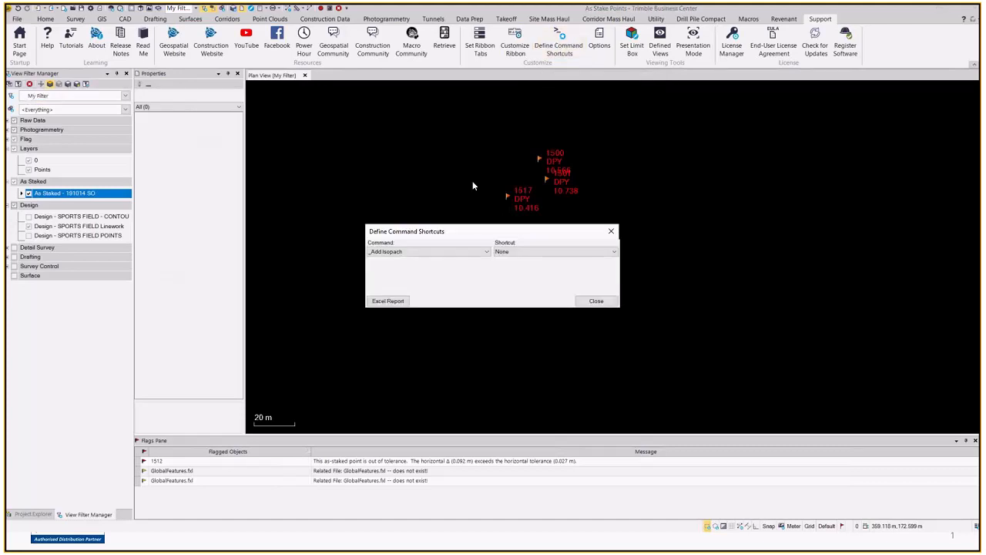
left_click(463, 251)
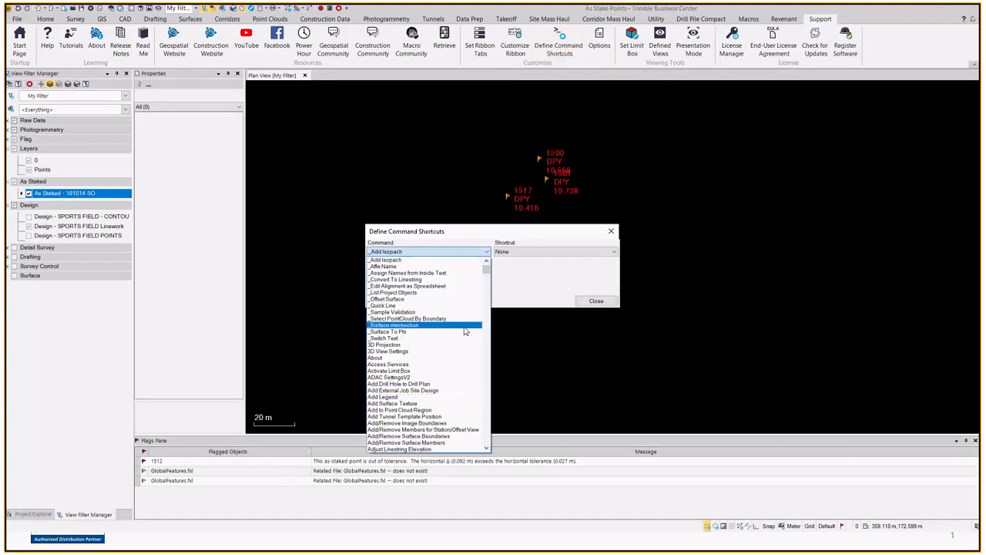
key("r")
scroll(411, 432, "down", 5)
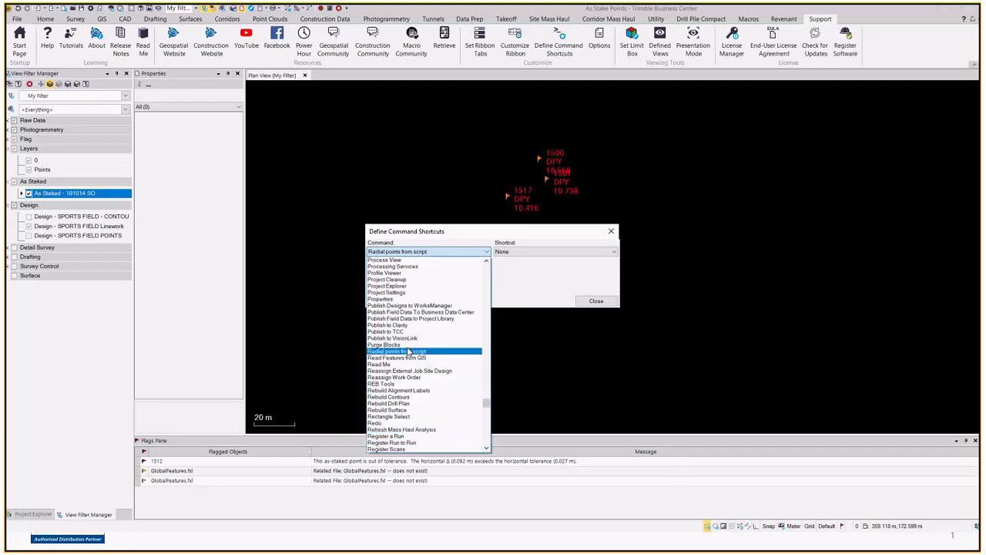
scroll(406, 372, "down", 2)
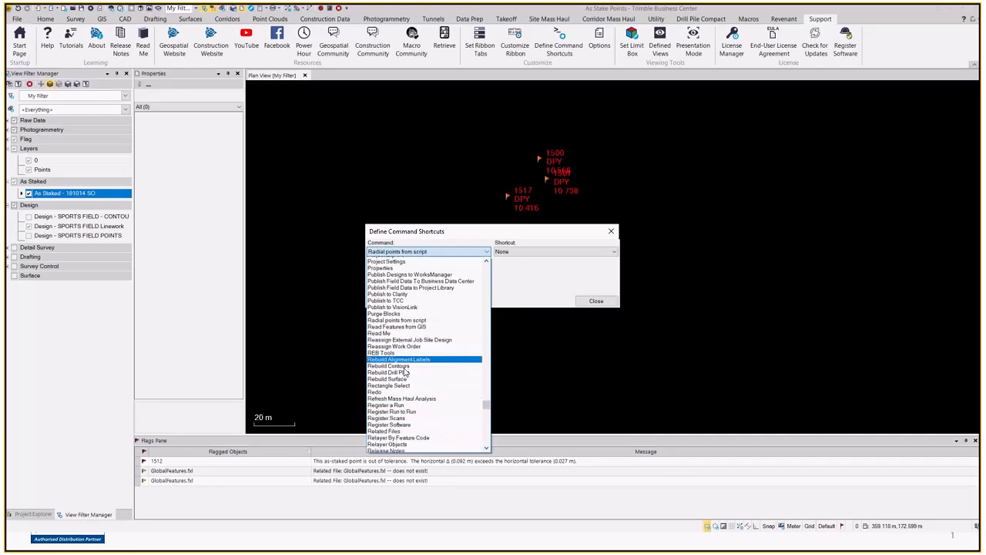
left_click(407, 436)
left_click(521, 255)
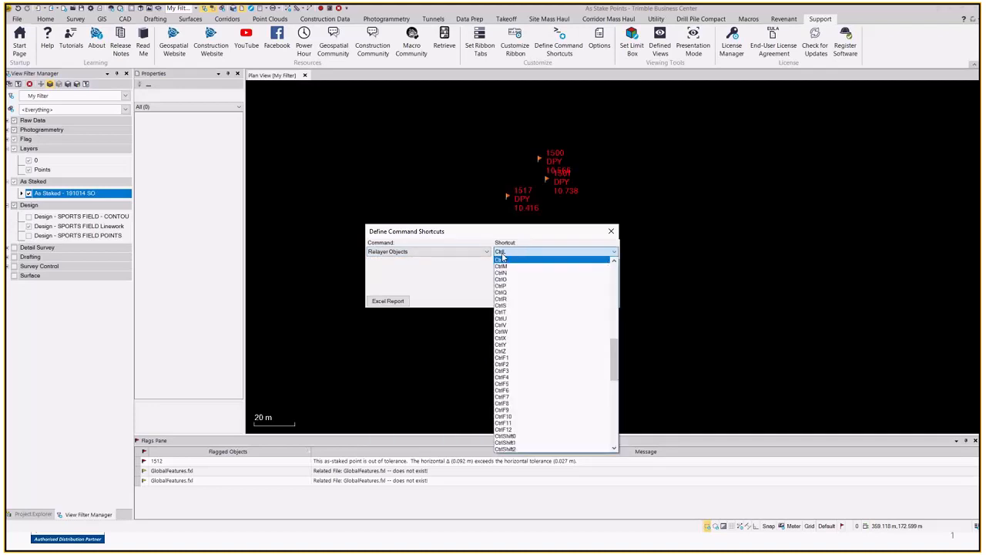
left_click(615, 253)
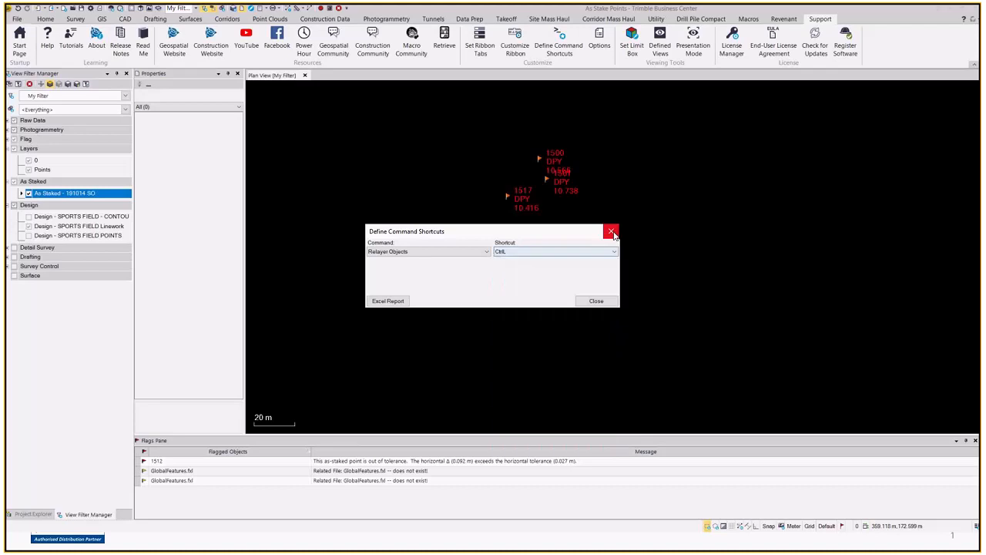
left_click(611, 232)
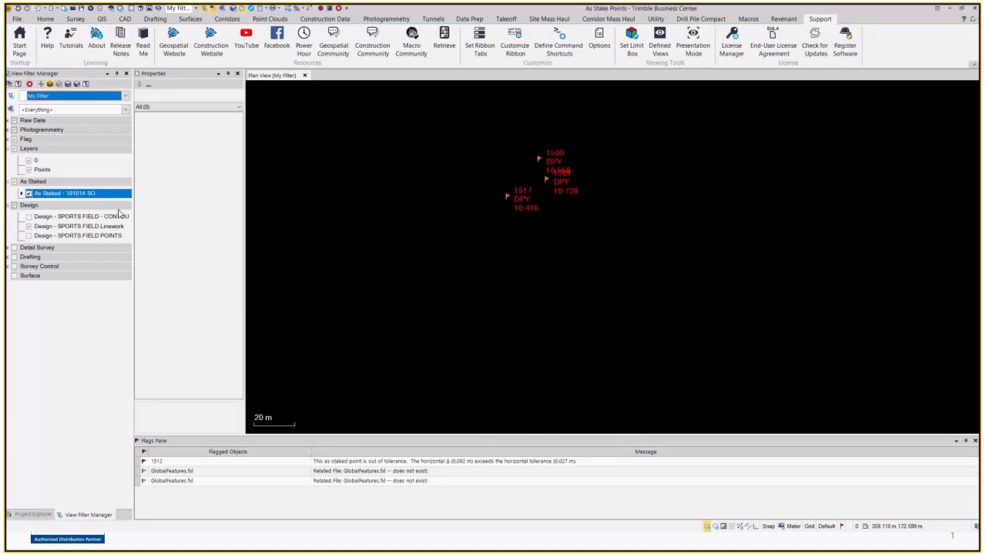
Isolate the Points layer and relayer points 1514, 1515 and 1516 to the As Staked - 191014 SO layer.
left_click(43, 170)
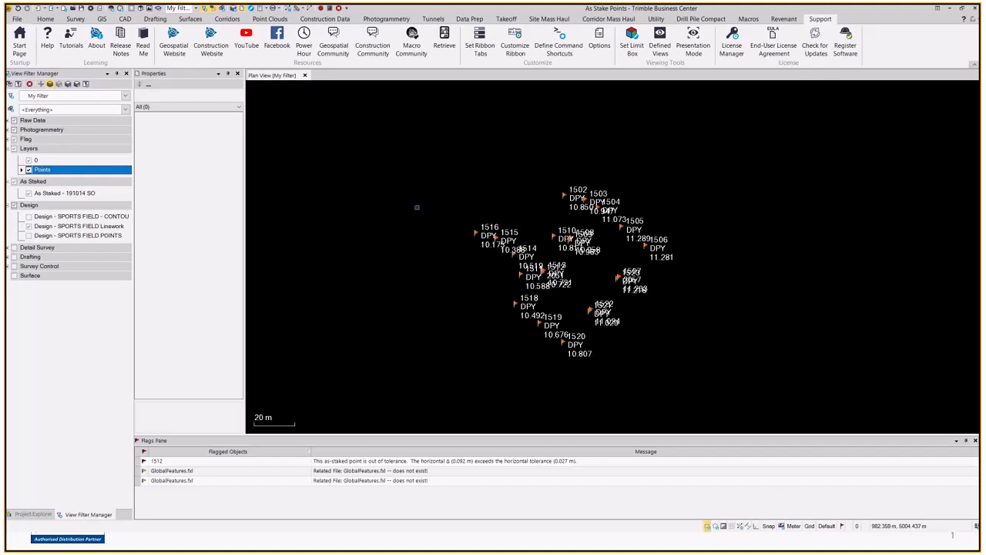
left_click_drag(422, 201, 538, 262)
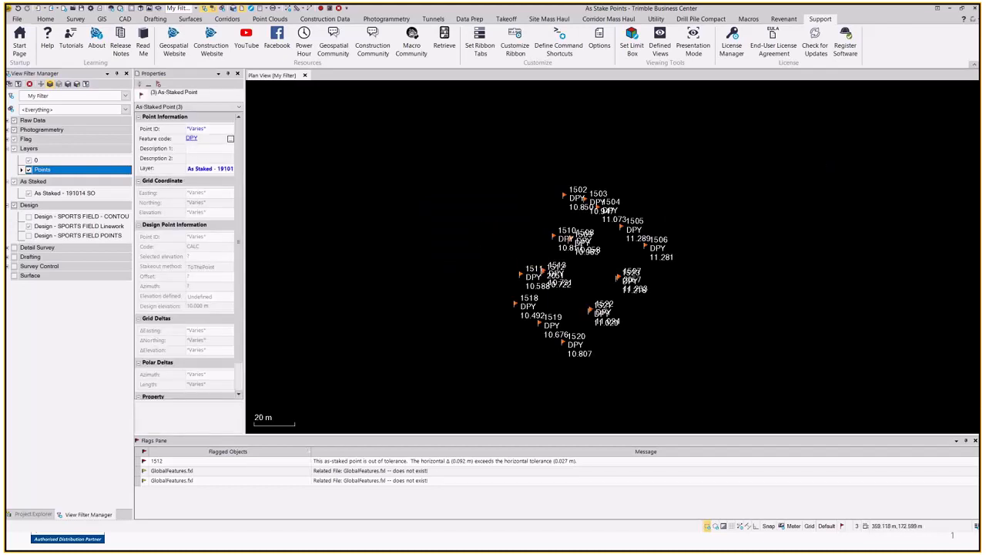
Relayer all the remaining as-staked points on the Points layer to As Staked - 191014 SO and isolate that layer.
left_click(48, 194)
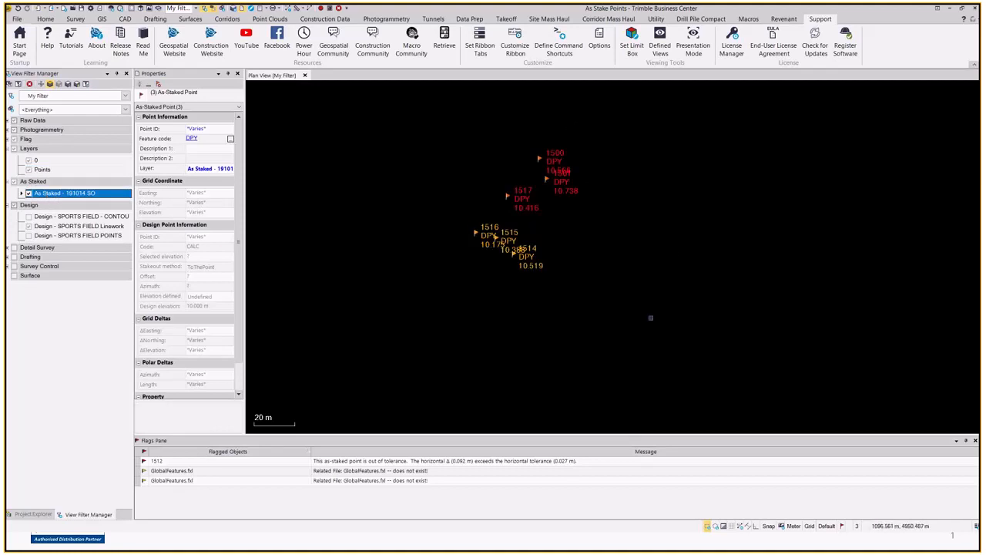
left_click(43, 172)
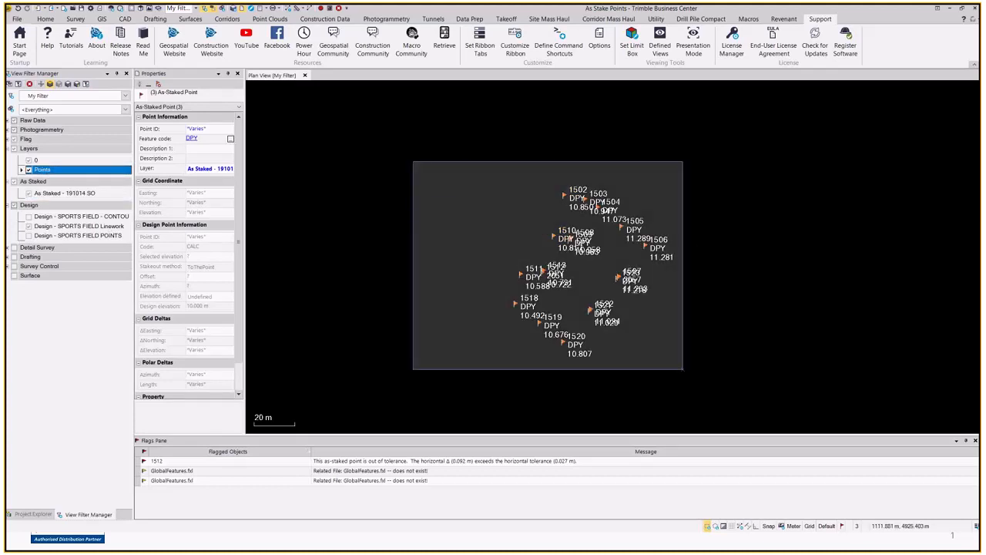
left_click_drag(413, 162, 682, 369)
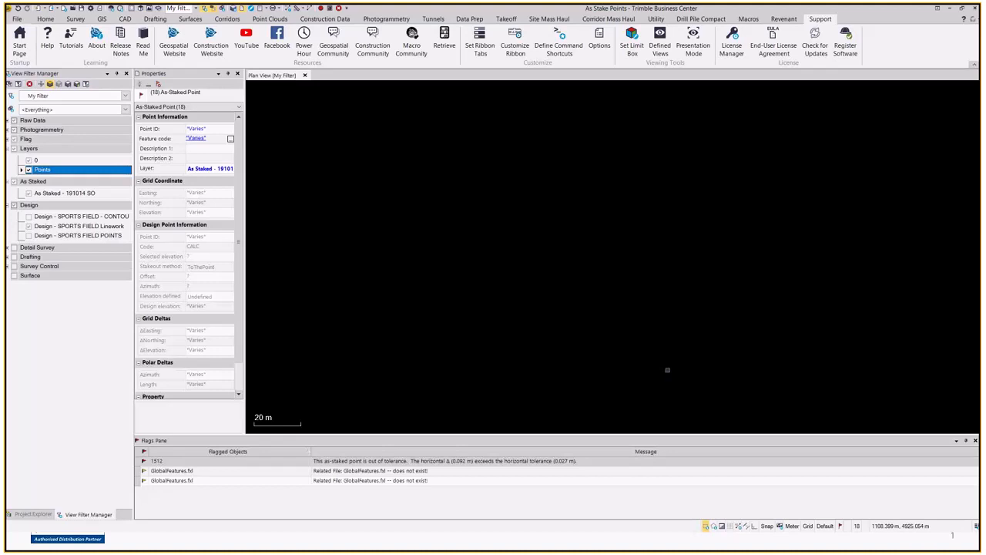
left_click(76, 194)
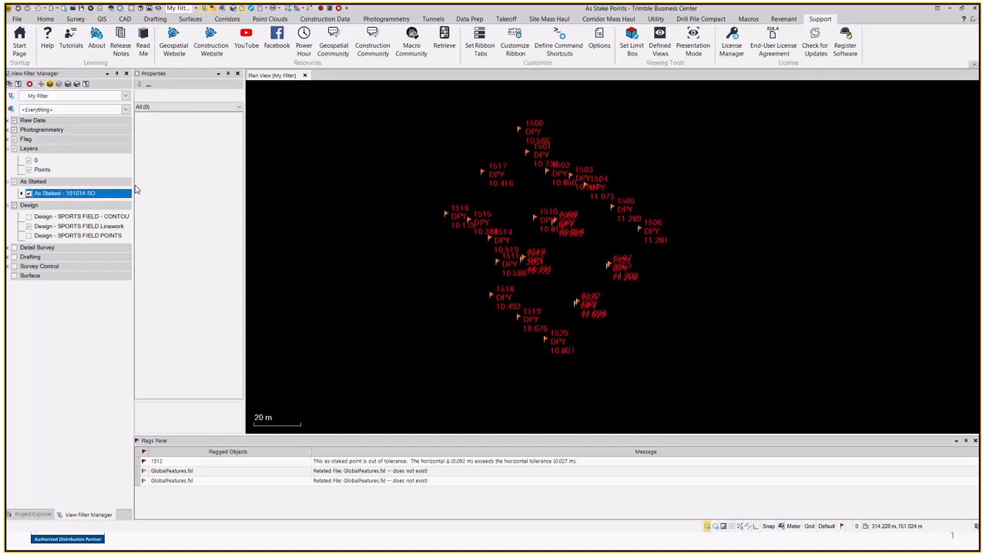
Turn off layer isolation and inspect the as-staked points against the sports field design linework.
left_click(51, 85)
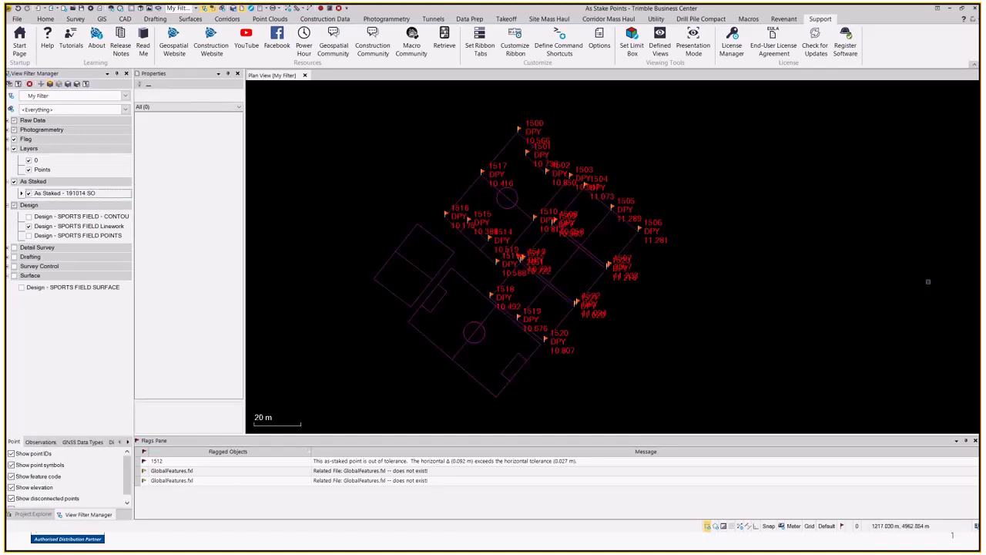
scroll(629, 235, "up", 2)
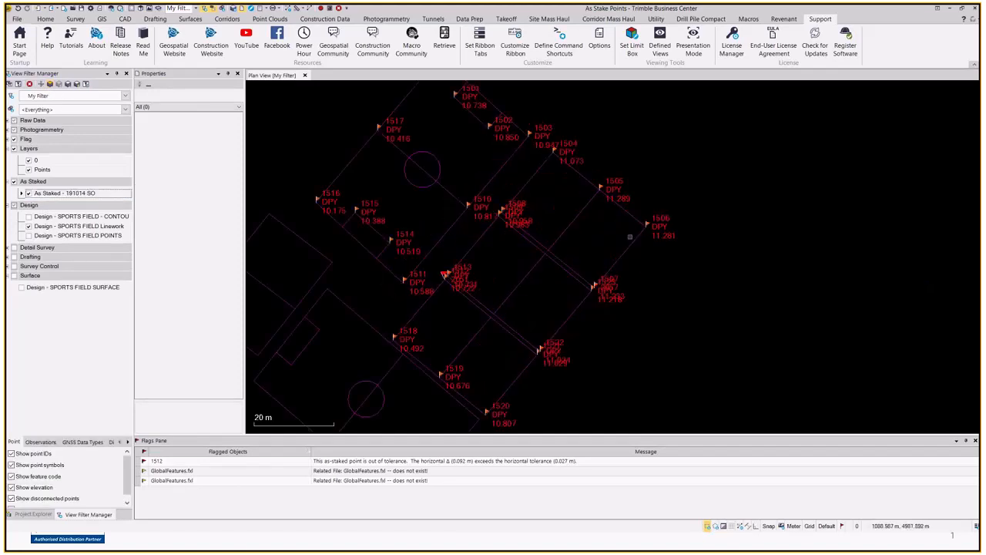
middle_click_drag(593, 234, 748, 276)
scroll(749, 276, "down", 1)
middle_click_drag(648, 298, 607, 269)
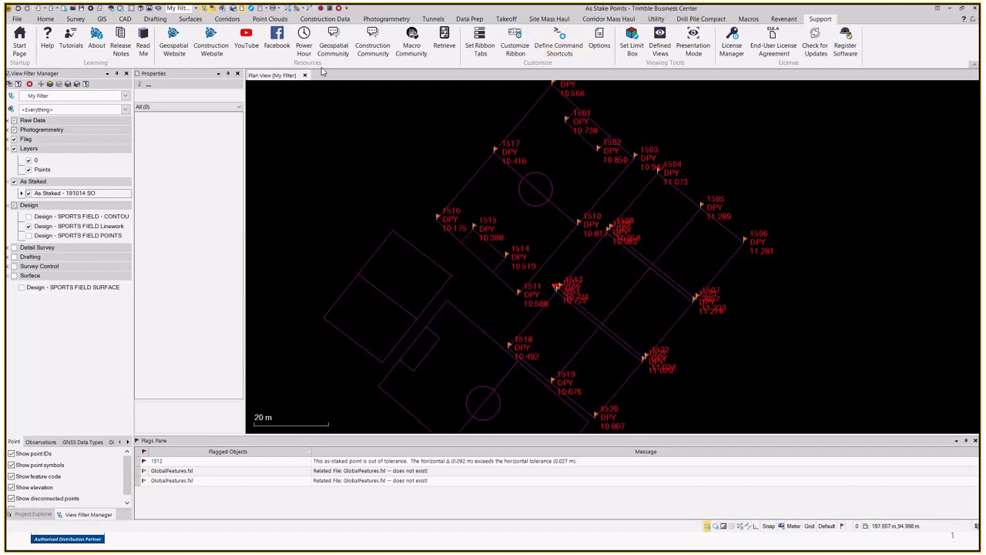
scroll(451, 232, "down", 1)
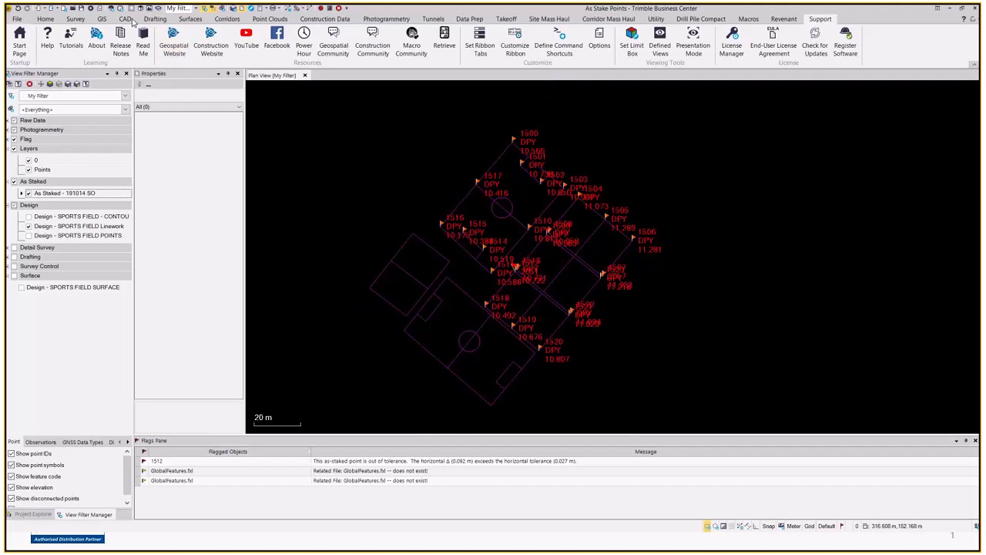
Generate the As-Staked Report from the full list of available reports.
left_click(74, 19)
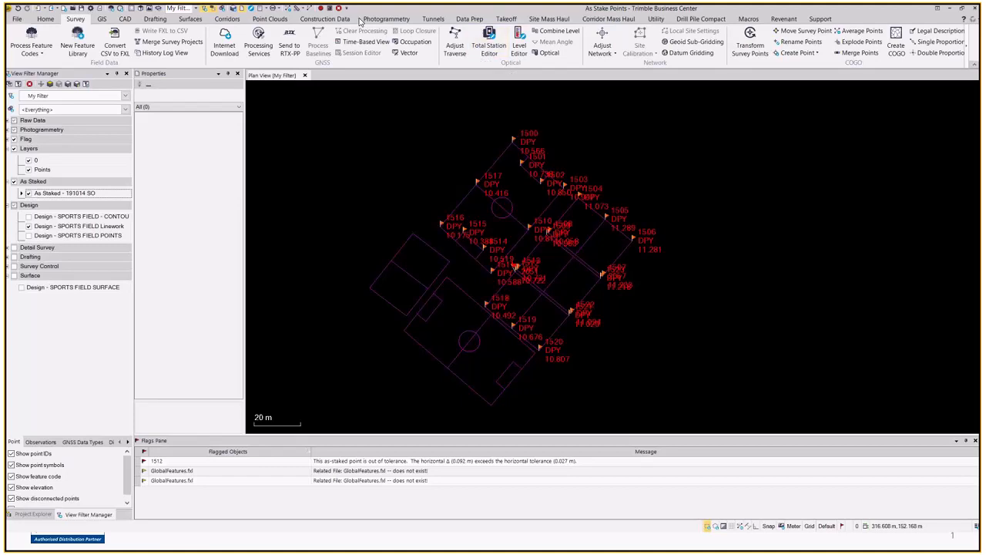
left_click(279, 8)
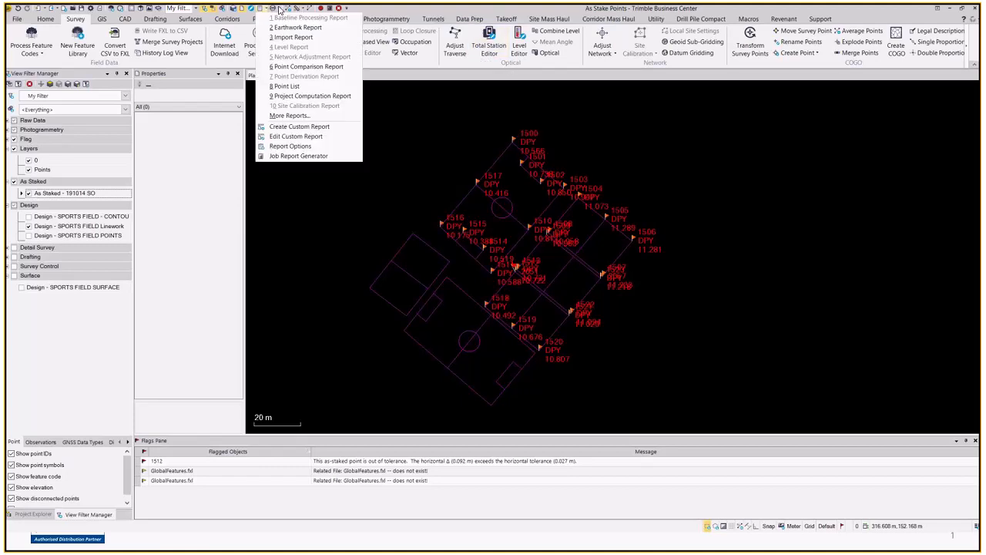
left_click(269, 9)
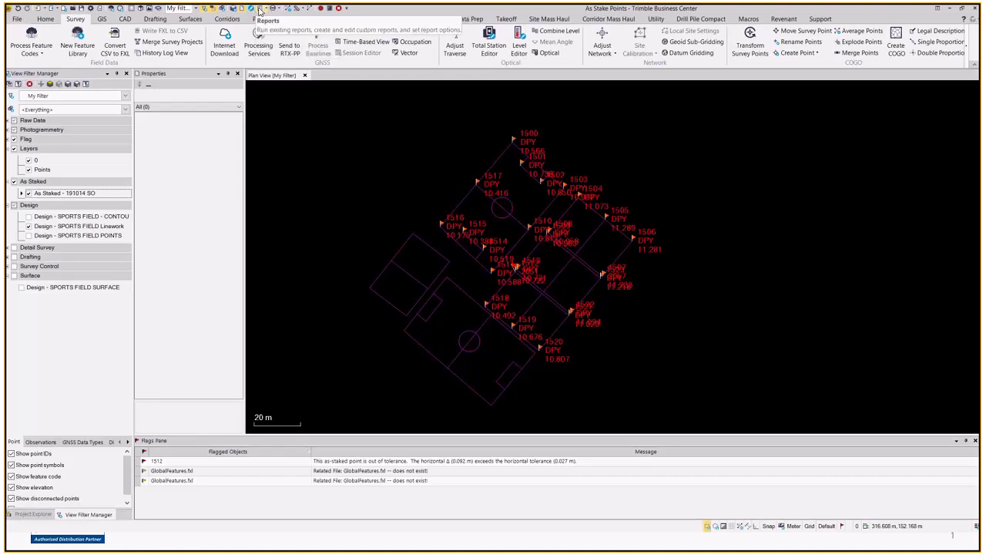
left_click(268, 10)
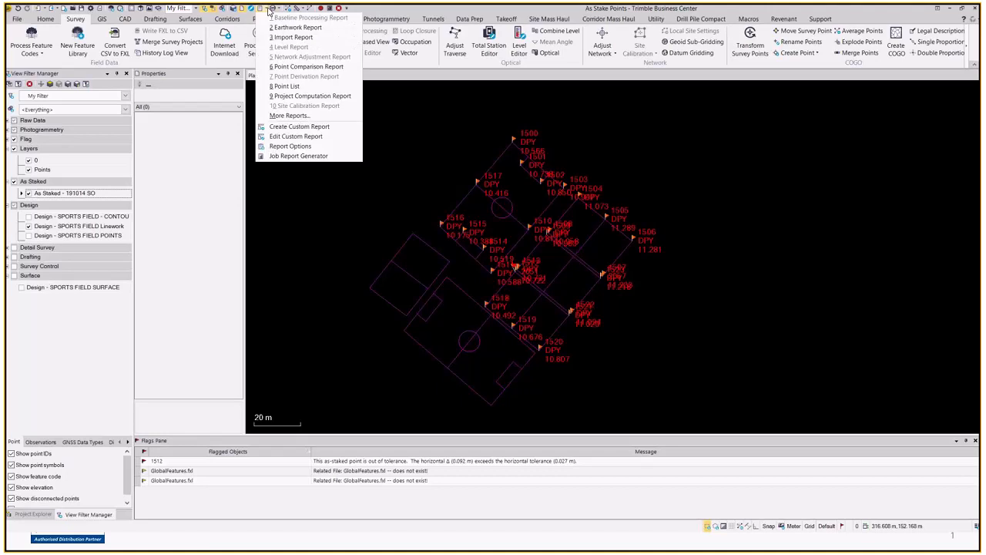
left_click(279, 117)
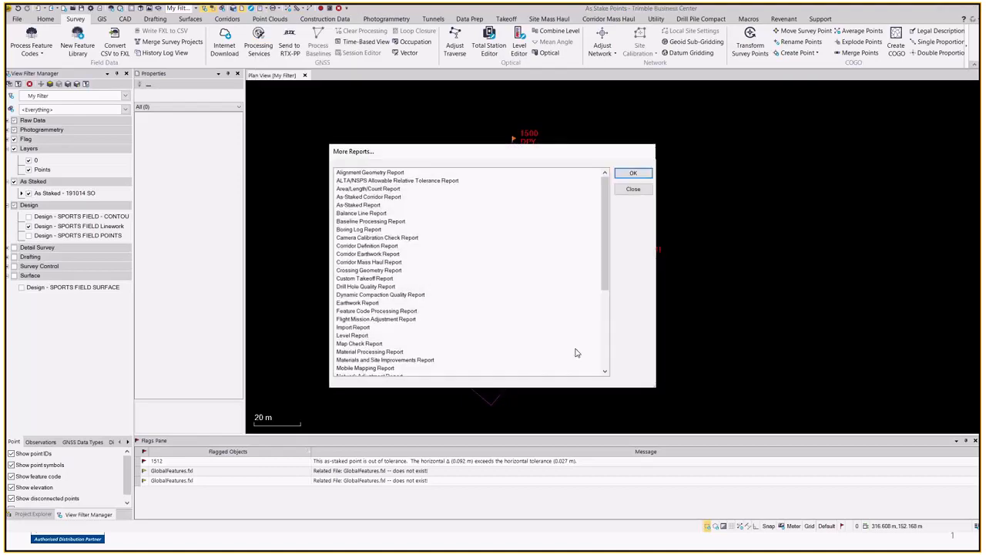
left_click(377, 206)
left_click(630, 173)
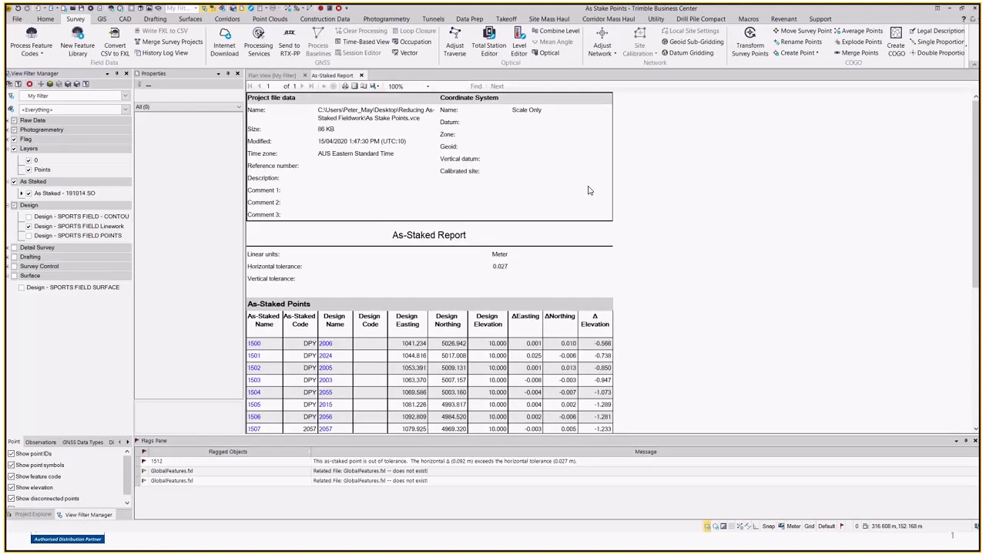
Review the tolerances and the easting, northing and elevation deltas in the As-Staked Report.
scroll(617, 208, "down", 1)
scroll(651, 222, "up", 1)
scroll(532, 232, "down", 1)
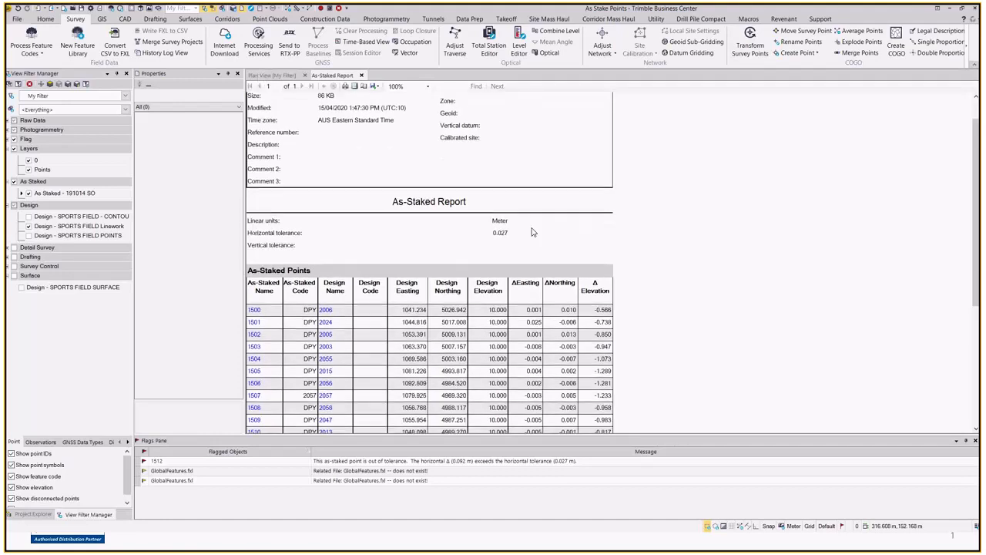
scroll(532, 232, "up", 1)
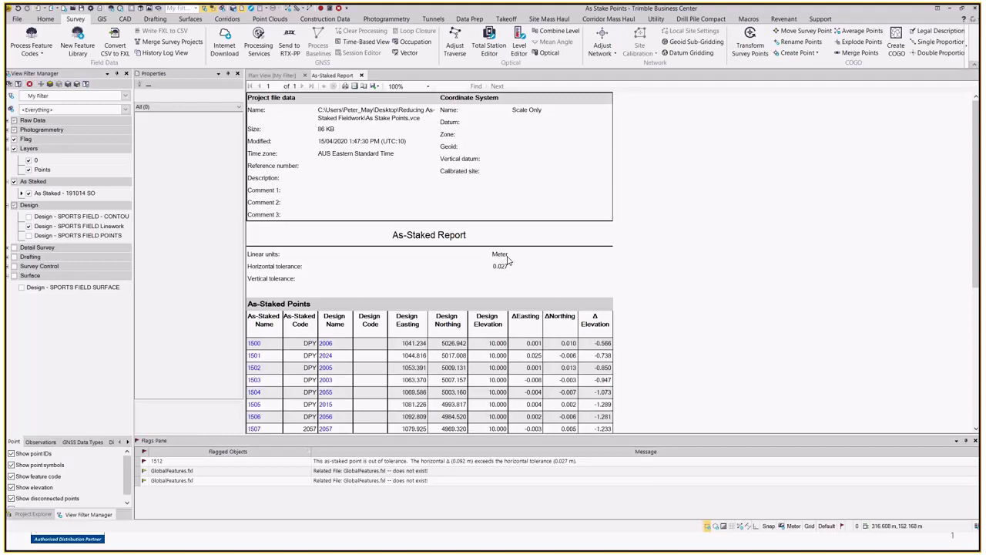
scroll(508, 260, "down", 5)
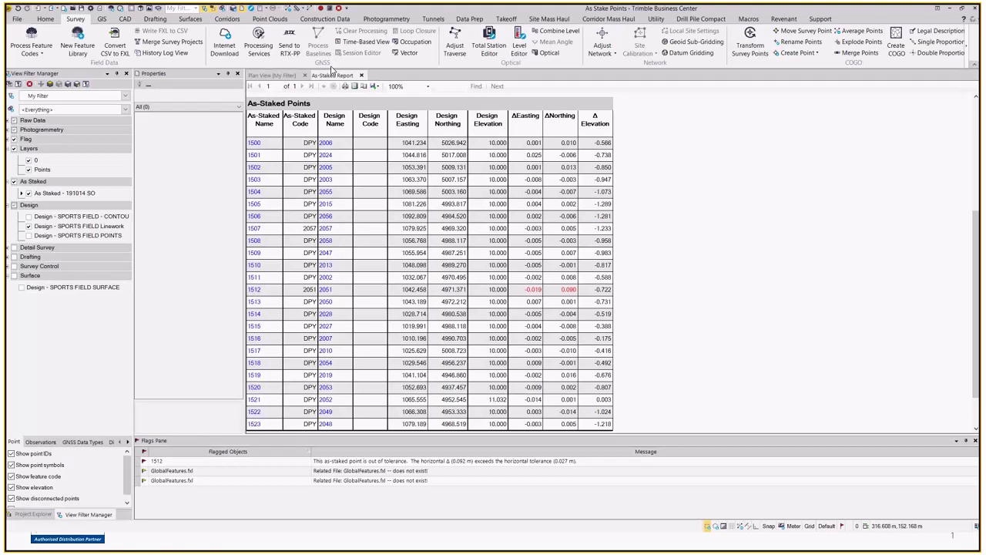
Dock the As-Staked Report beside the plan view and locate point 1512 through its report link.
left_click_drag(331, 80, 979, 98)
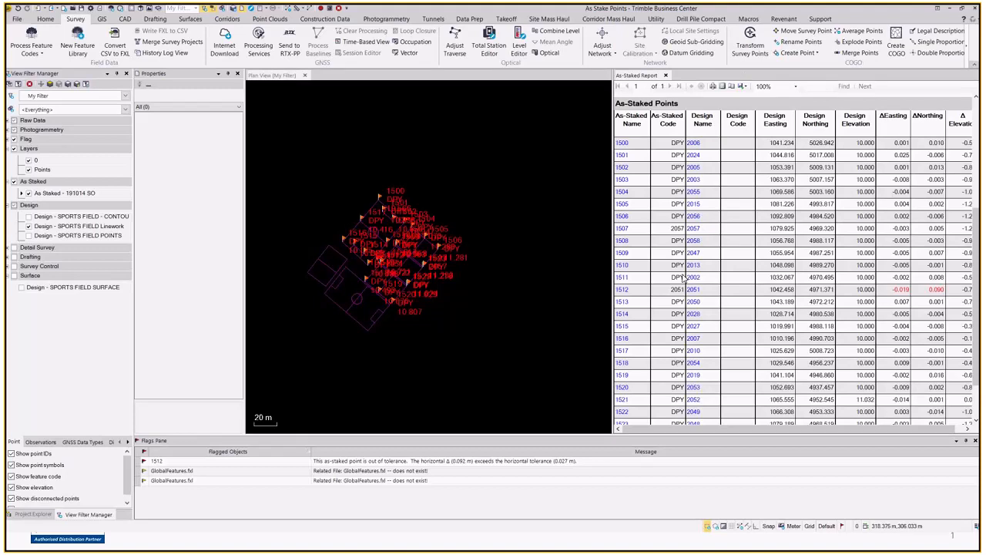
left_click(621, 289)
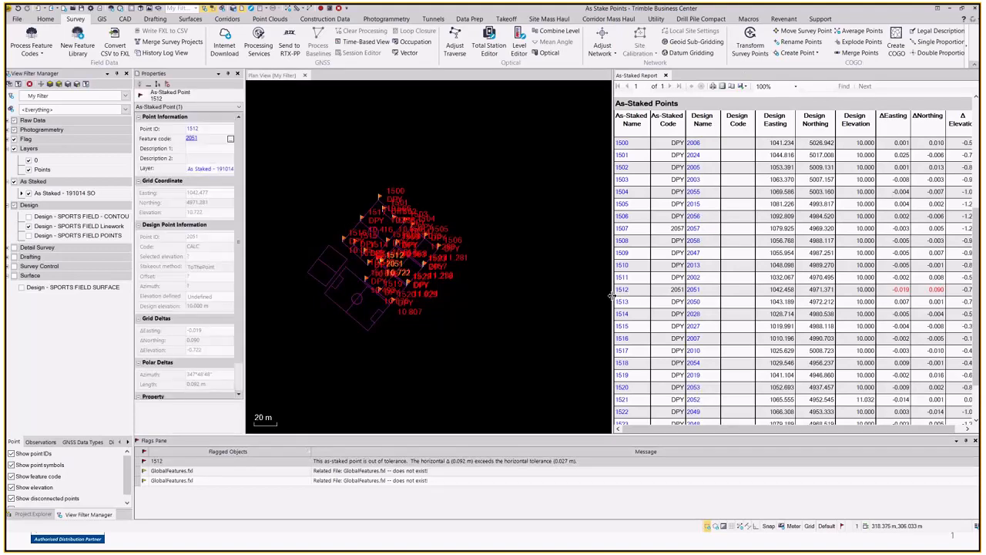
scroll(387, 251, "up", 9)
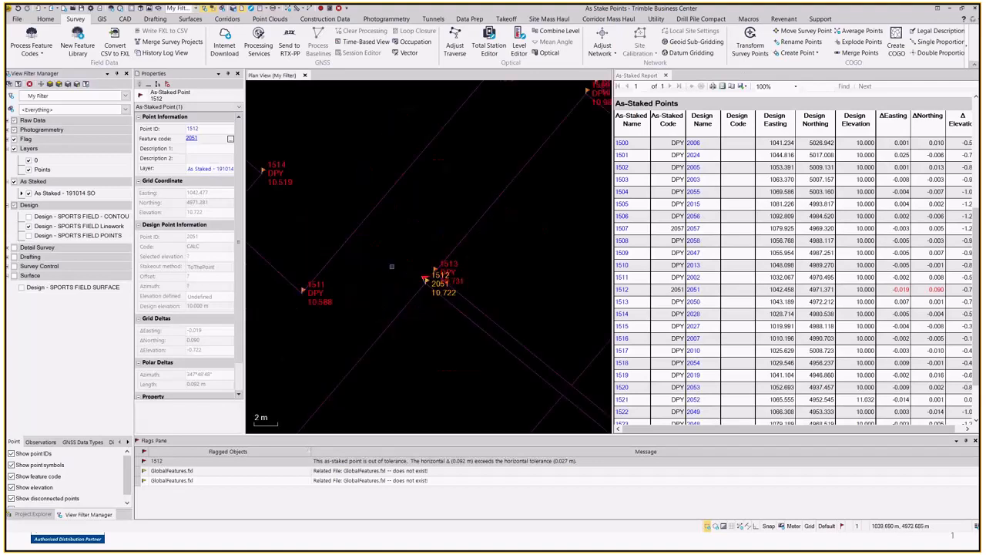
middle_click_drag(429, 293, 298, 216)
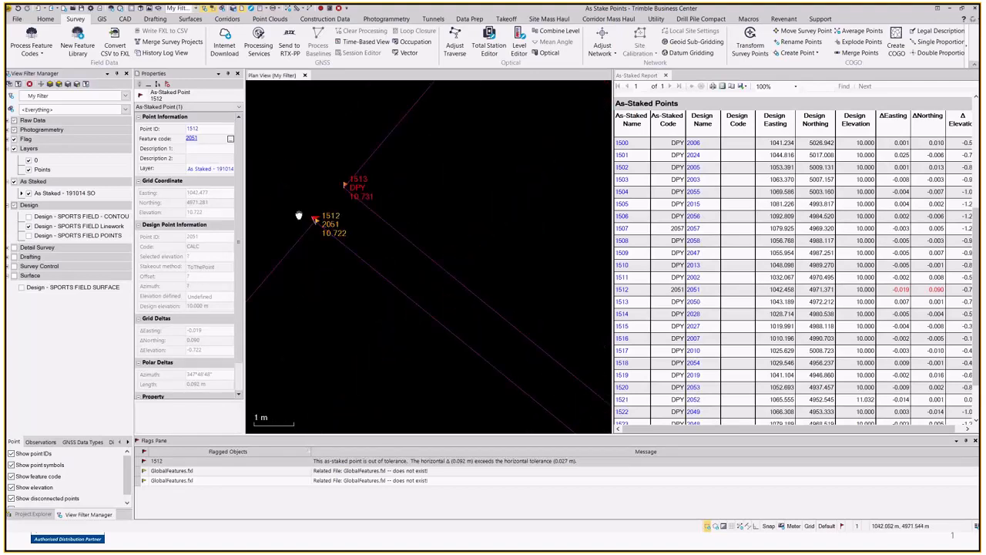
Set the feature code of as-staked point 1512 to DPY and clear the selection.
left_click(212, 138)
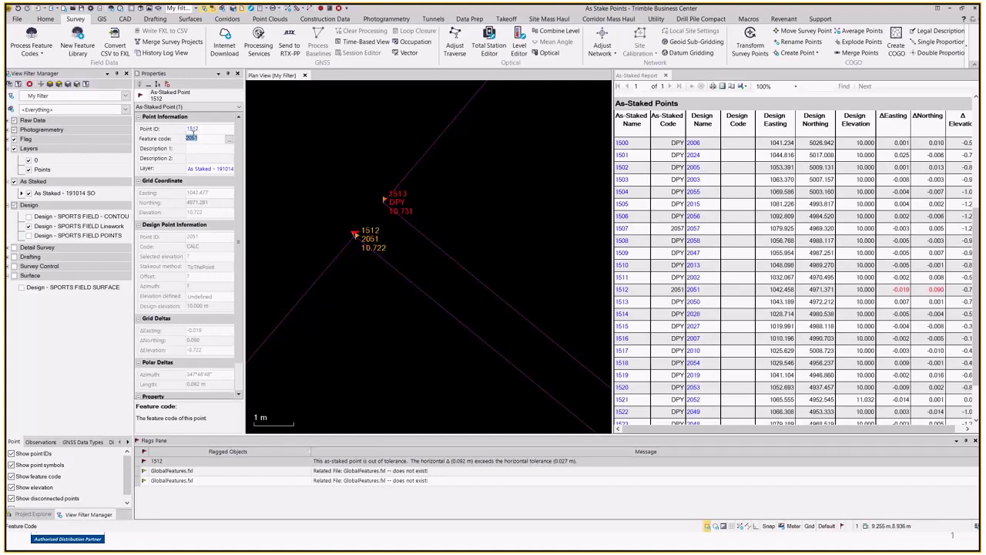
key("BackSpace")
type("DPY")
key("Return")
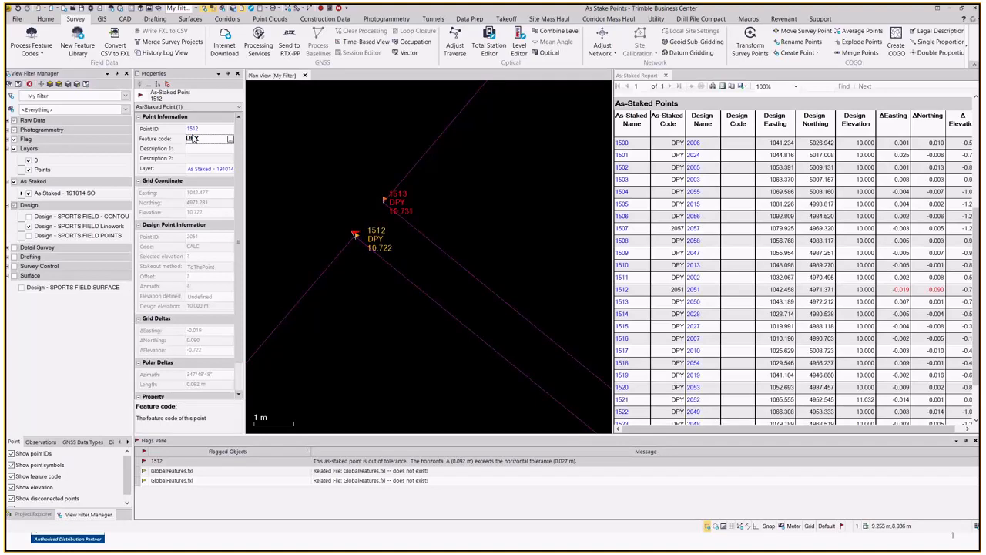
key("Escape")
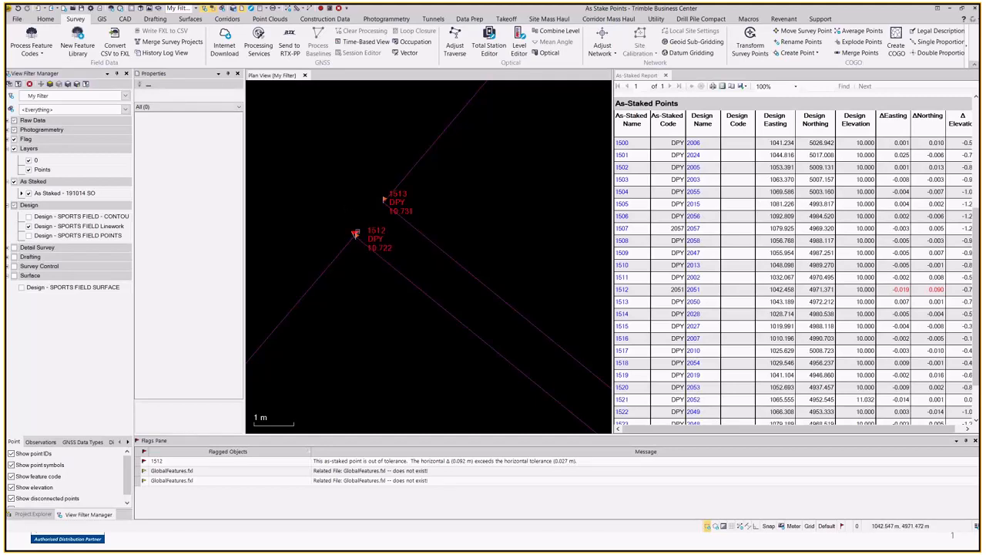
Examine point 1512 against the linework, check the report for other miscoded points, and locate points 1506 and 1507 in plan.
scroll(355, 234, "up", 3)
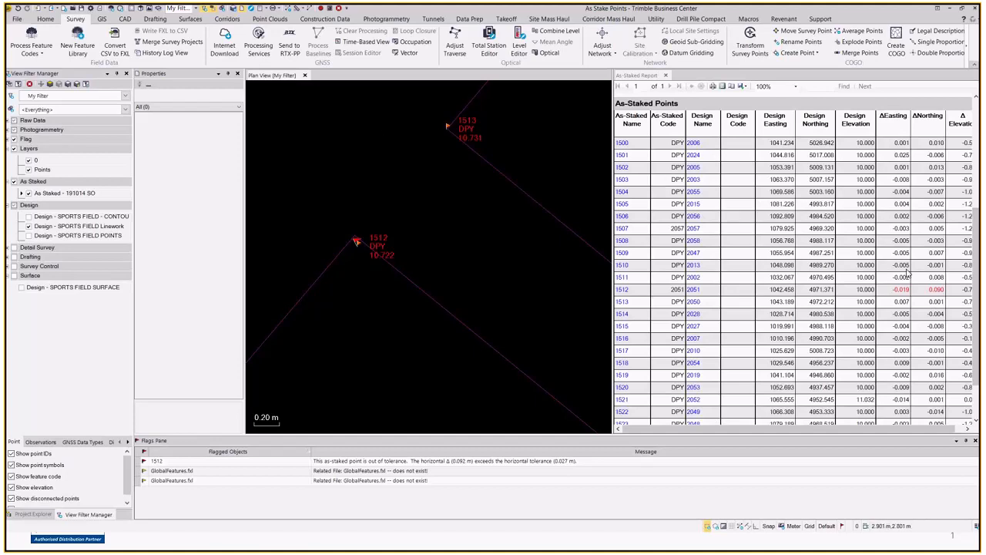
scroll(678, 356, "down", 3)
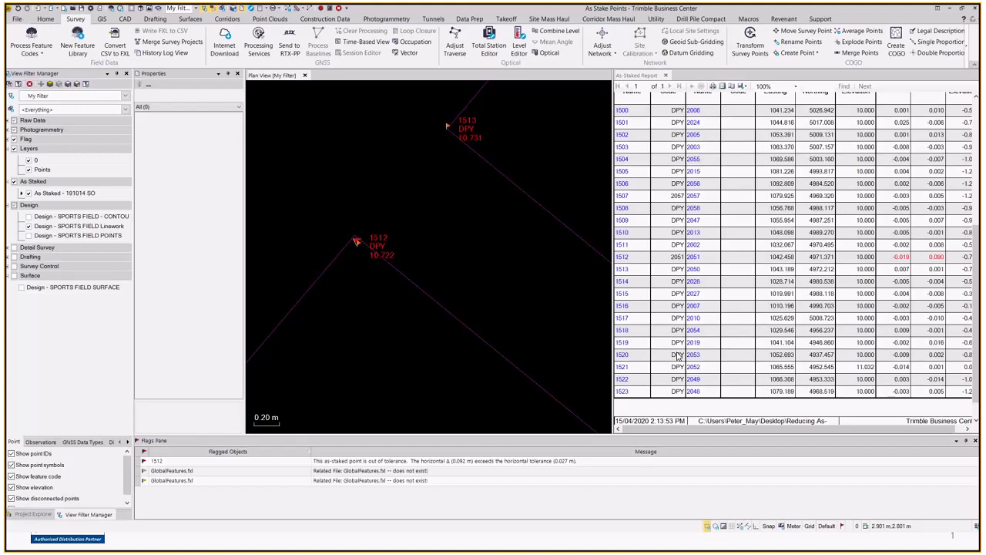
scroll(678, 356, "down", 1)
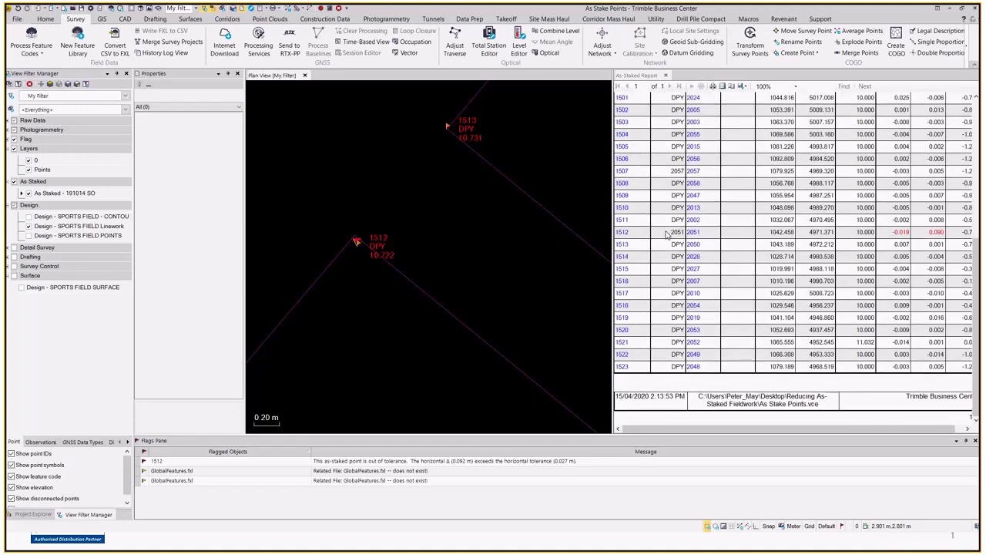
scroll(647, 237, "up", 3)
left_click(623, 237)
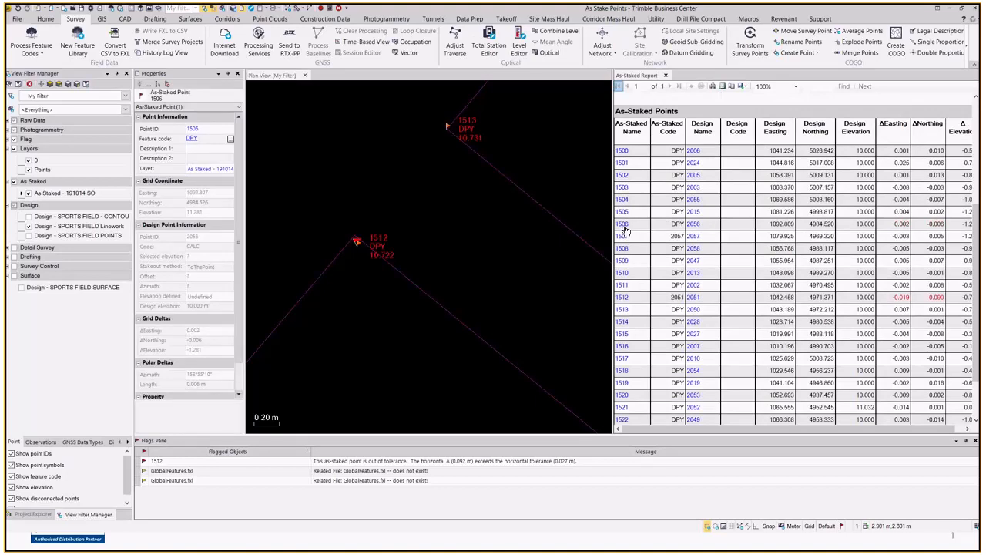
scroll(447, 261, "down", 10)
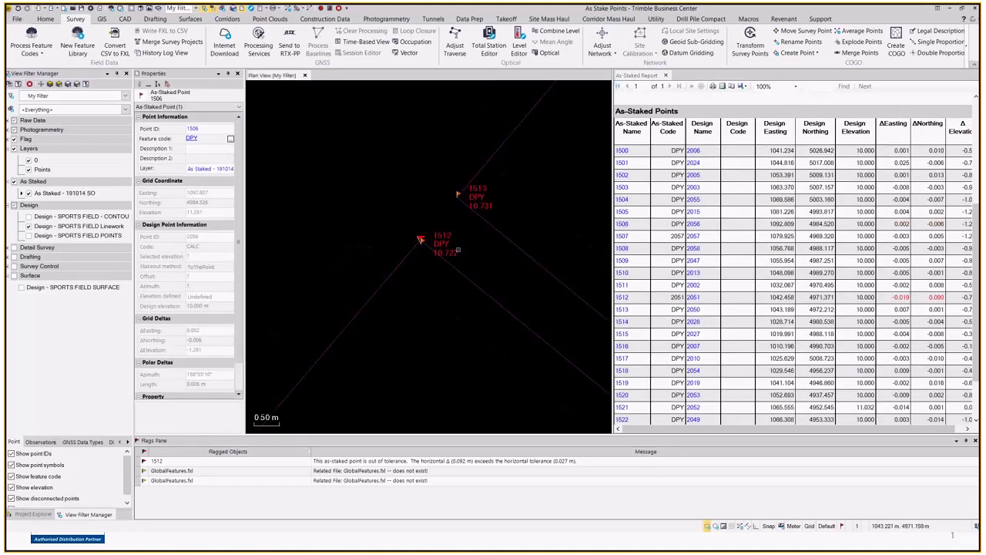
scroll(437, 255, "up", 4)
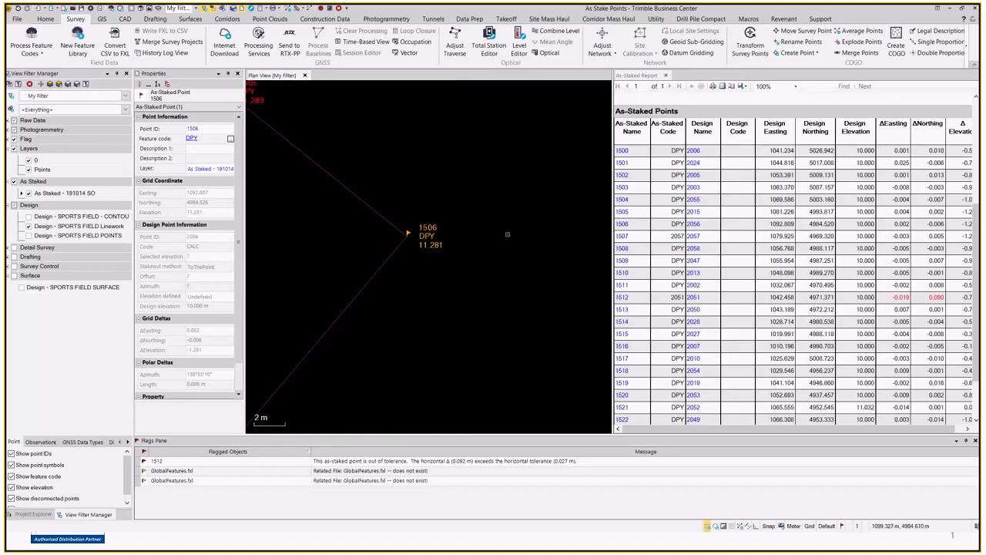
scroll(478, 239, "down", 3)
scroll(341, 307, "up", 5)
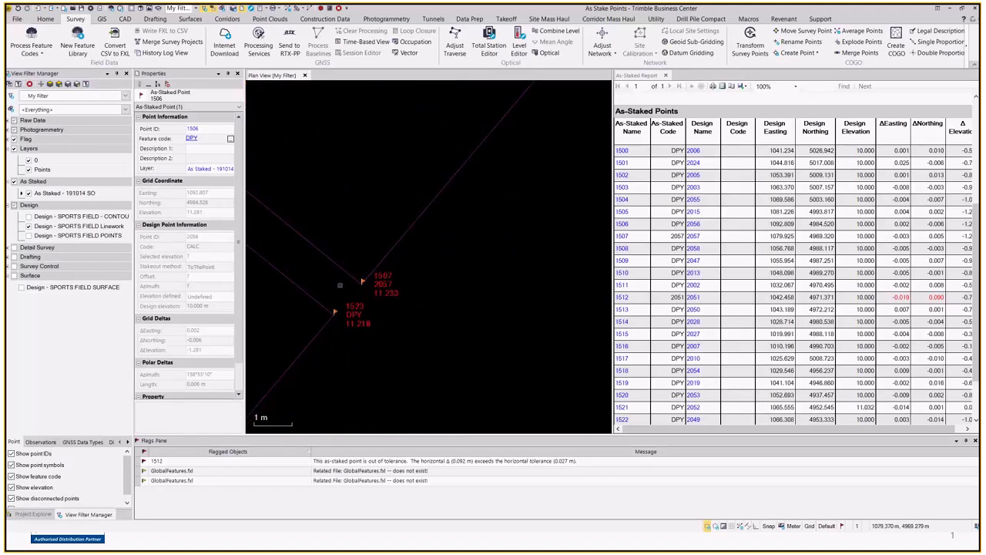
Select point 1507 from the report and set its feature code to dpy.
left_click(622, 236)
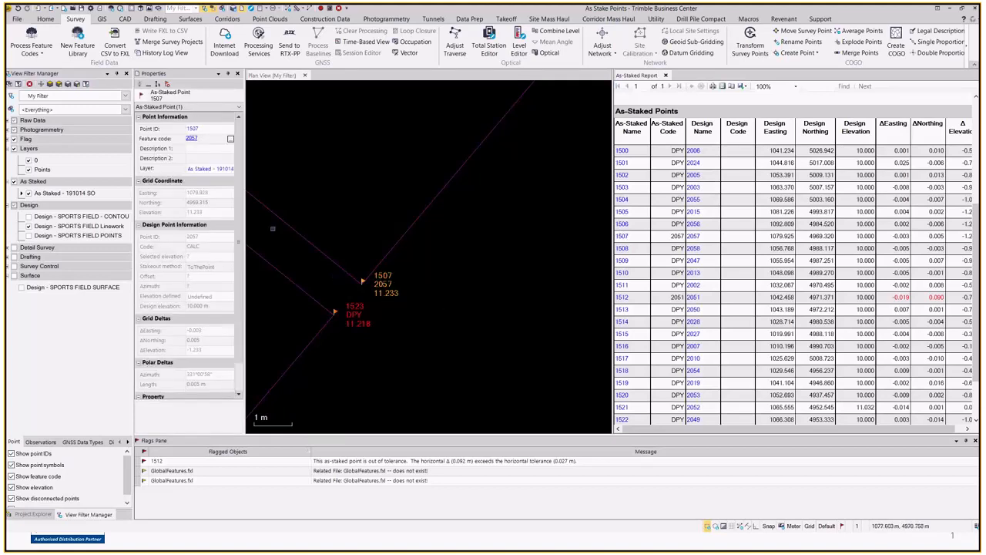
left_click(163, 137)
type("dpy")
key("Return")
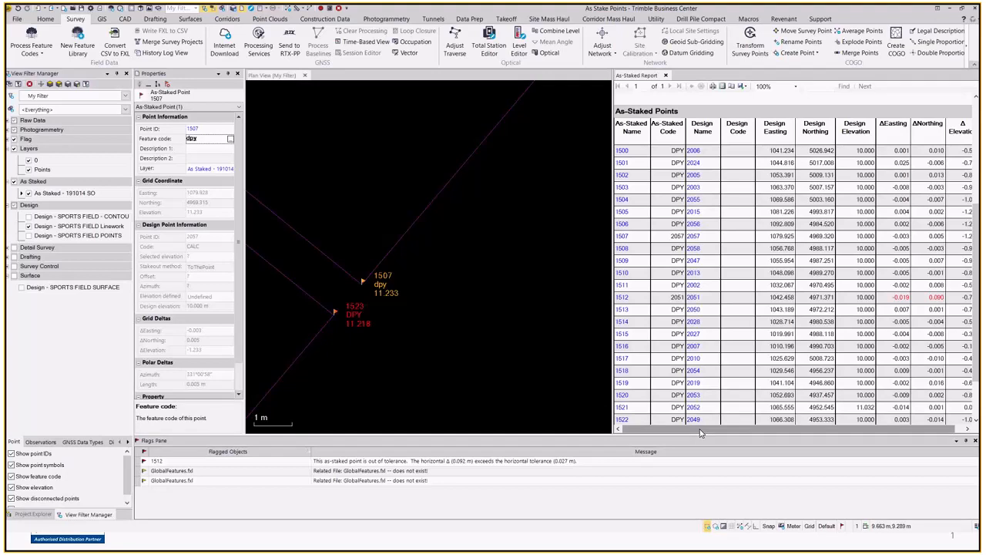
View the report's elevation delta column and check the export formats available for the report.
left_click_drag(701, 430, 711, 430)
left_click(742, 86)
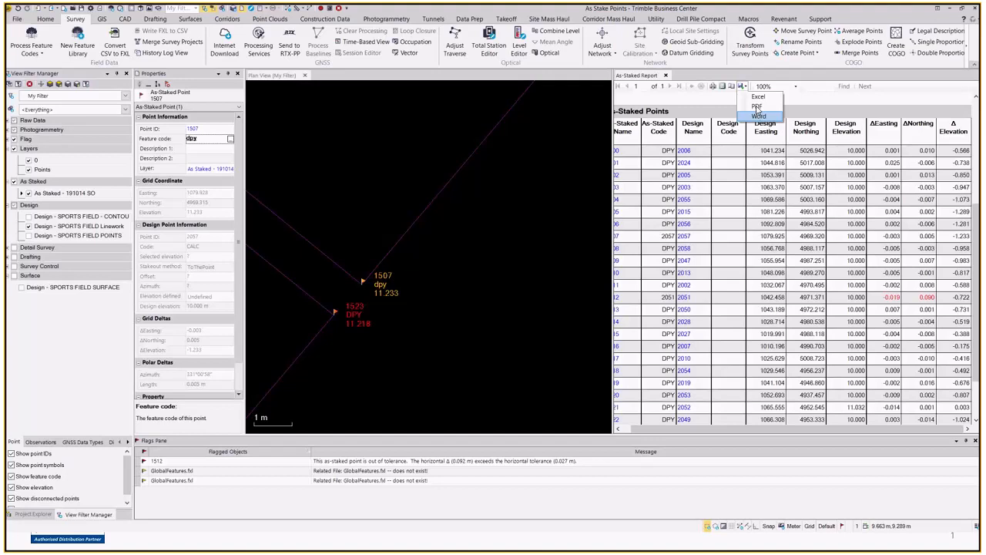
left_click(745, 88)
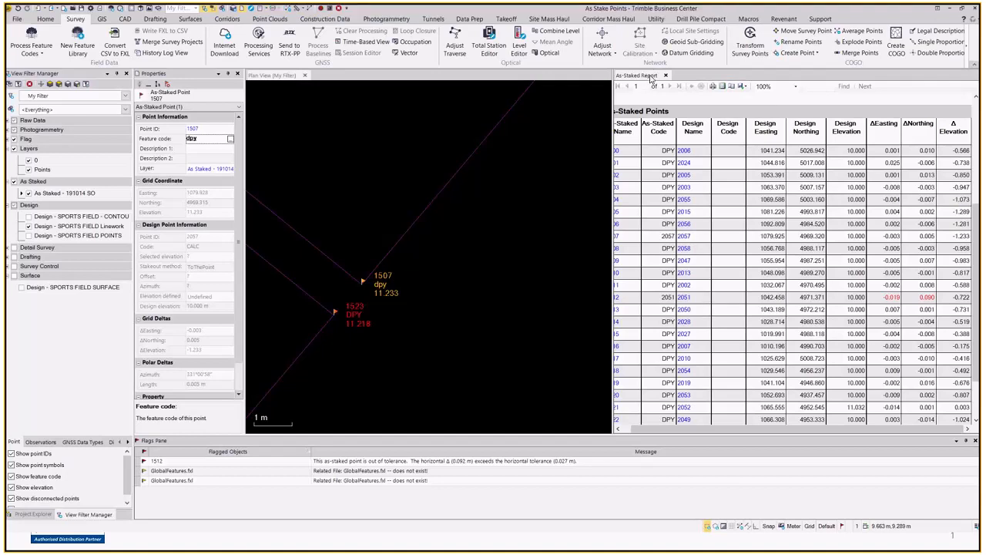
Deselect point 1507 and close the as-staked report so the plan view fills the workspace.
left_click(465, 225)
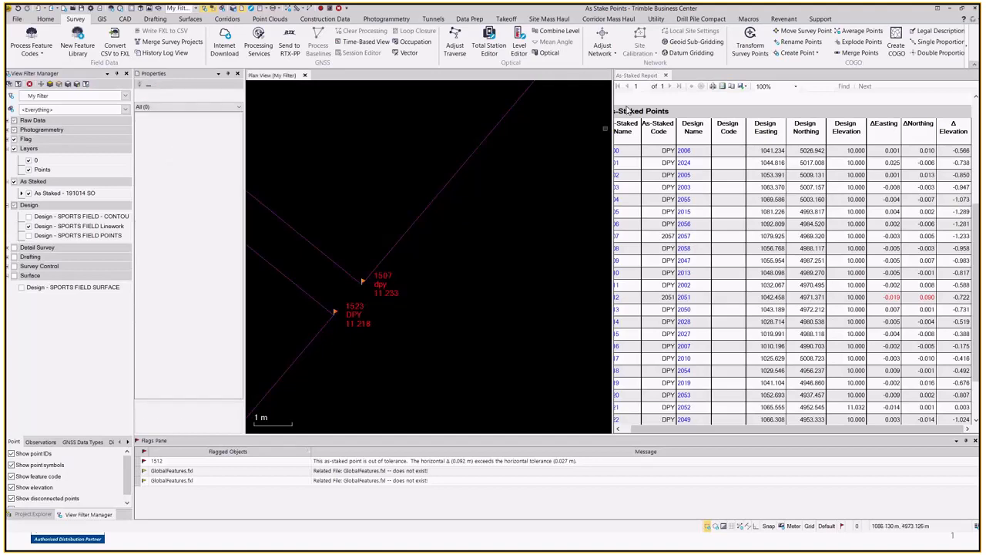
scroll(650, 233, "down", 10)
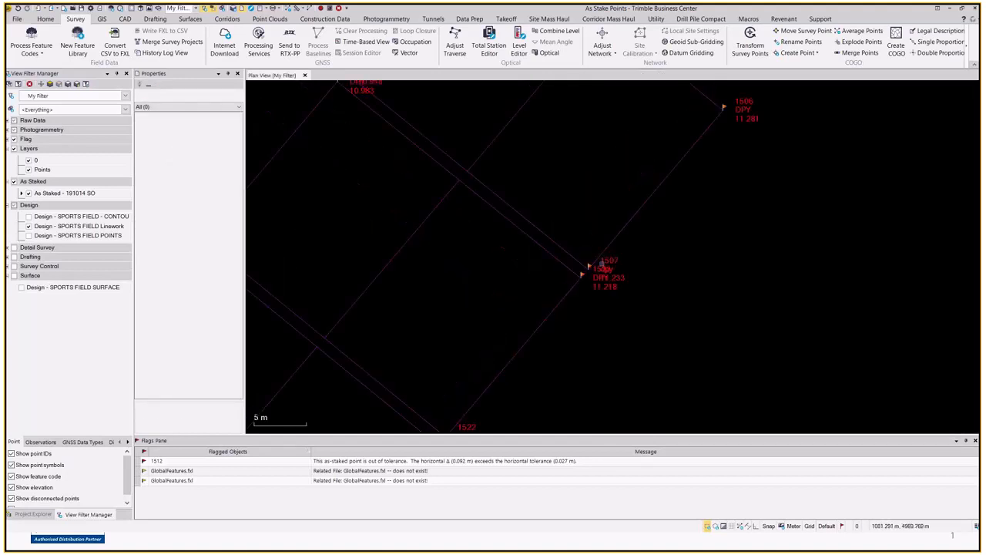
scroll(649, 232, "up", 3)
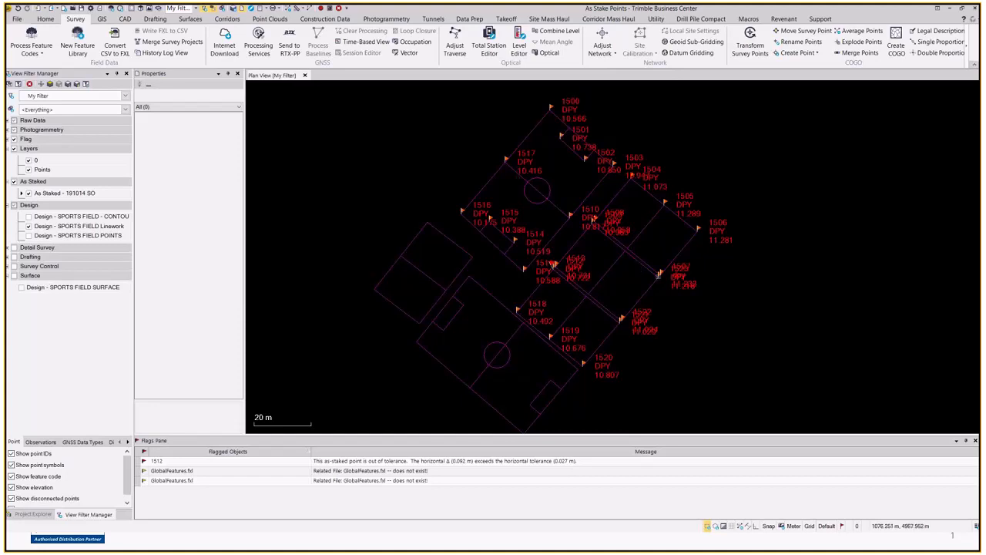
Examine the as-staked points against the sports field linework in plan.
scroll(536, 207, "up", 2)
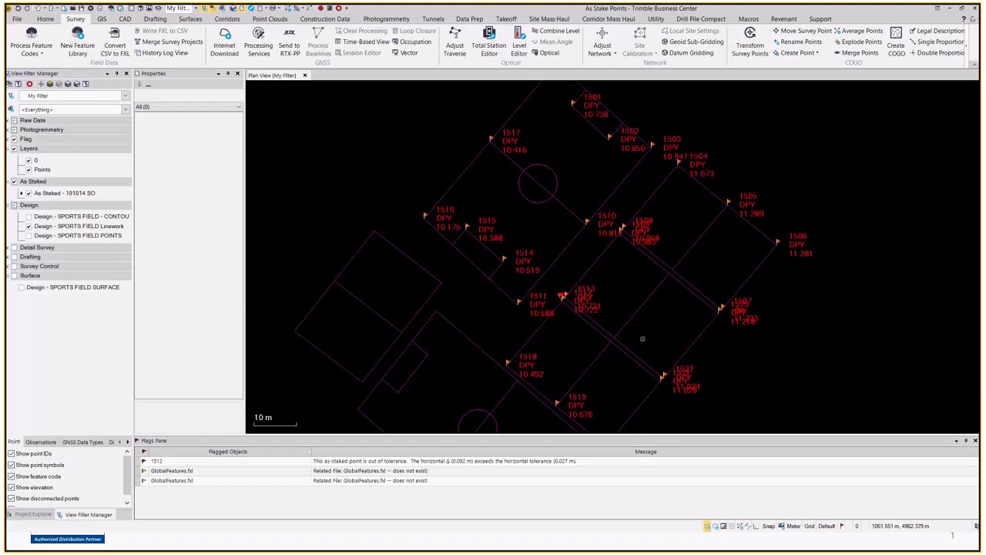
scroll(544, 311, "up", 3)
middle_click_drag(537, 310, 527, 308)
scroll(528, 304, "down", 1)
scroll(524, 297, "down", 1)
middle_click_drag(512, 231, 528, 211)
scroll(523, 260, "down", 1)
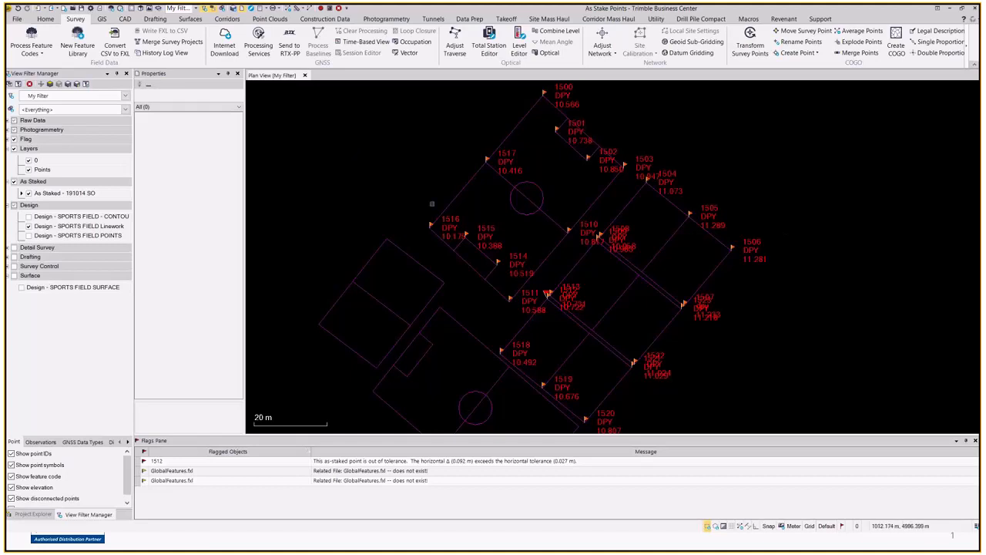
scroll(352, 155, "down", 3)
mouse_move(365, 159)
middle_mouse_down()
mouse_move(450, 215)
mouse_move(453, 200)
middle_mouse_up()
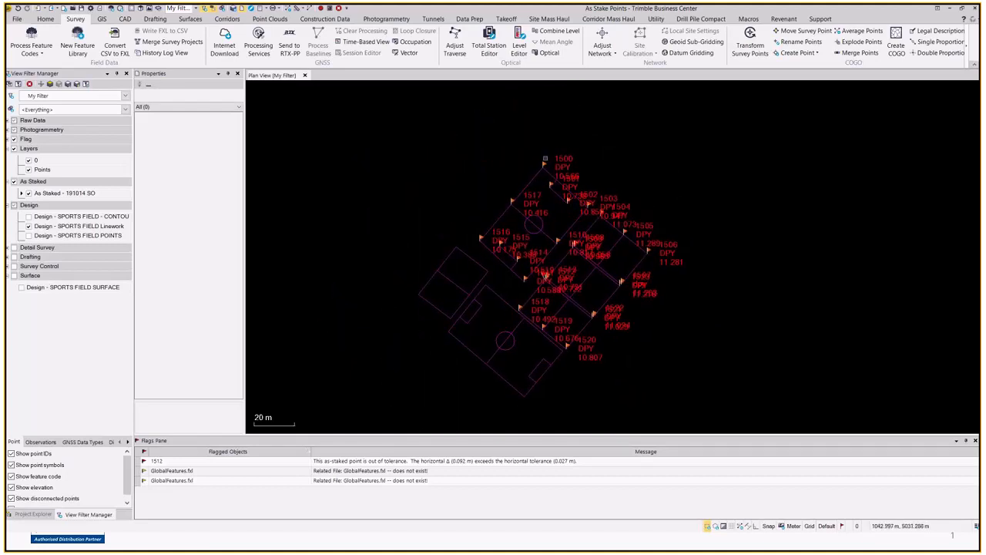
Assign the As Staked point label style to the layer As Staked - 191014 SO in the Label Style Manager.
left_click(148, 20)
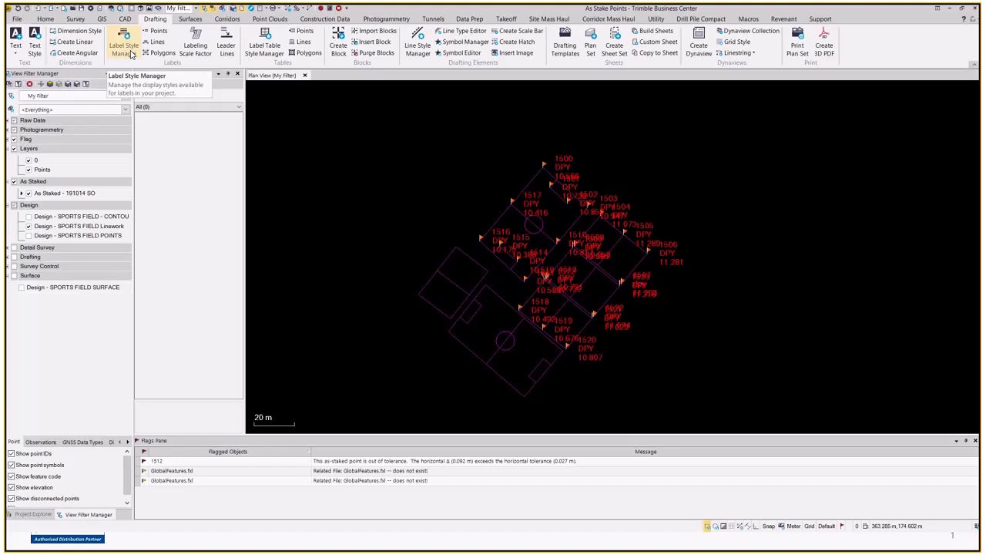
left_click(130, 49)
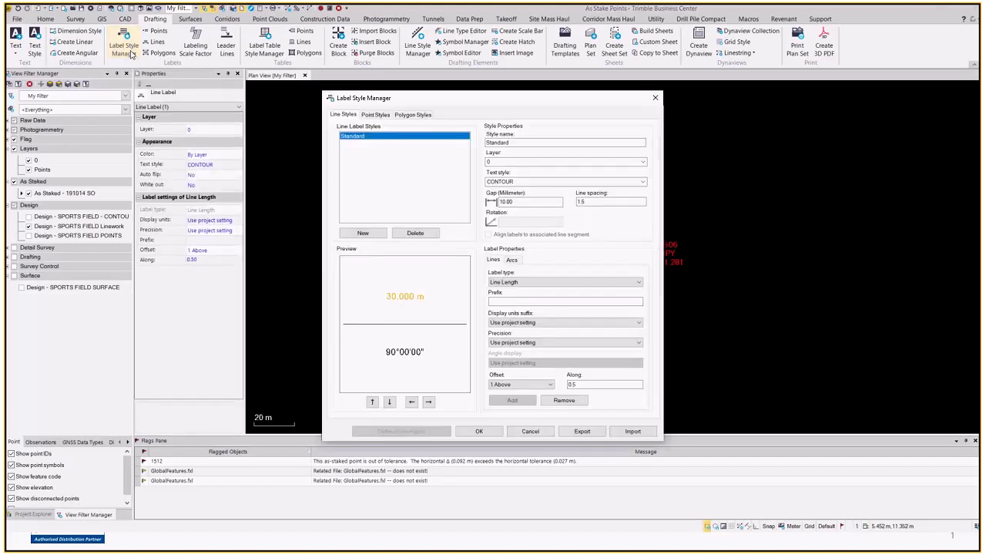
left_click(376, 116)
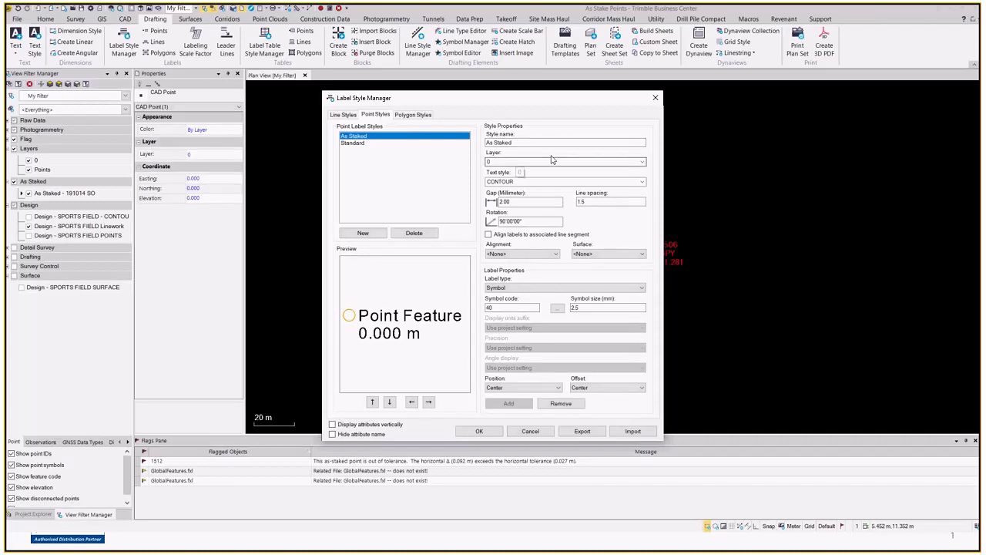
left_click(642, 162)
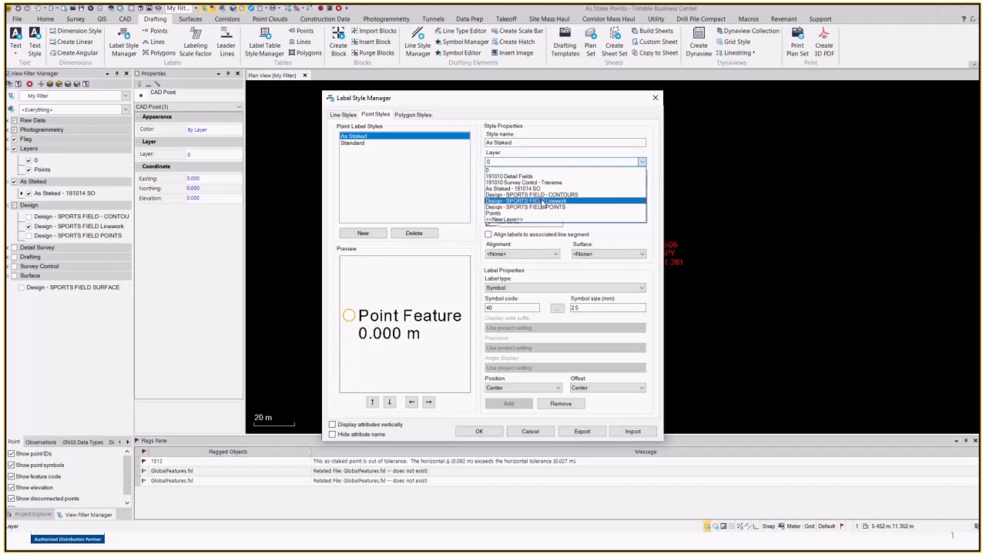
left_click(514, 188)
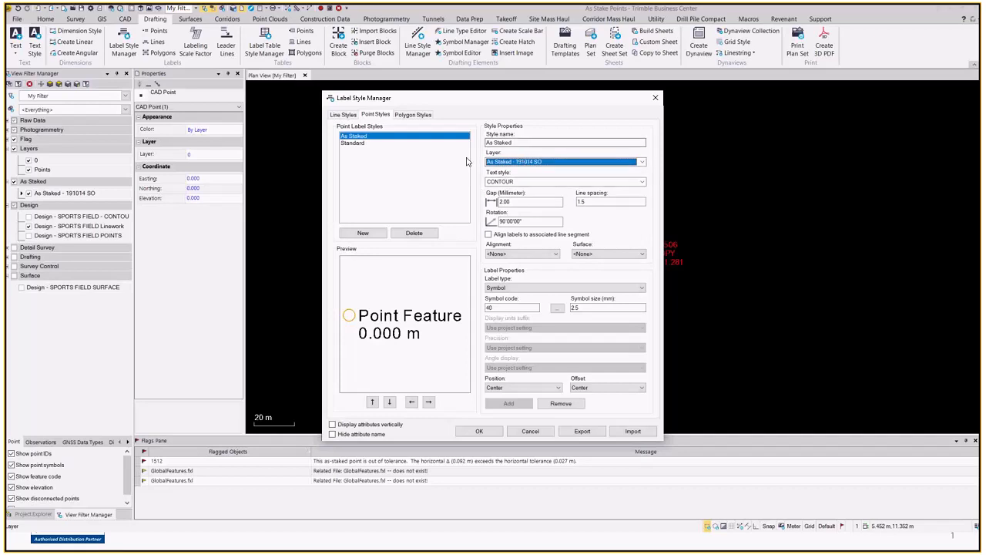
left_click(350, 320)
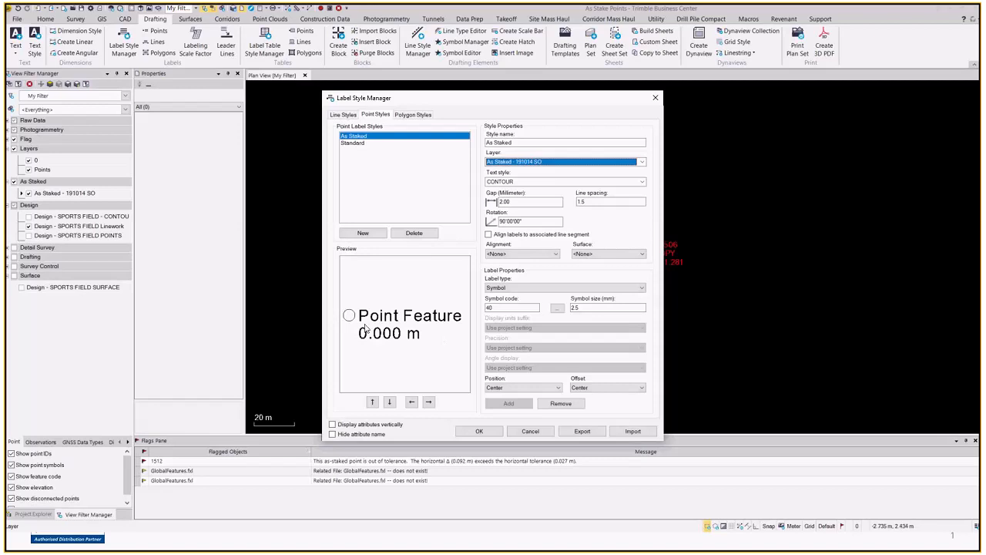
left_click(477, 431)
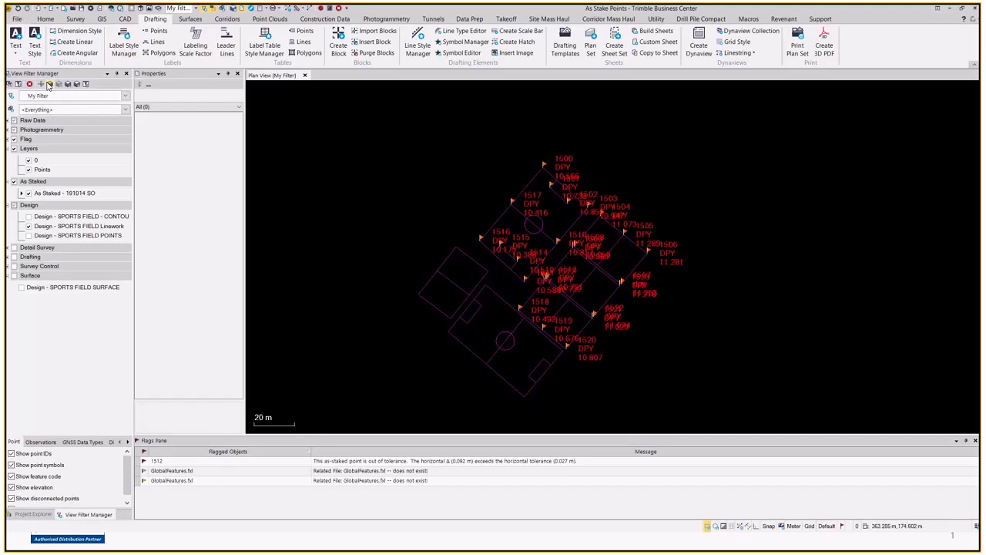
Isolate the As Staked - 191014 SO layer in plan and window-select points 1500 to 1504, 1508 and 1515 to 1517.
left_click(66, 193)
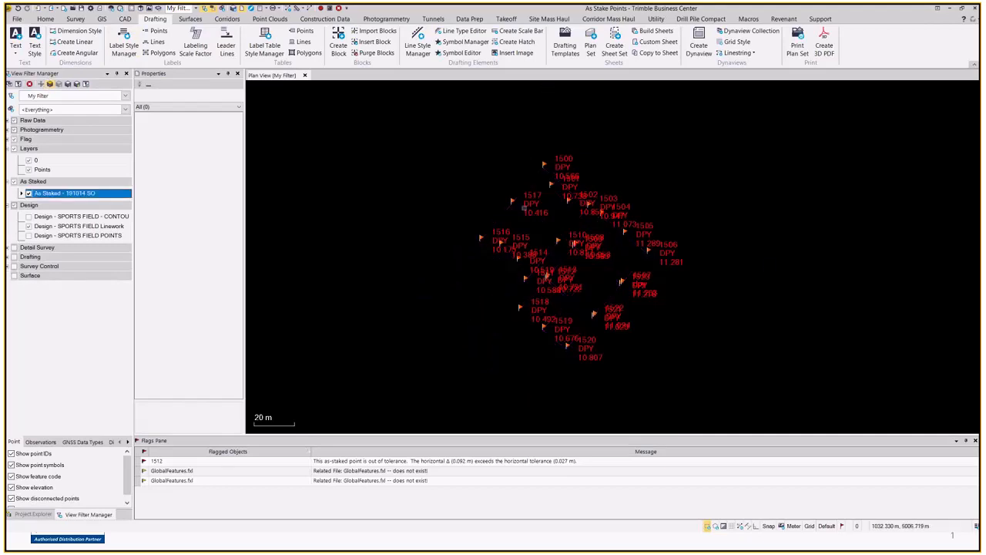
scroll(552, 150, "up", 2)
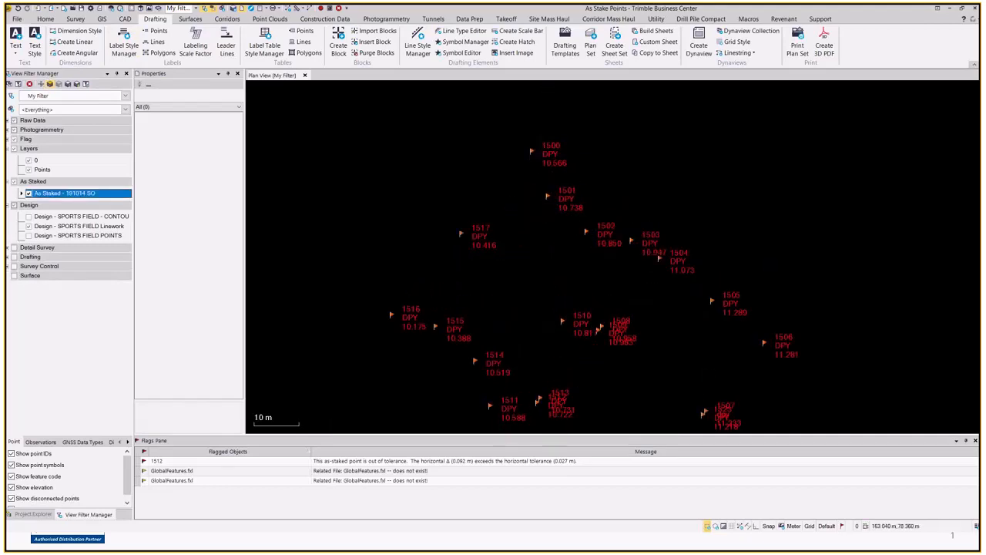
left_click_drag(325, 103, 702, 324)
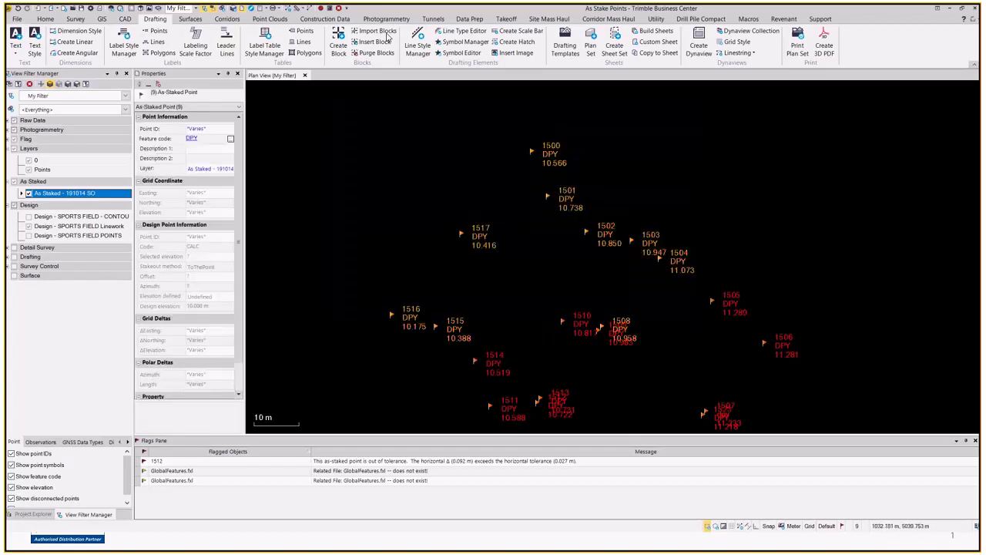
Label the selected points using the As Staked point label style on layer As Staked - 191014 SO.
left_click(158, 31)
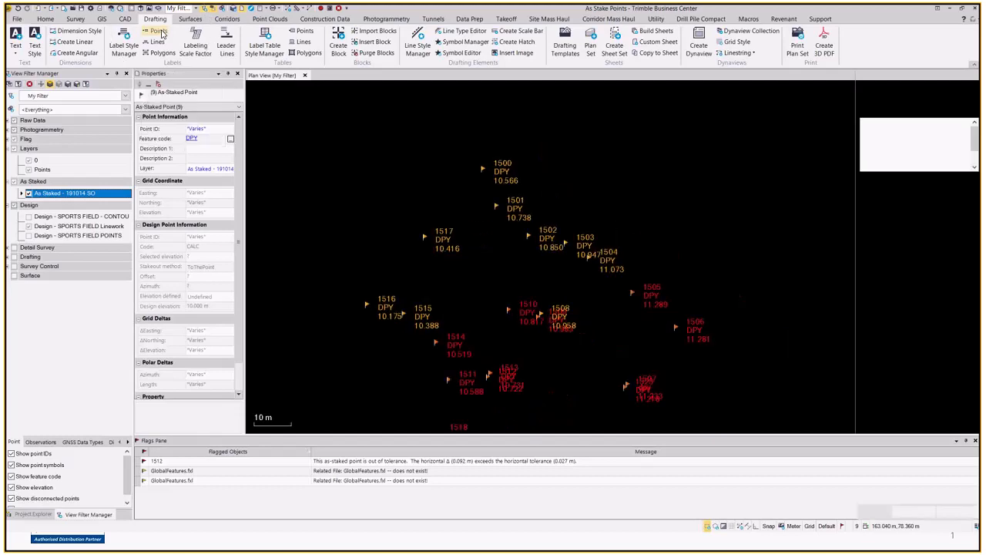
left_click(925, 107)
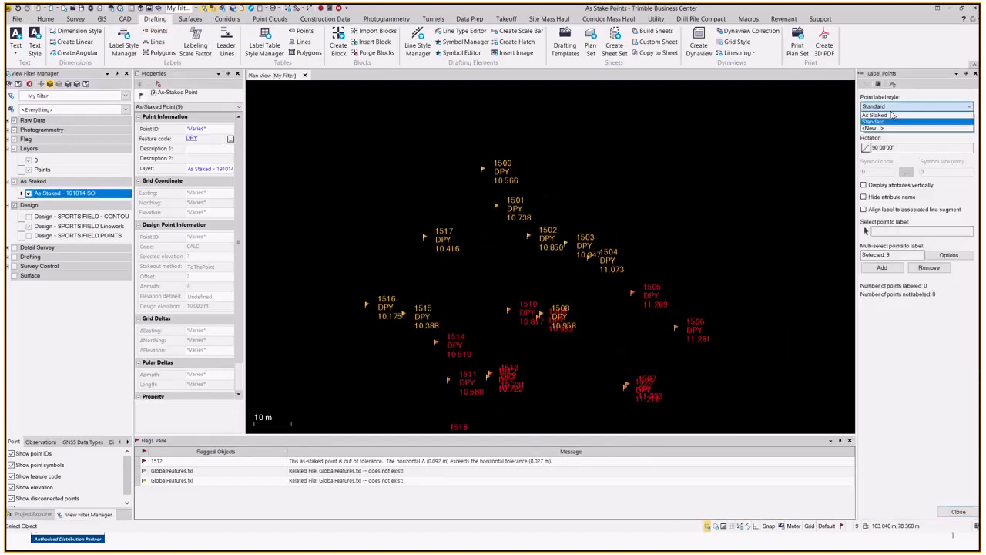
left_click(881, 129)
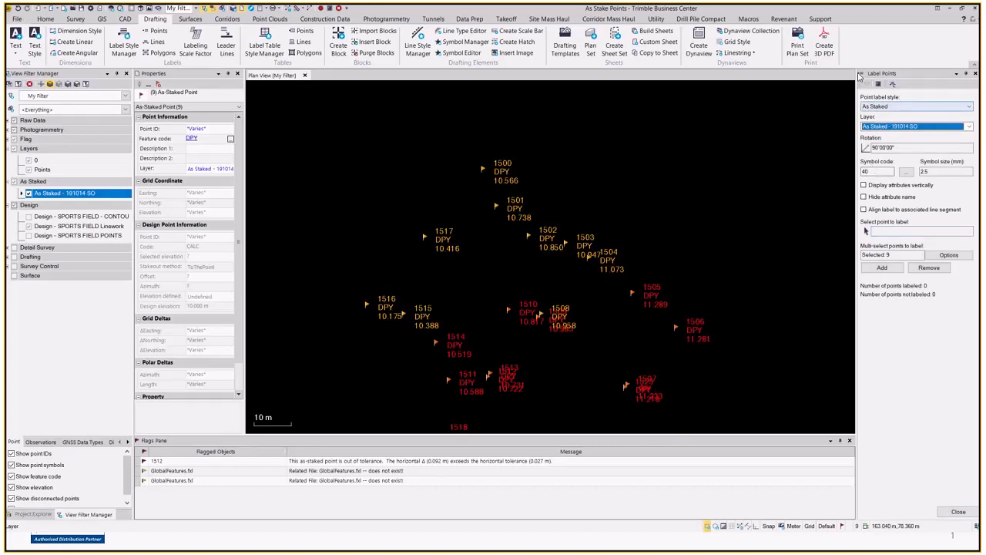
left_click(913, 107)
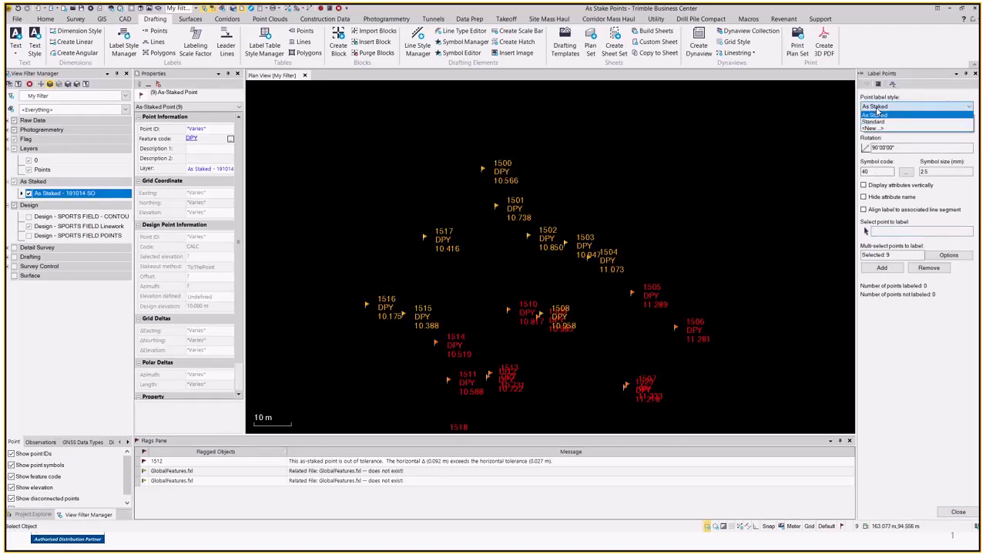
left_click(882, 115)
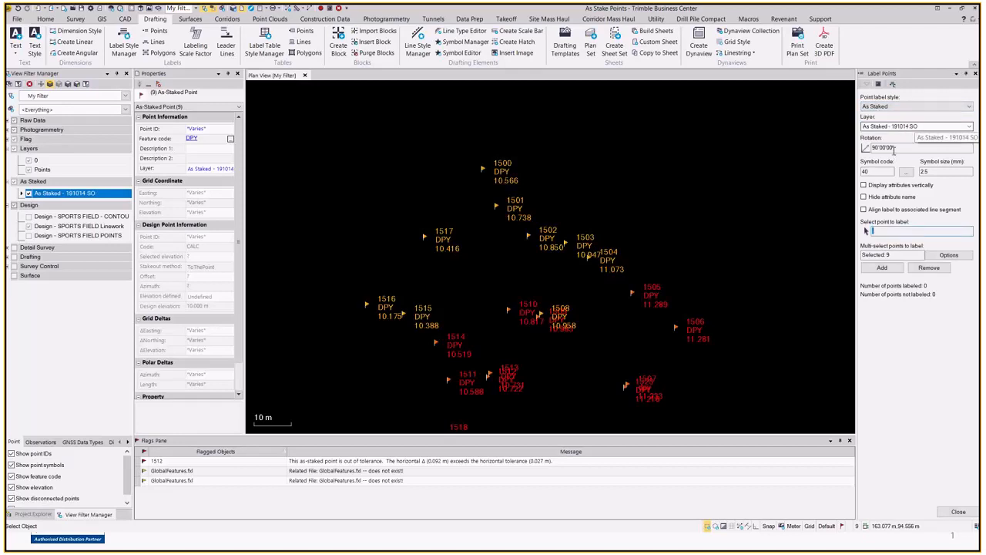
left_click(882, 267)
Examine the new symbol, code and elevation labels at different scales and compare them with the unlabelled as-staked points.
scroll(494, 188, "up", 3)
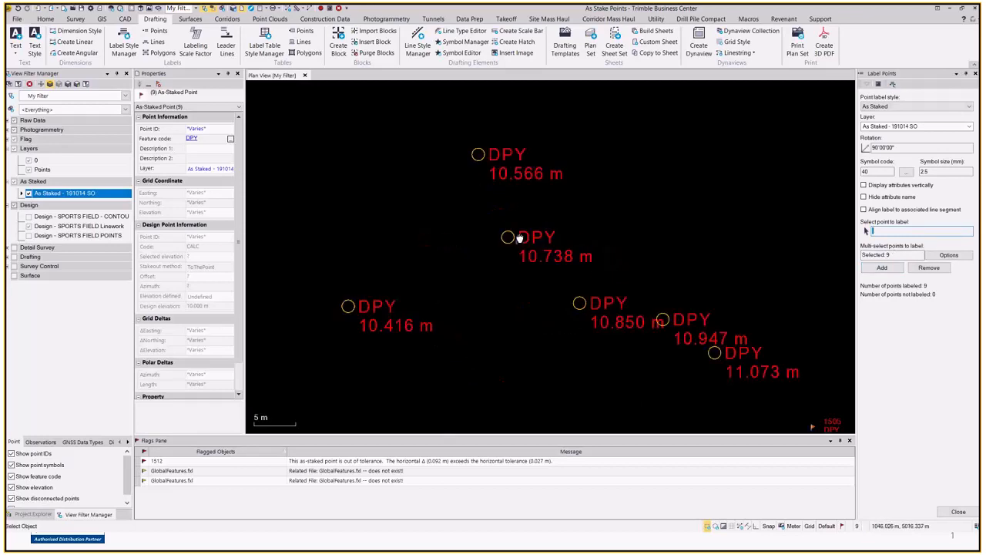
middle_click_drag(520, 239, 488, 127)
scroll(581, 293, "down", 2)
scroll(559, 365, "up", 3)
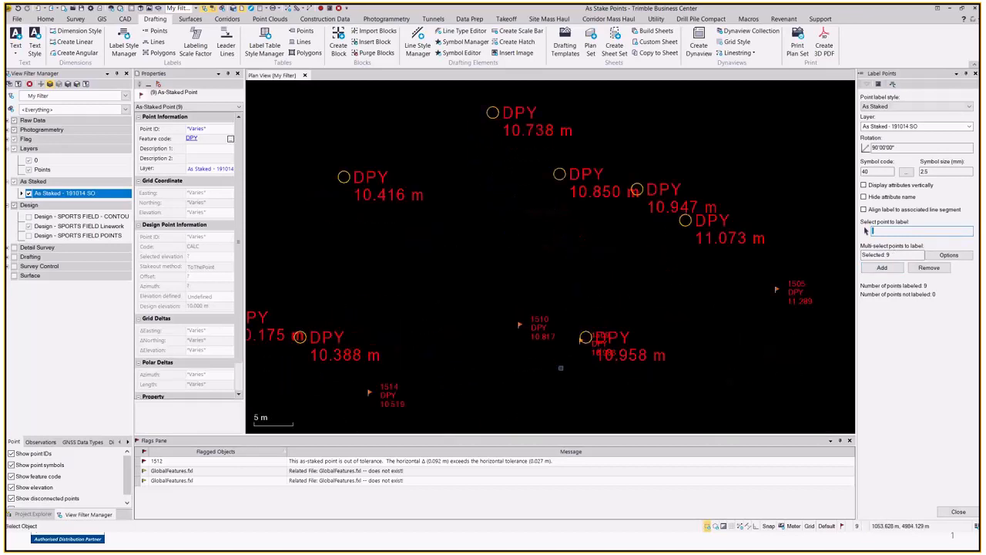
scroll(566, 231, "down", 2)
middle_click_drag(560, 216, 707, 409)
scroll(646, 257, "down", 2)
middle_click_drag(646, 257, 612, 231)
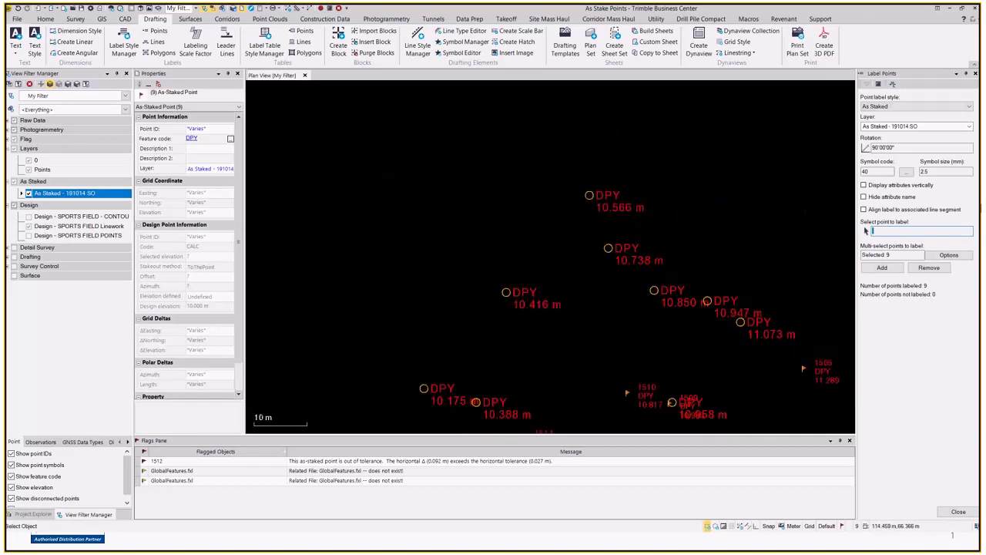
scroll(561, 306, "down", 2)
middle_click_drag(561, 306, 573, 247)
scroll(570, 229, "up", 2)
scroll(570, 229, "down", 2)
scroll(554, 222, "up", 2)
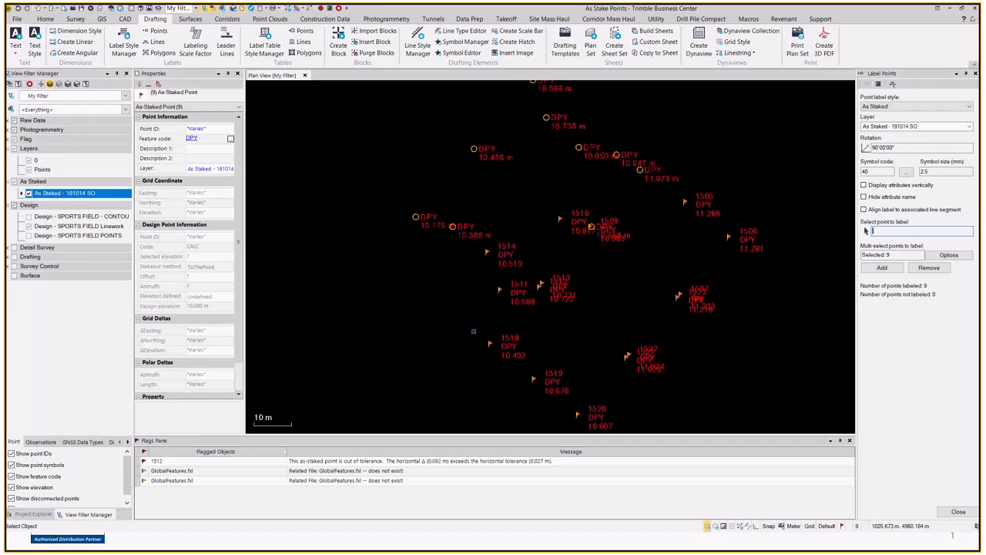
scroll(473, 331, "up", 3)
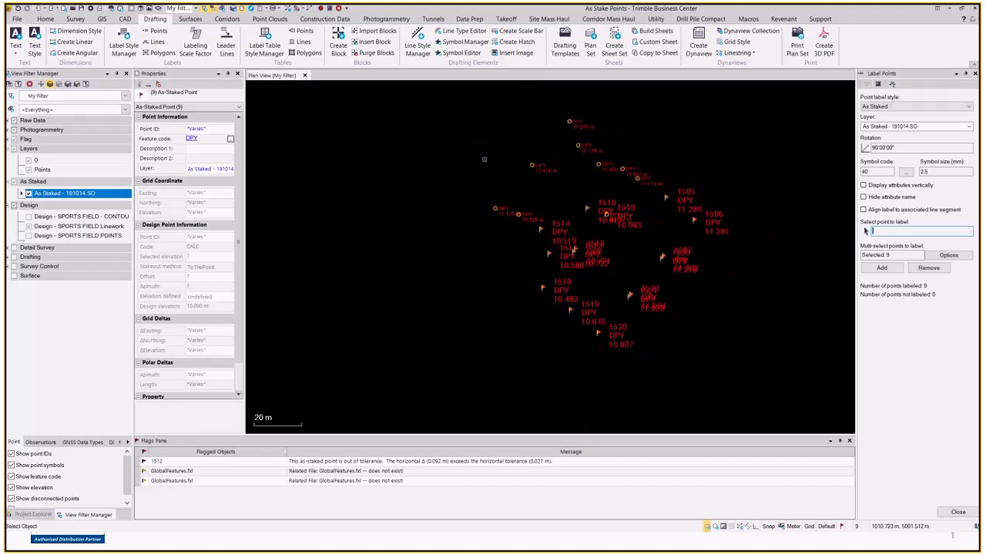
middle_click_drag(555, 138, 550, 176)
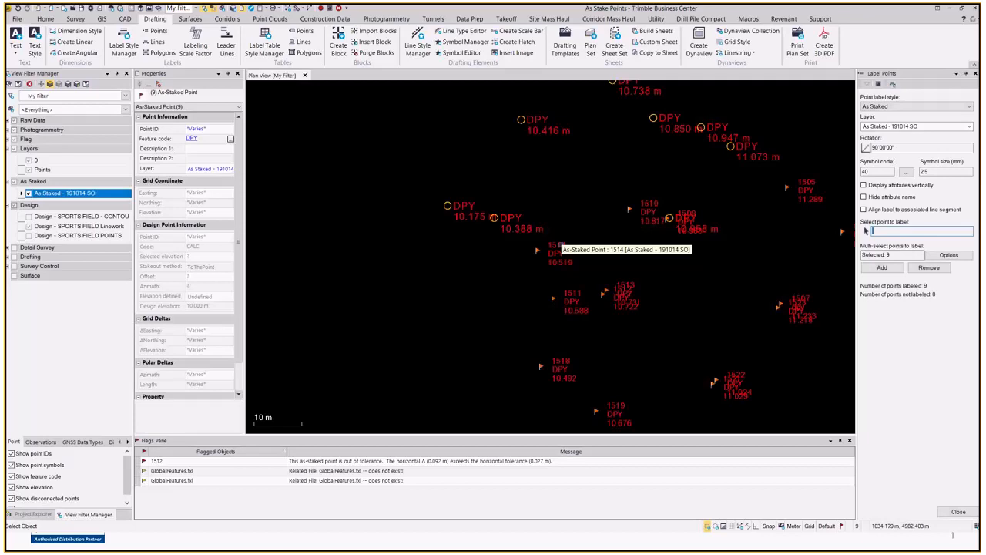
scroll(554, 247, "down", 3)
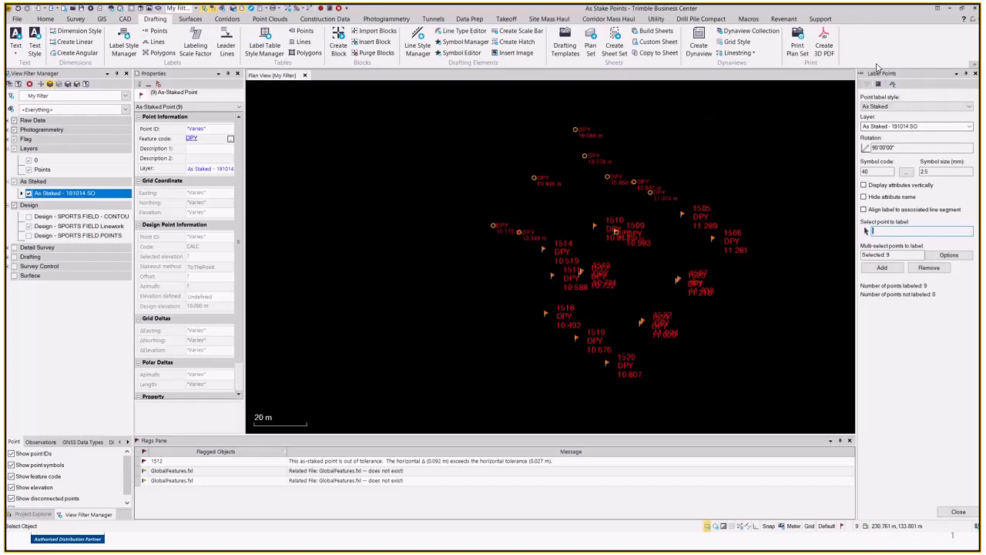
Label as-staked points 1514, 1510, 1511, 1512 and 1513 individually with the As Staked style.
scroll(537, 228, "up", 2)
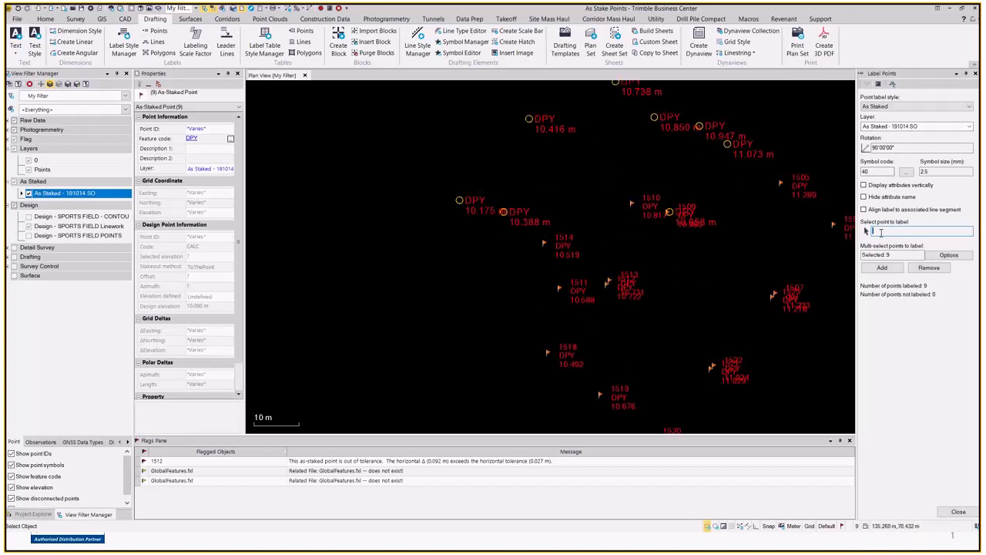
left_click(550, 243)
left_click(631, 200)
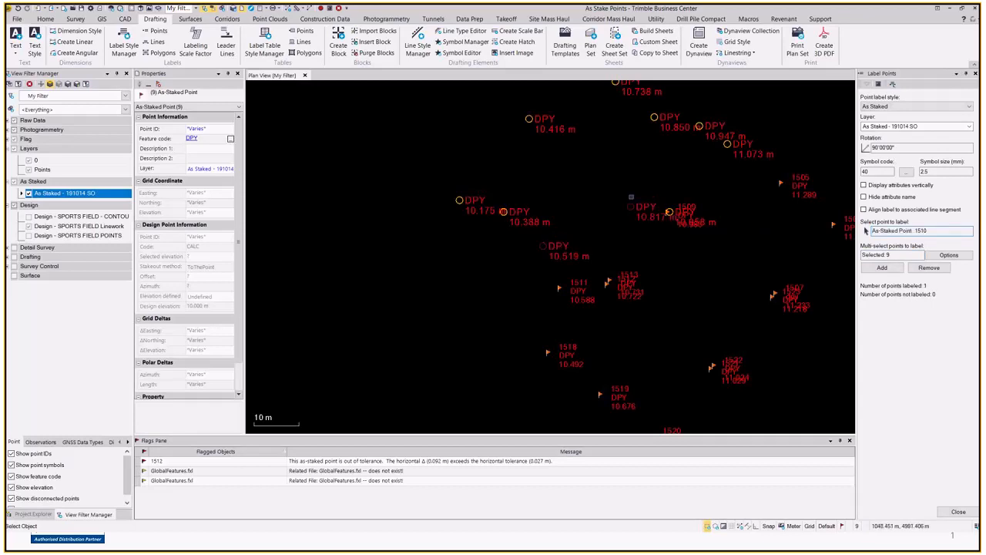
left_click(559, 288)
left_click(606, 285)
left_click(607, 284)
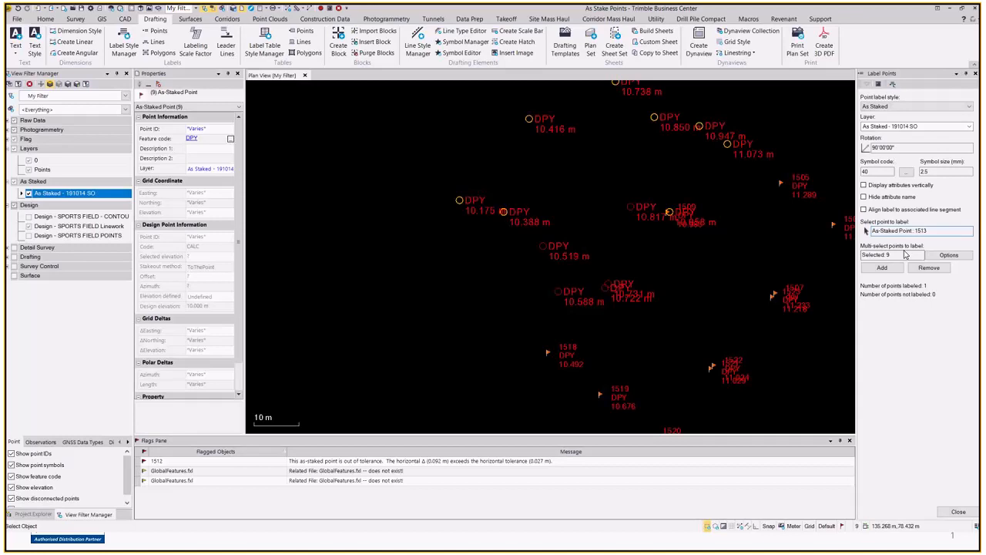
Label all the as-staked points in plan together with the As Staked style and clear the selection.
scroll(751, 268, "down", 2)
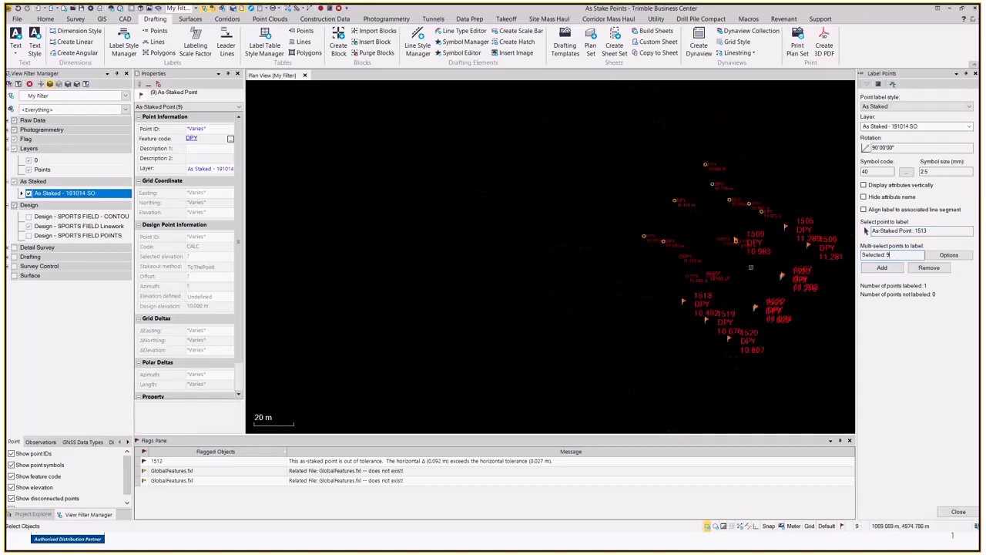
scroll(563, 148, "down", 2)
middle_click_drag(563, 148, 468, 131)
left_click_drag(443, 117, 687, 313)
left_click(881, 268)
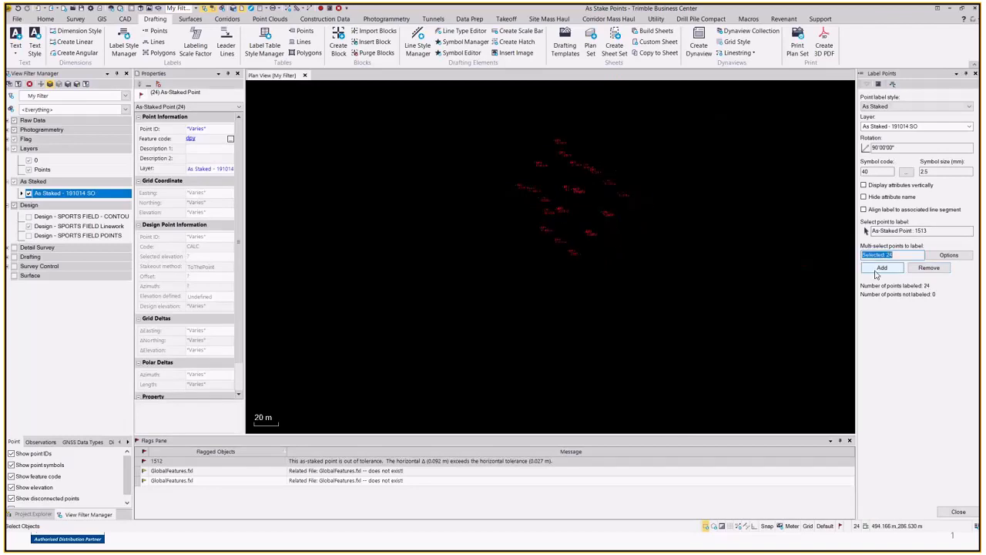
scroll(571, 230, "up", 4)
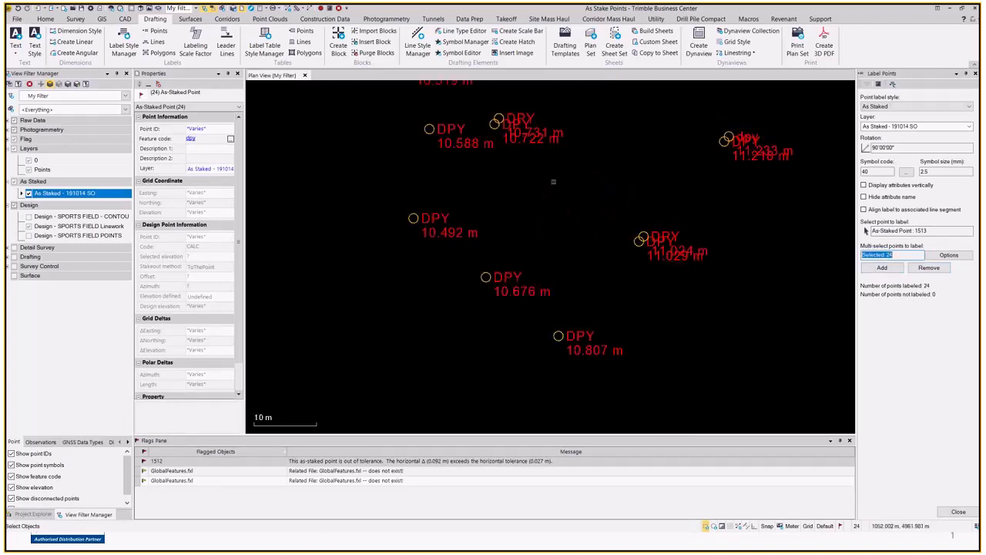
left_click(599, 177)
middle_click_drag(632, 185, 601, 265)
middle_click_drag(482, 369, 552, 392)
middle_click_drag(397, 123, 393, 228)
scroll(626, 191, "down", 3)
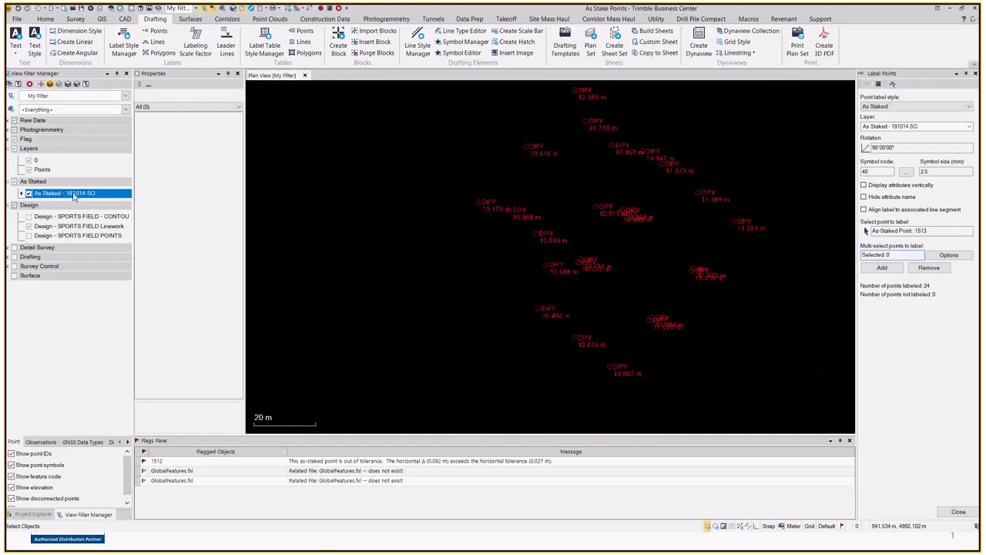
Check the as-staked point labels against the design linework and close the point labelling command.
scroll(560, 219, "up", 2)
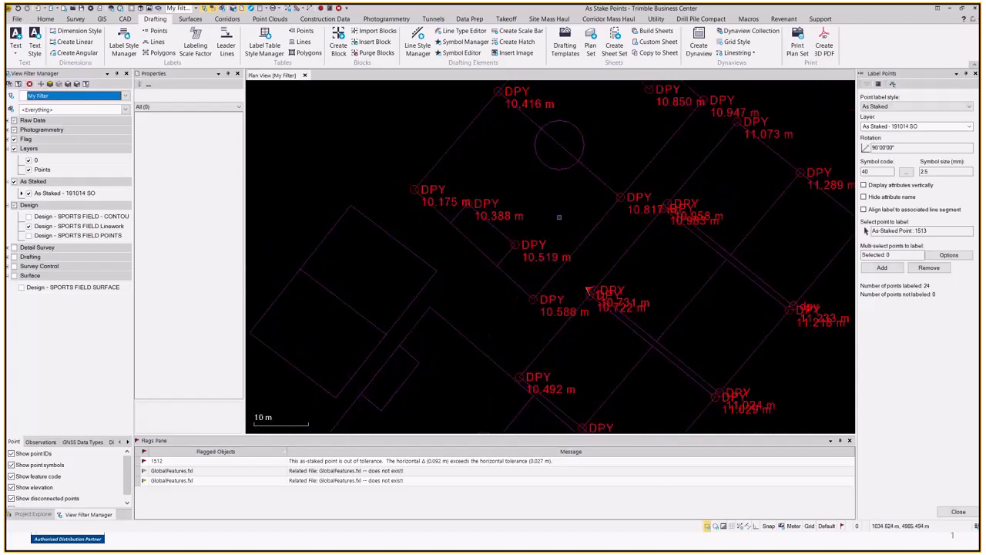
middle_click_drag(595, 233, 485, 308)
scroll(434, 219, "down", 2)
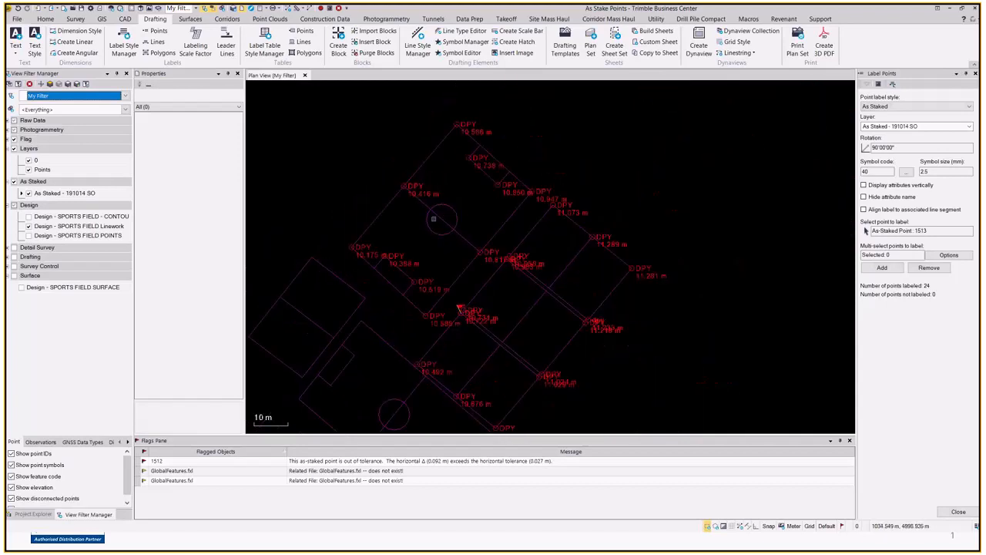
scroll(433, 219, "down", 1)
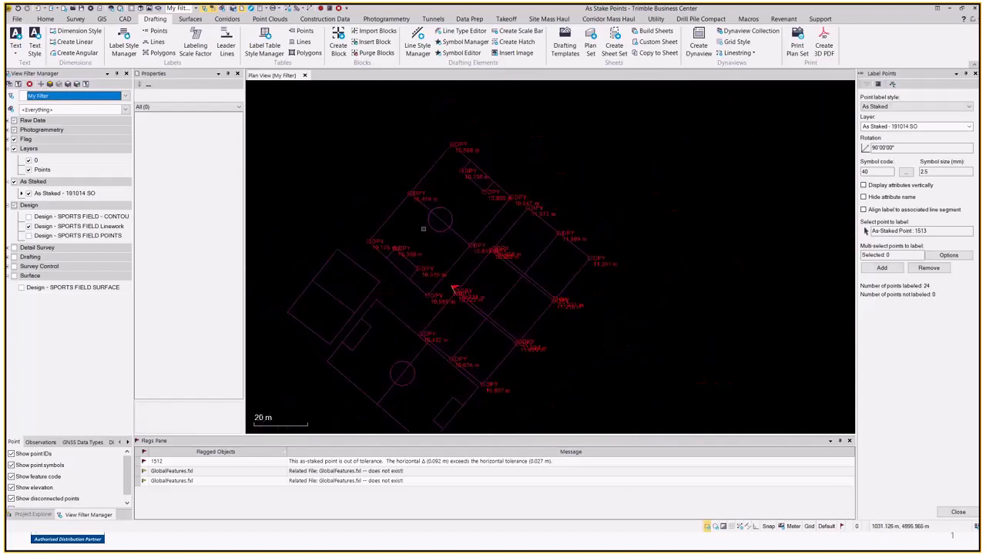
left_click(974, 73)
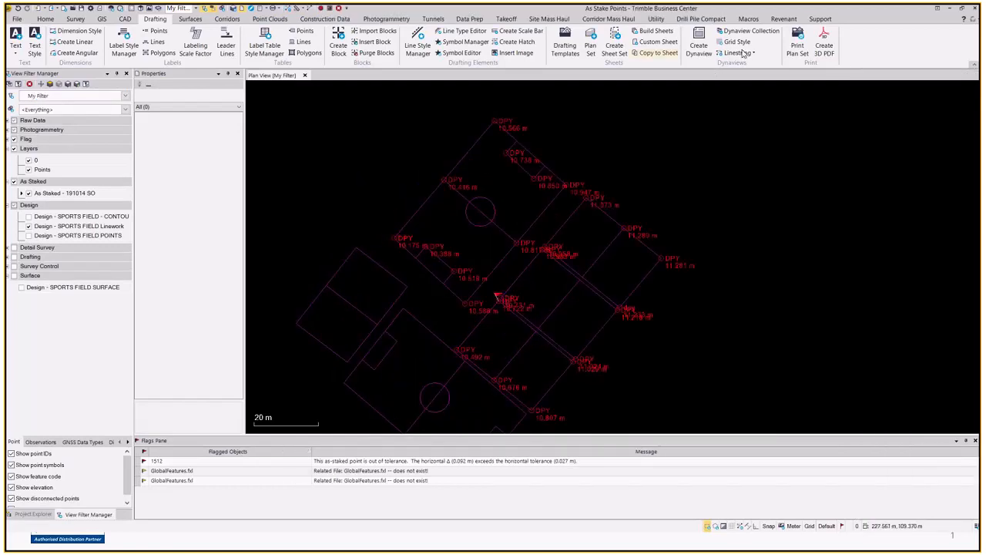
Set the Plan View plot scale to 200 in the project settings.
left_click(90, 8)
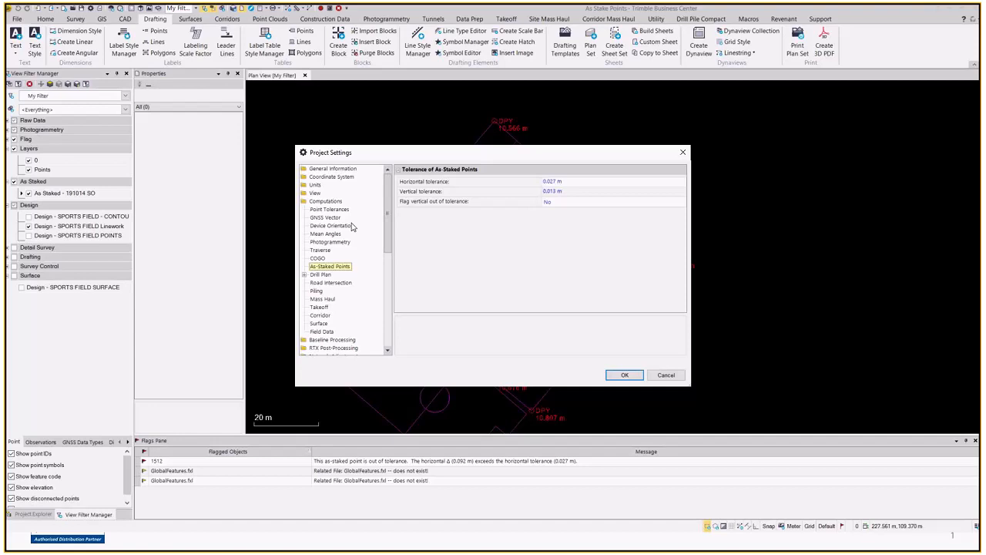
left_click(318, 194)
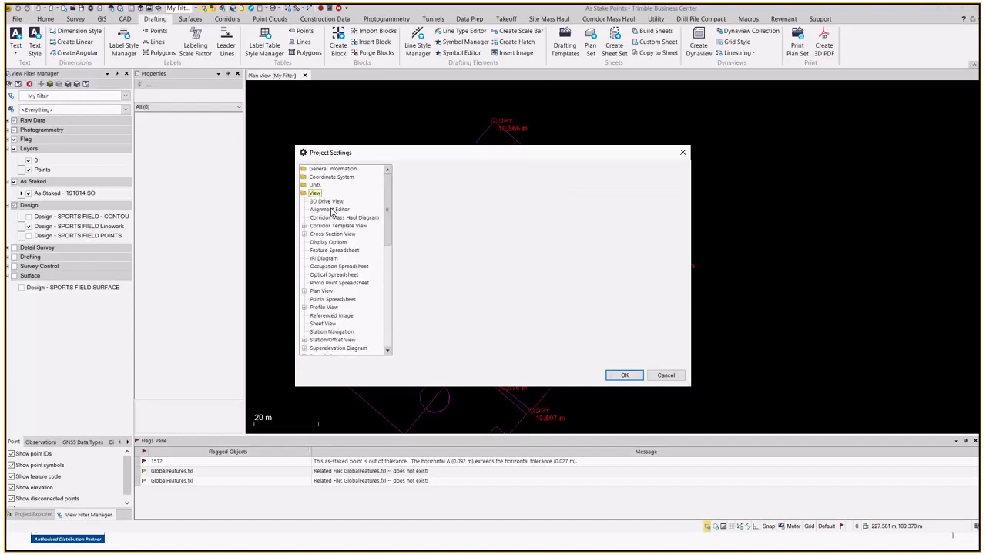
left_click(324, 284)
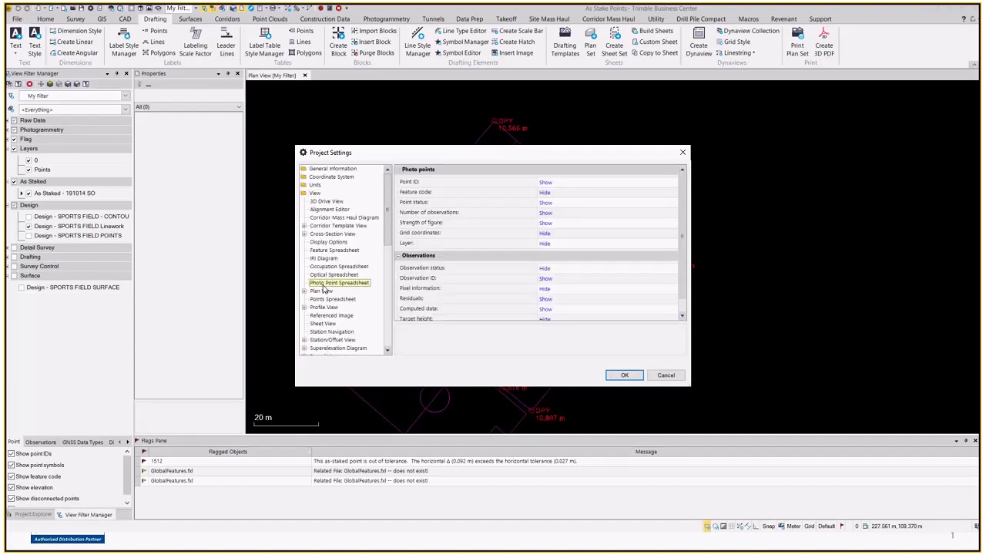
left_click(322, 291)
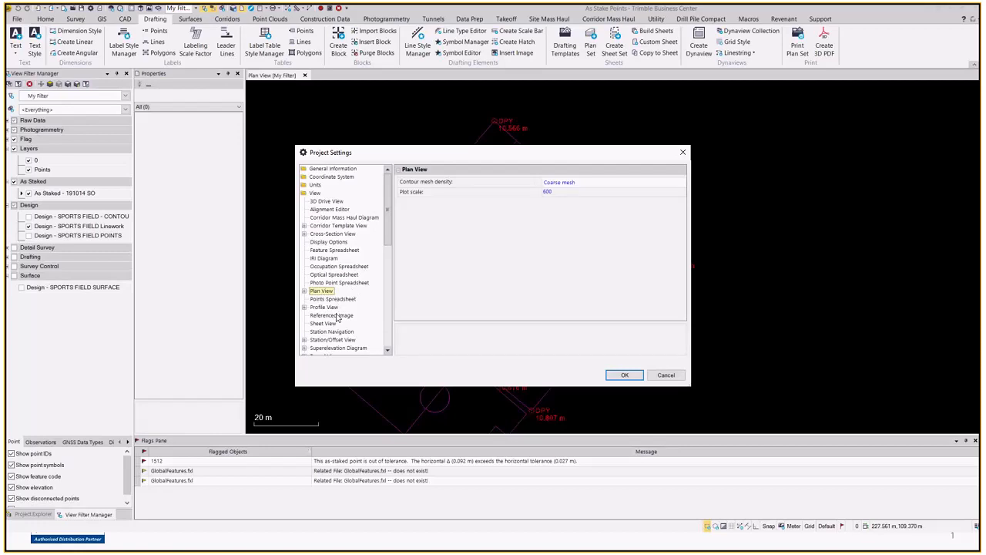
left_click(333, 233)
left_click(527, 183)
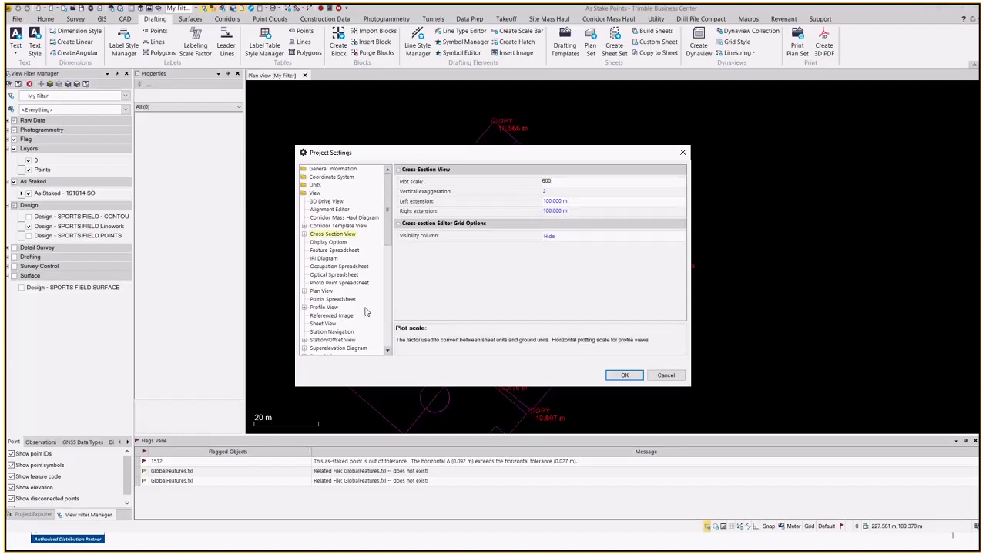
left_click(329, 291)
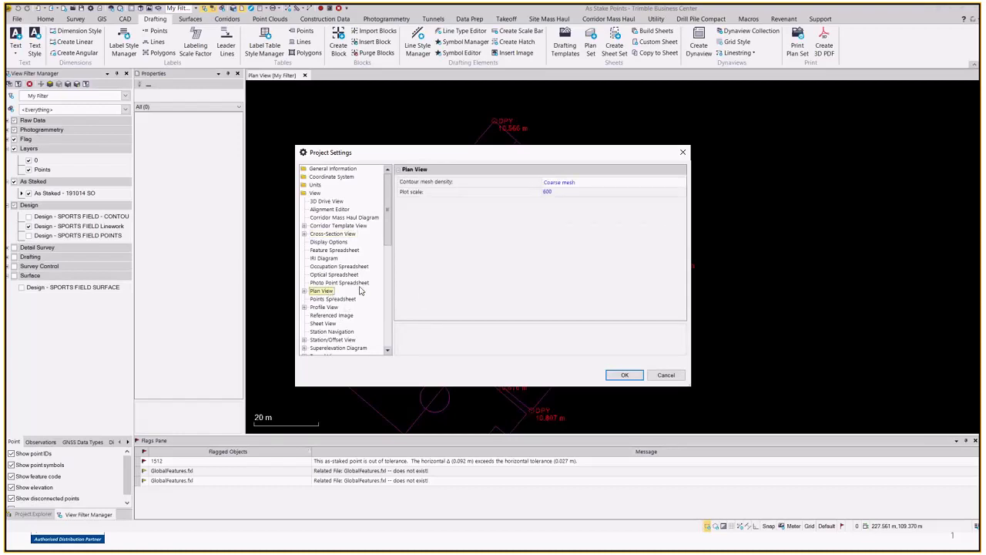
left_click(500, 192)
type("200")
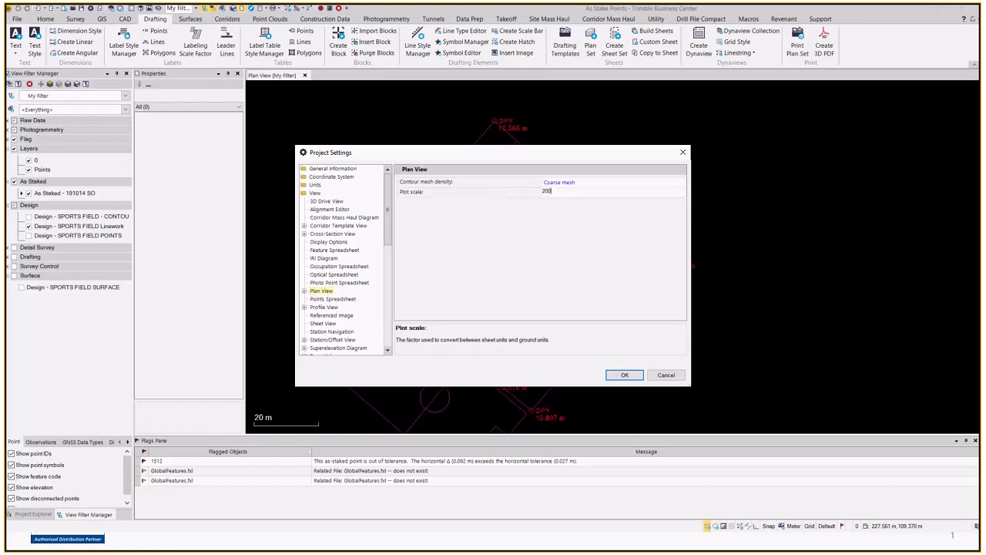
left_click(625, 376)
Examine the size and overlap of the as-staked labels across the sports field at the new plot scale.
scroll(502, 300, "up", 5)
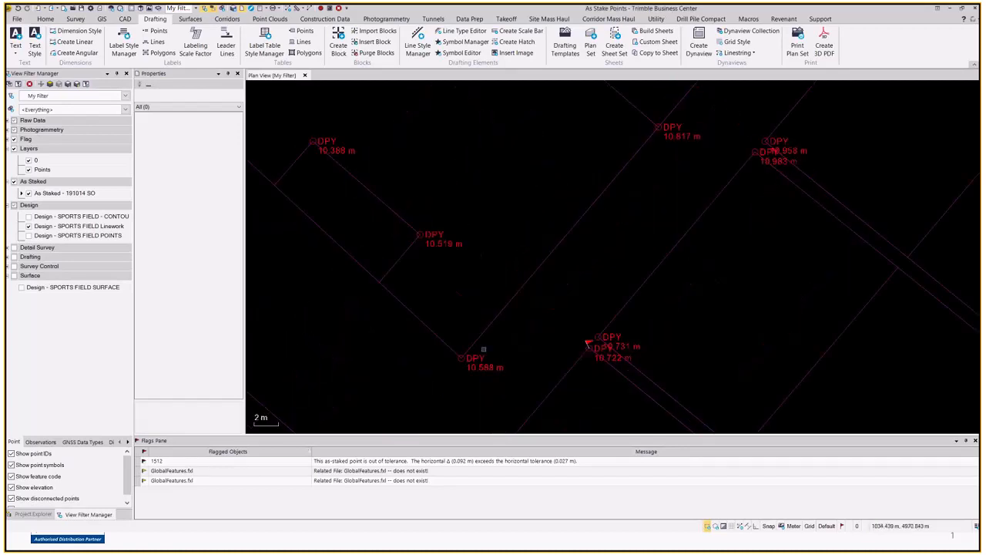
middle_click_drag(443, 290, 522, 334)
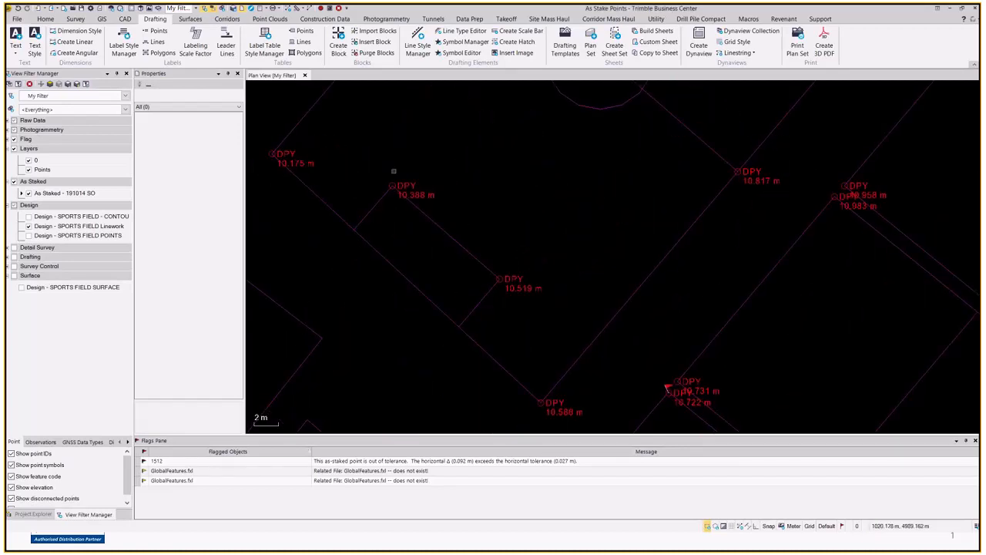
scroll(393, 171, "up", 3)
scroll(587, 254, "down", 6)
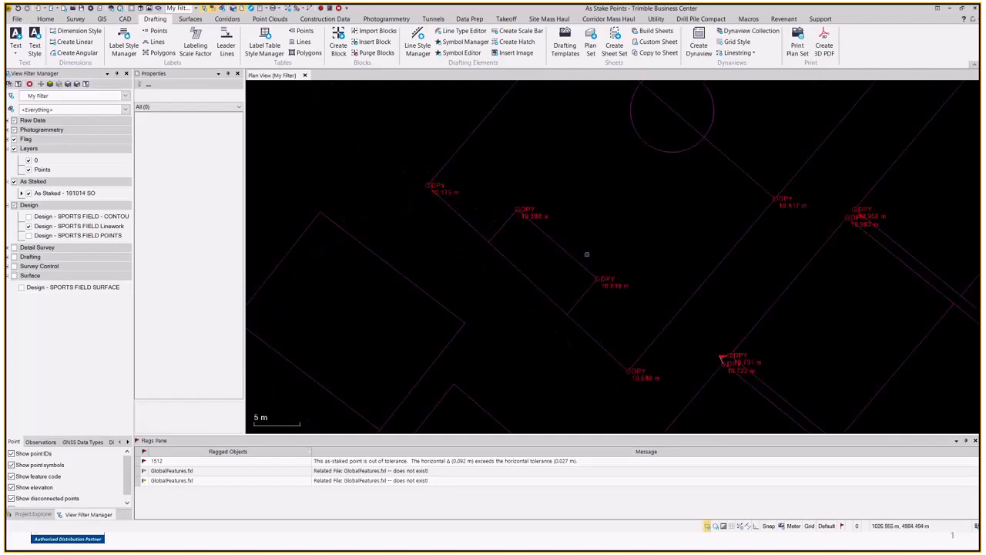
middle_click_drag(677, 343, 544, 254)
scroll(647, 280, "up", 3)
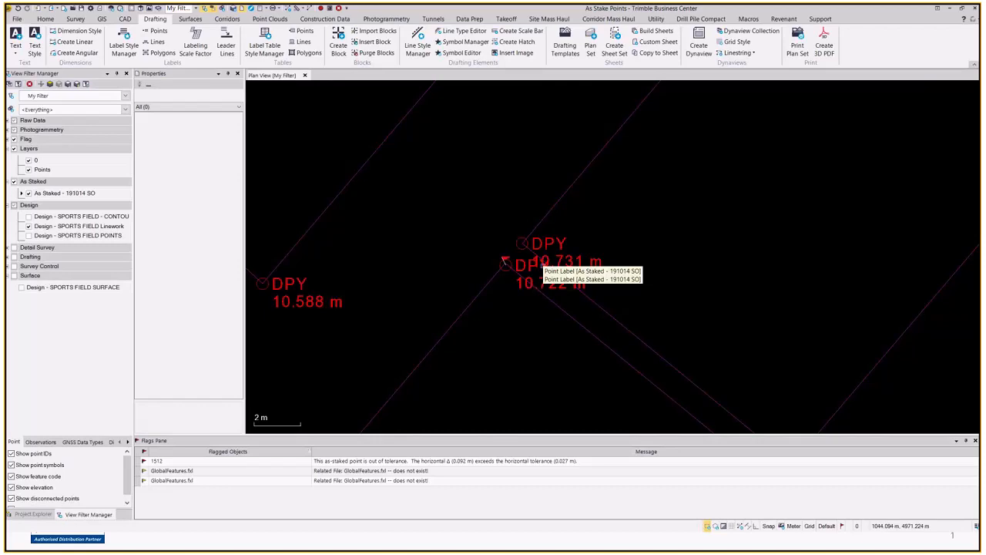
scroll(505, 260, "down", 5)
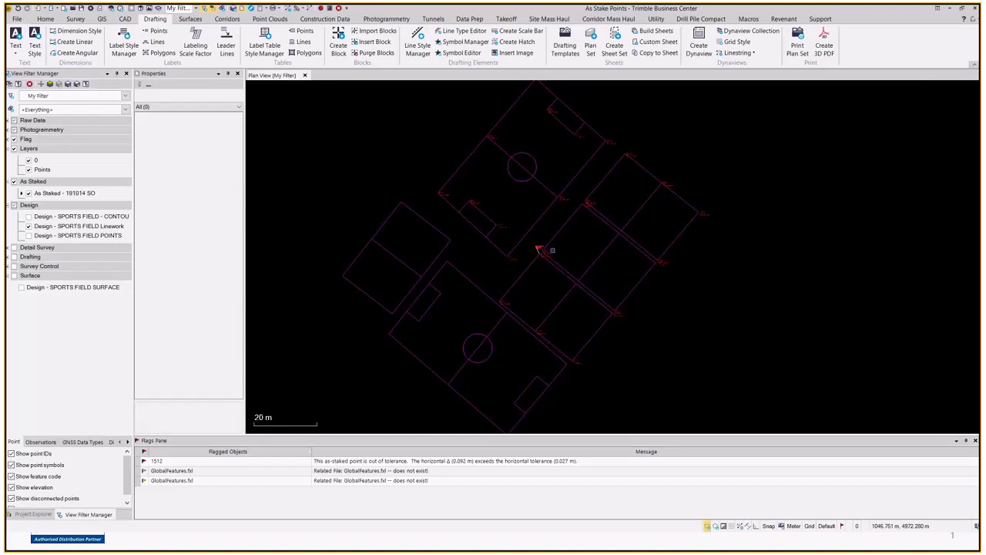
scroll(552, 249, "down", 2)
middle_click_drag(552, 249, 568, 287)
scroll(567, 288, "up", 2)
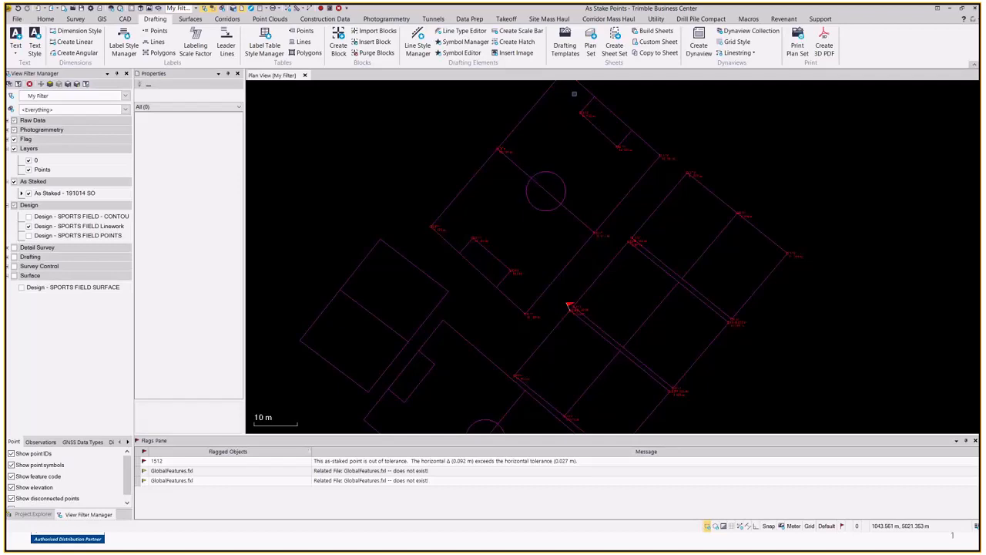
scroll(519, 188, "down", 3)
scroll(523, 193, "up", 1)
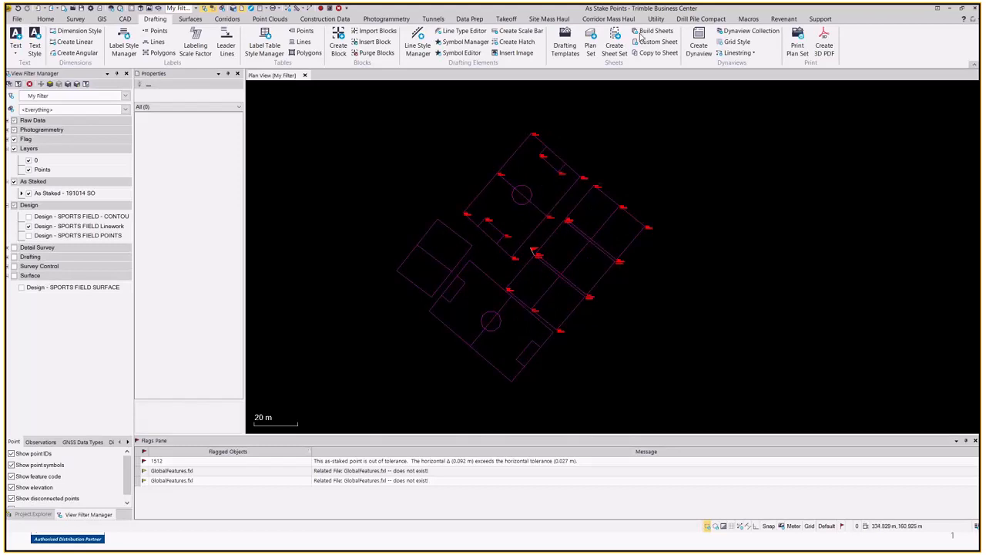
Import the drafting template A1 Planset (Landscape) (ENG).vcl into the project.
left_click(564, 44)
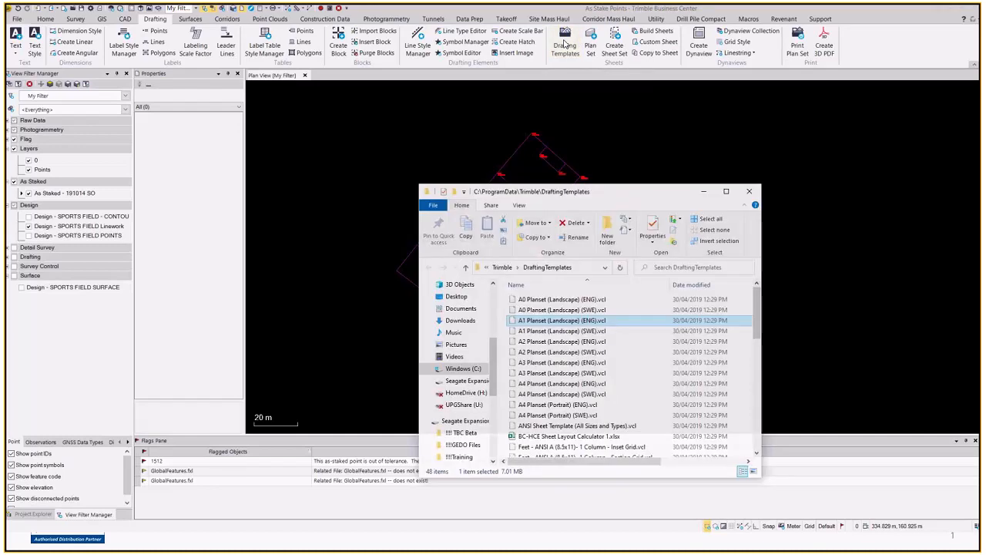
left_click(530, 316)
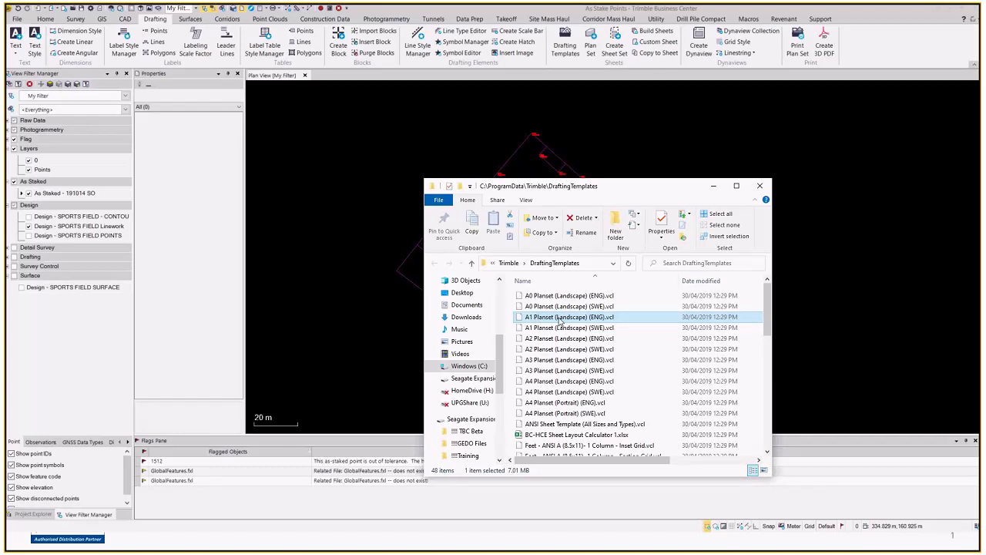
left_click_drag(560, 322, 370, 221)
Open the A1 Plan and Profile - Landscape (Table) sheet set from the A1 Planset (Landscape) plan set in a sheet view.
left_click(38, 515)
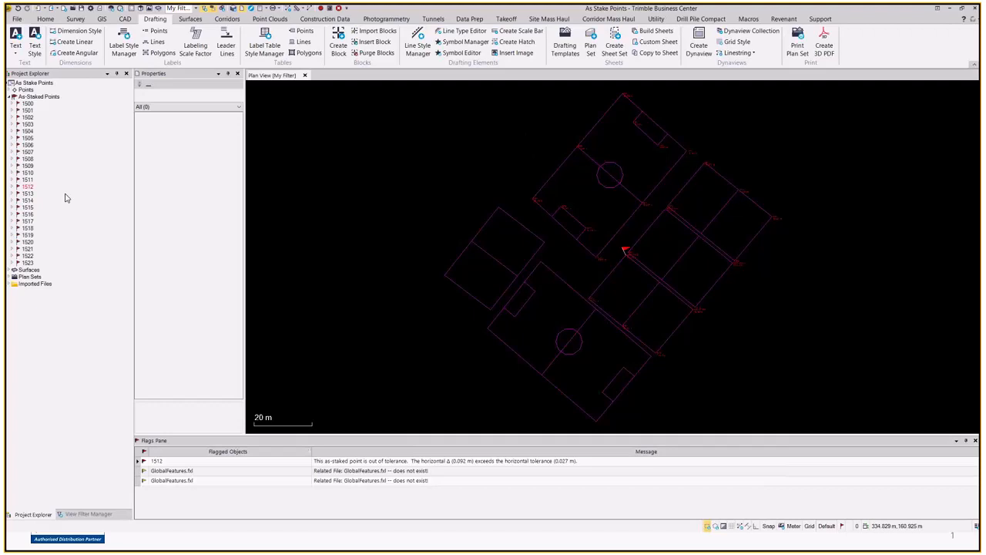
left_click(10, 96)
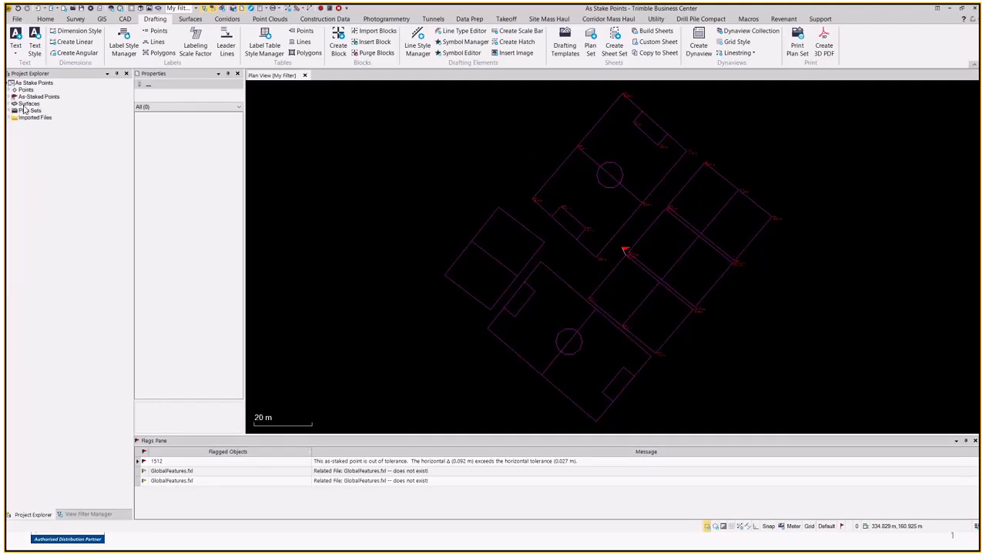
left_click(10, 111)
left_click(9, 111)
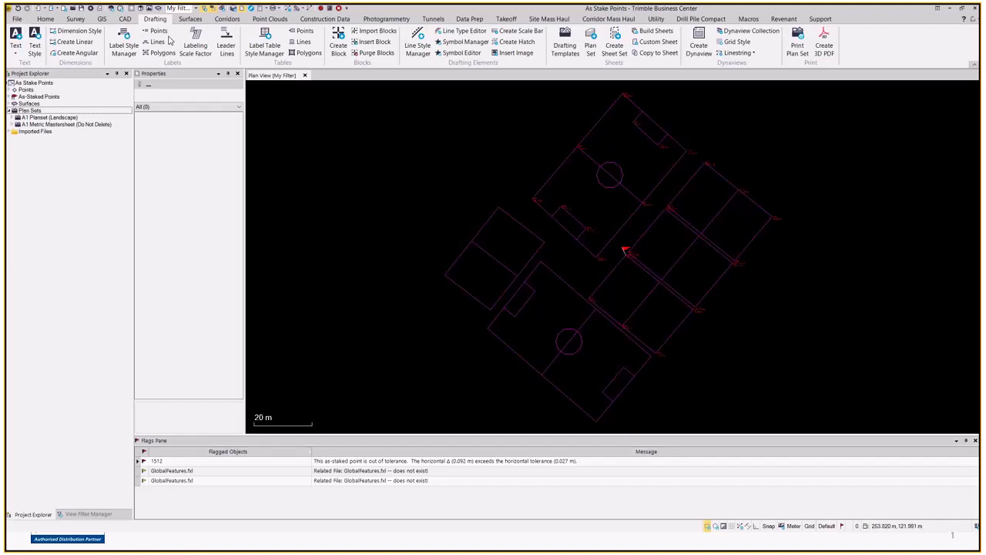
left_click(11, 118)
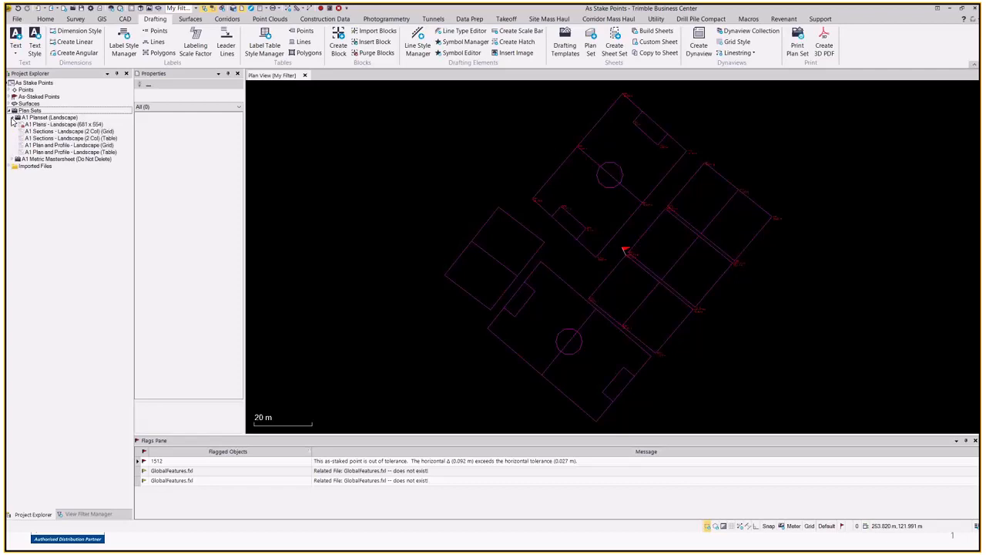
left_click(59, 153)
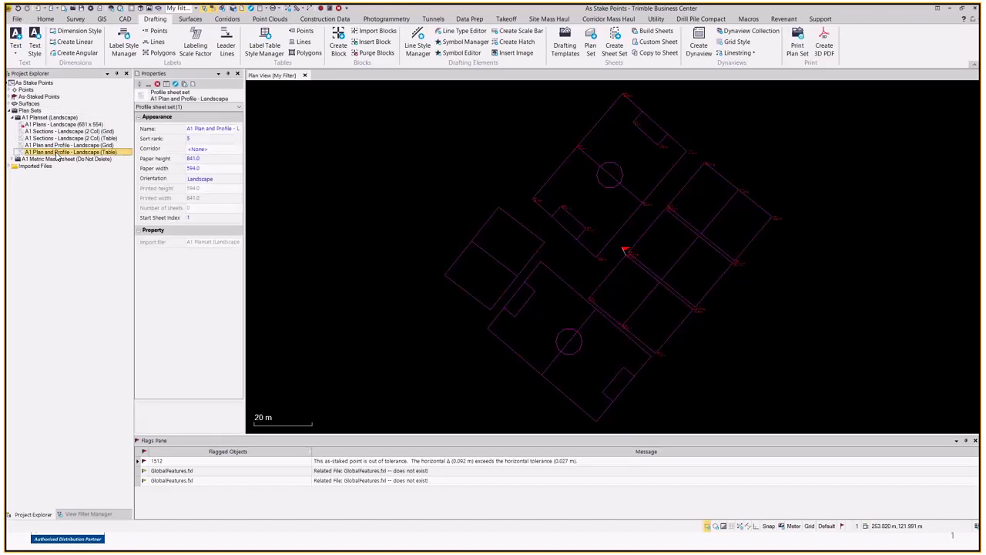
right_click(57, 154)
left_click(68, 171)
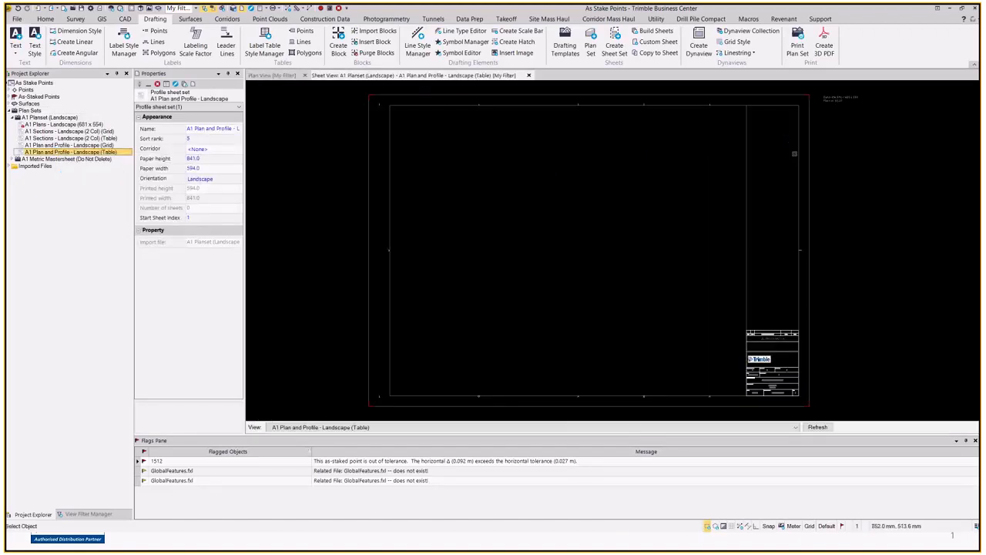
Inspect the sheet's title block, its QUANTITY MODEL text properties, and the Dynaview size and placement note outside the sheet border.
scroll(762, 372, "up", 4)
middle_click_drag(767, 362, 658, 251)
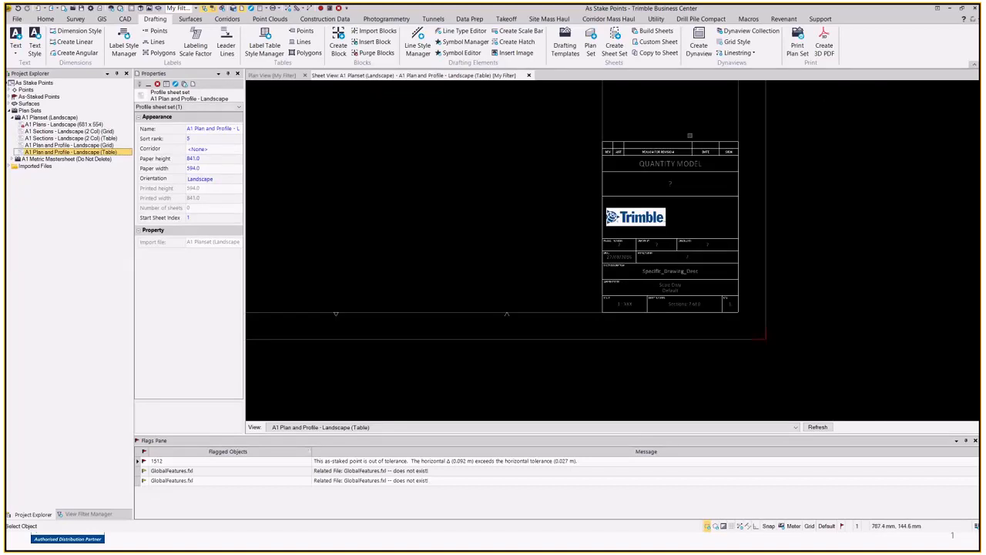
scroll(653, 169, "up", 4)
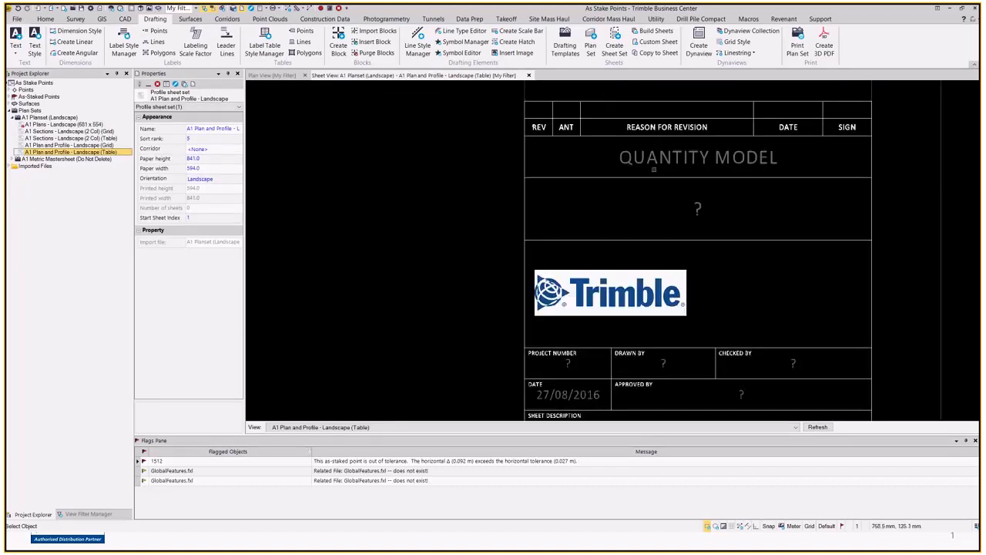
left_click(654, 156)
scroll(665, 344, "down", 1)
middle_click_drag(665, 344, 667, 239)
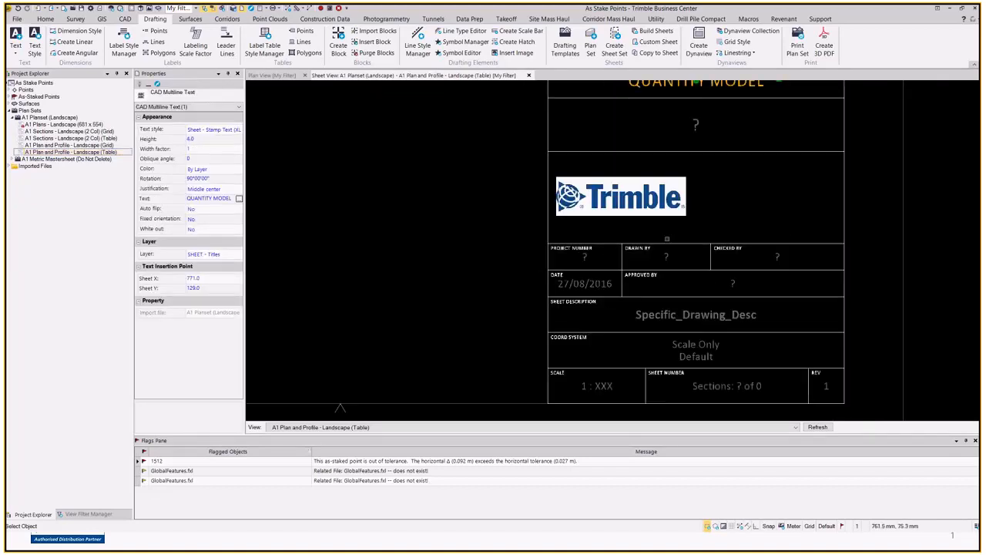
scroll(668, 239, "up", 2)
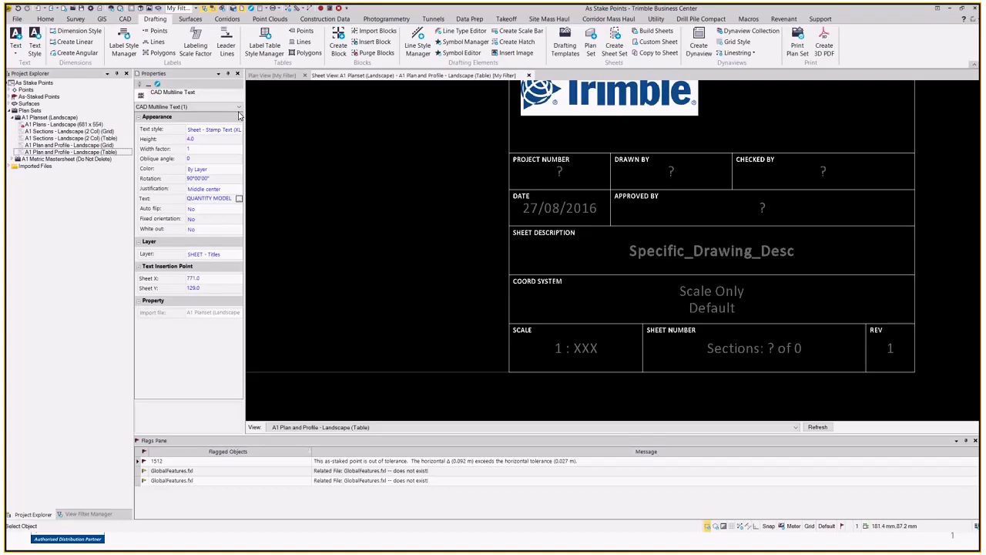
scroll(728, 229, "down", 3)
scroll(717, 250, "down", 4)
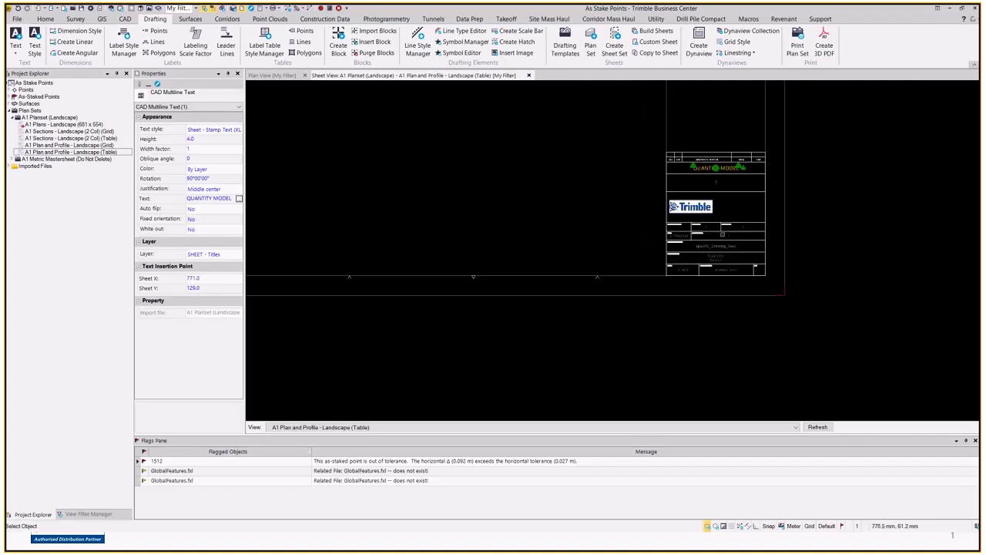
scroll(732, 174, "up", 6)
left_click(557, 210)
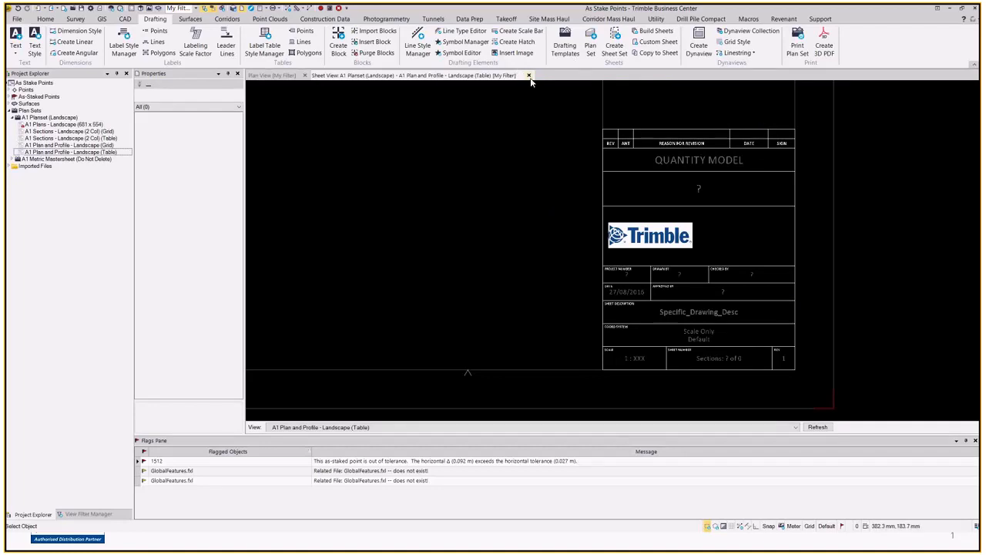
left_click(125, 19)
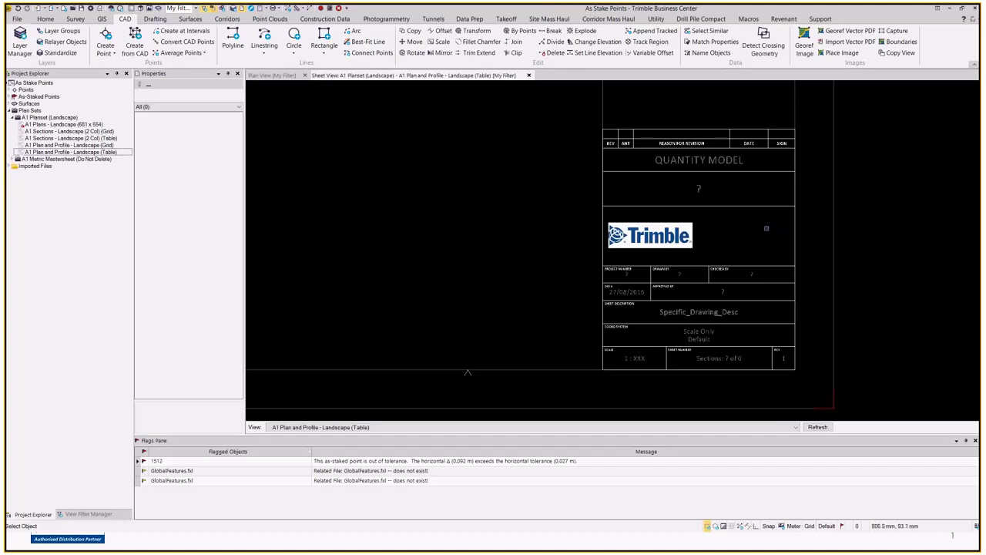
scroll(696, 389, "down", 3)
scroll(797, 108, "up", 4)
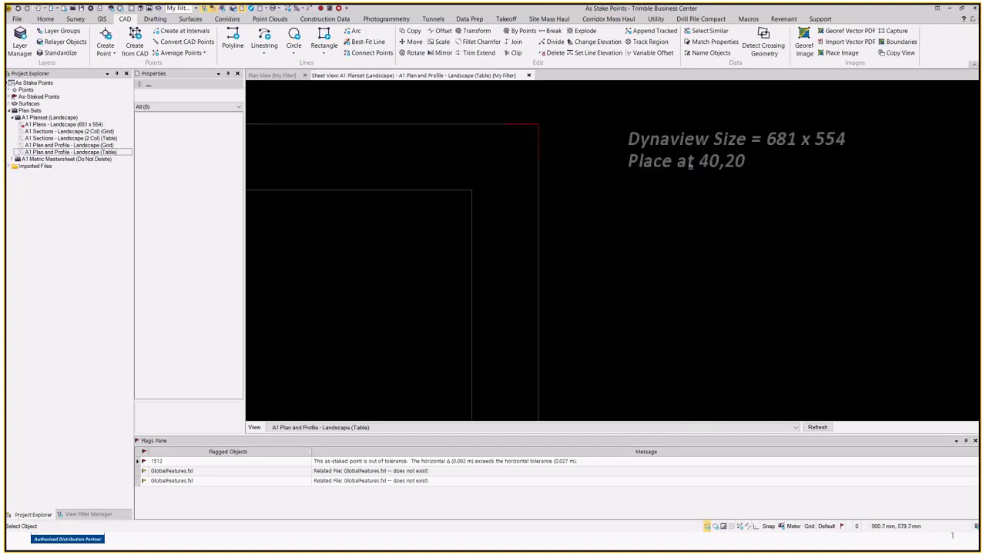
middle_click_drag(690, 164, 623, 194)
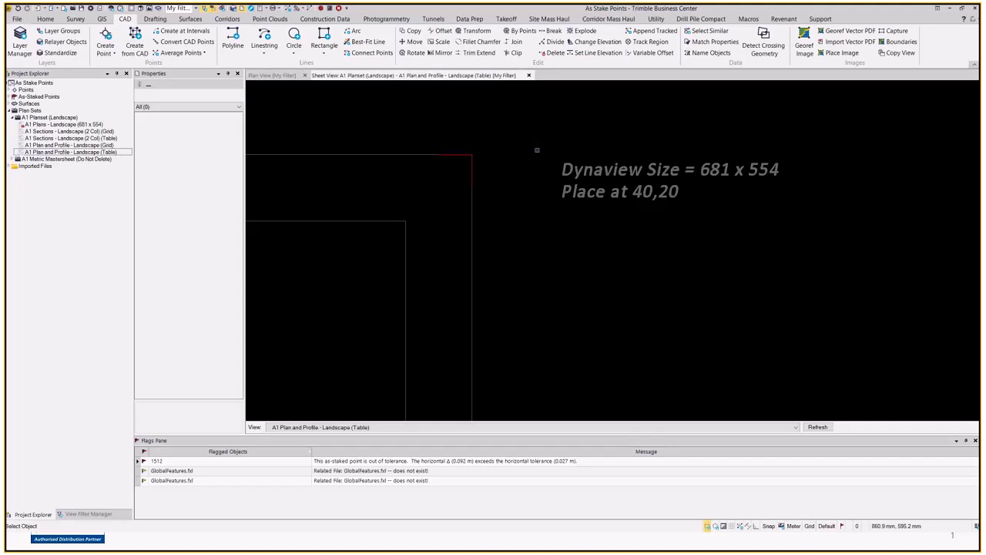
Close the sheet view of A1 Plan and Profile - Landscape (Table).
scroll(537, 149, "down", 5)
scroll(582, 157, "up", 5)
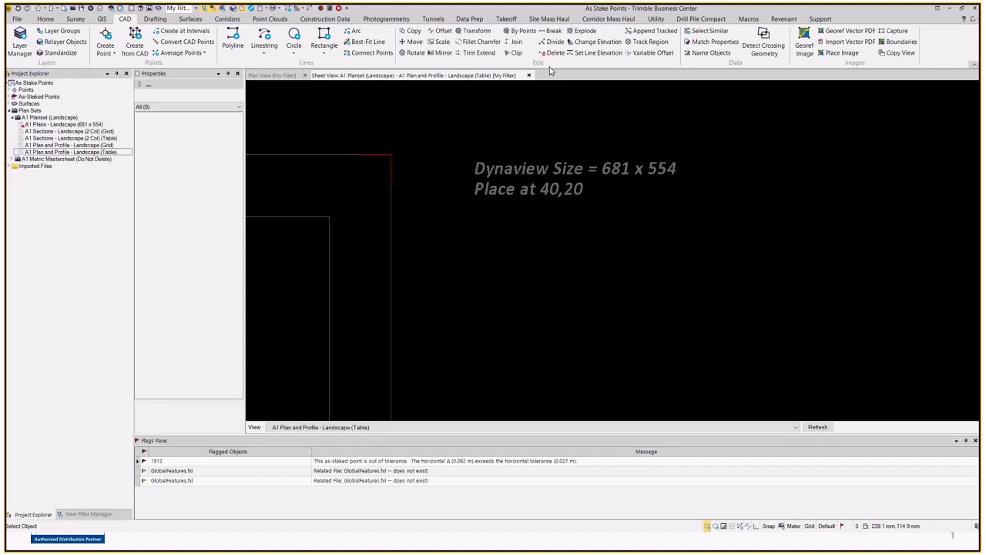
left_click(529, 75)
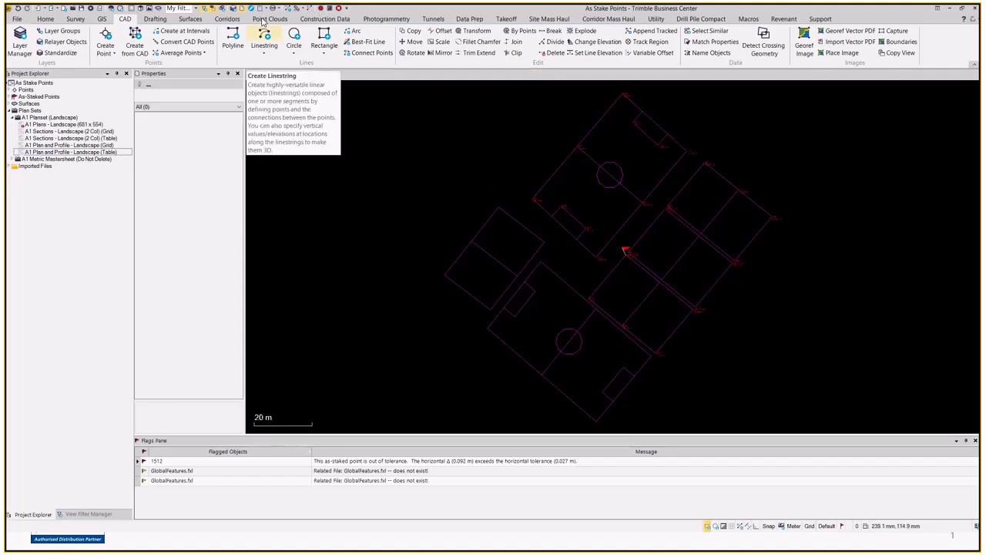
Start a dynaview collection named As Staked, 681 mm wide and 554 mm high on paper.
left_click(156, 19)
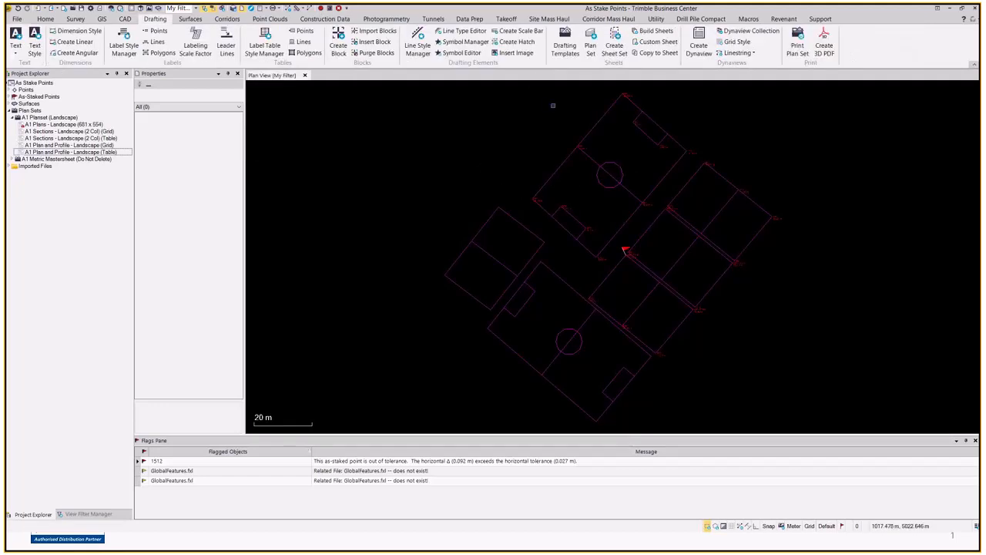
left_click(738, 30)
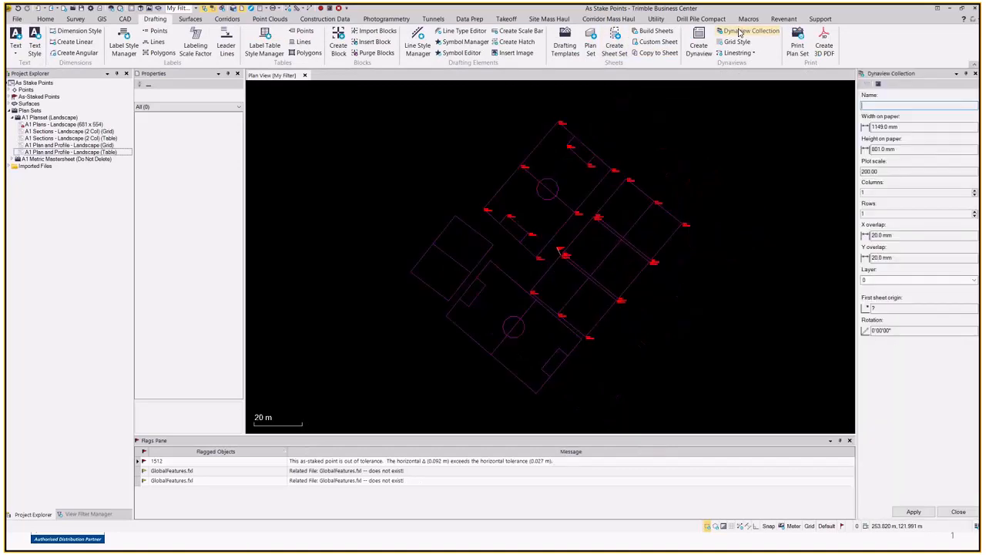
type("As Staked")
left_click(906, 126)
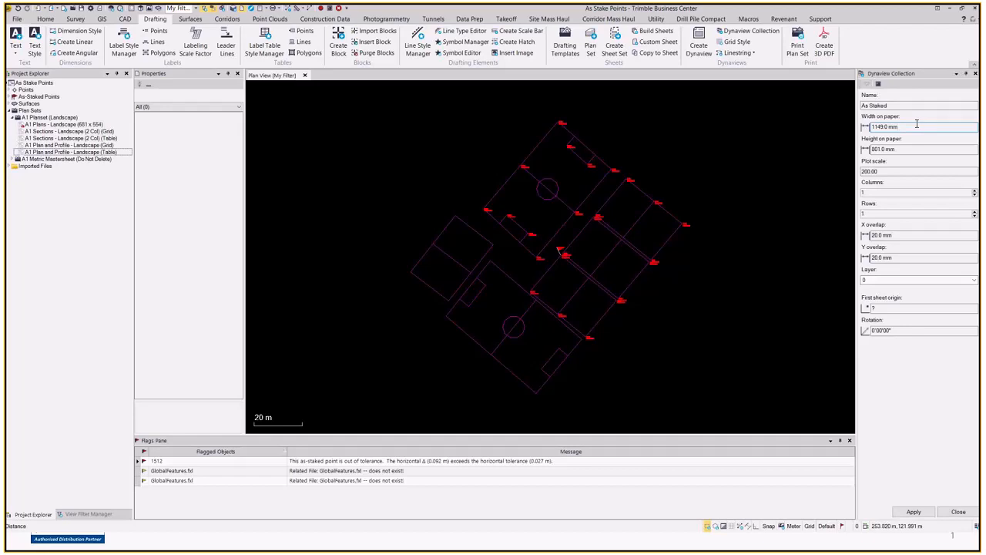
left_click_drag(917, 124, 864, 134)
type("681")
key("Tab")
type("554")
key("Tab")
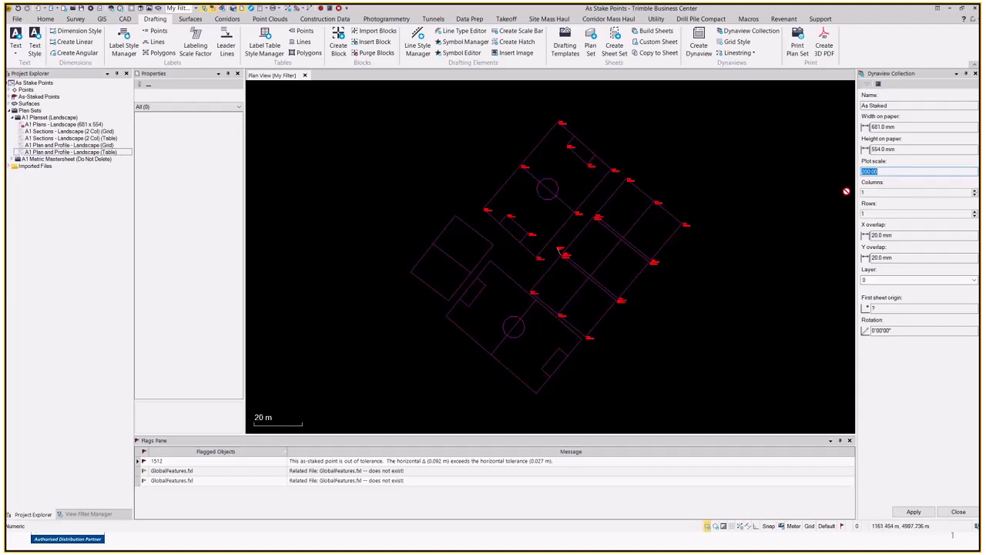
Assign the dynaview collection to layer SHEET - Dynaview Boxes and create it with its first sheet origin at about 977.834, 4926.256.
left_click(975, 190)
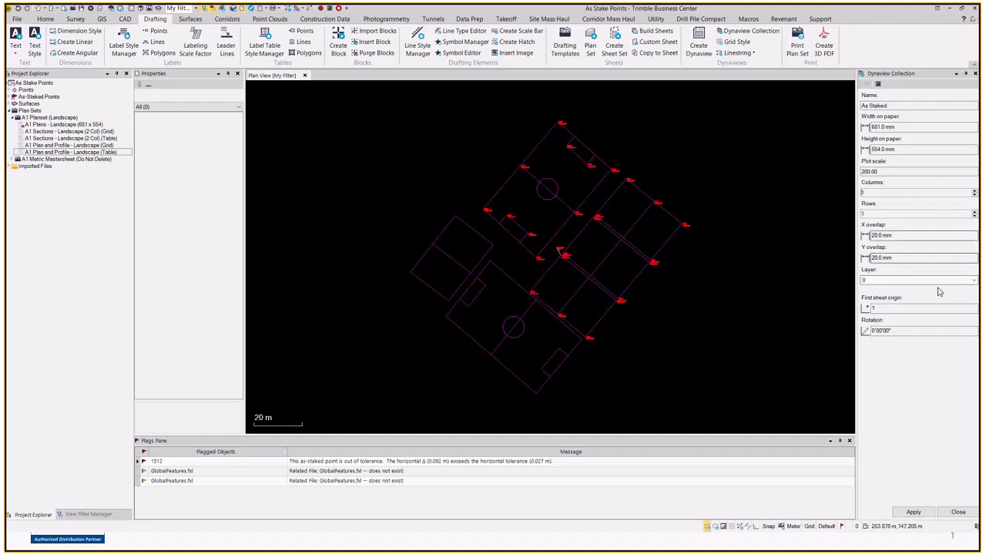
left_click(973, 280)
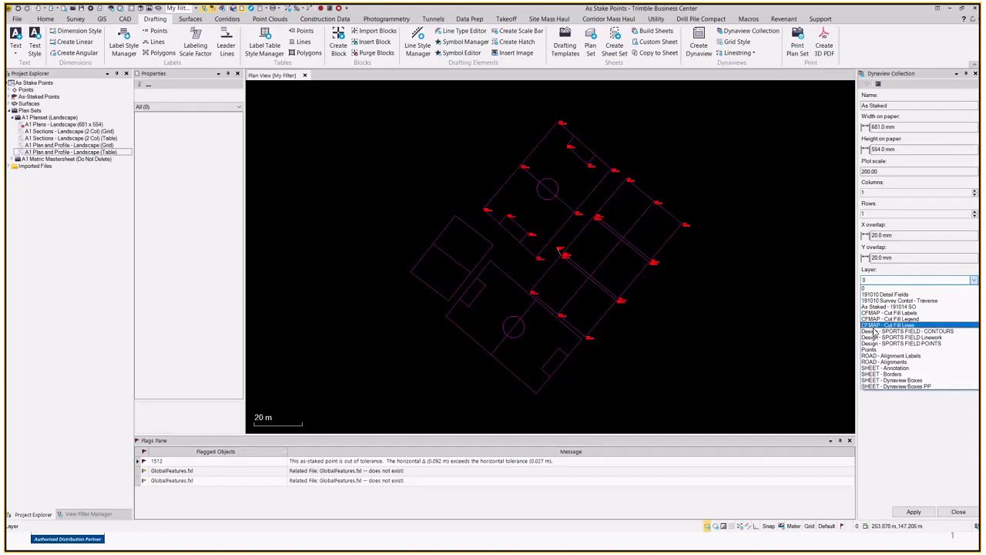
left_click(883, 379)
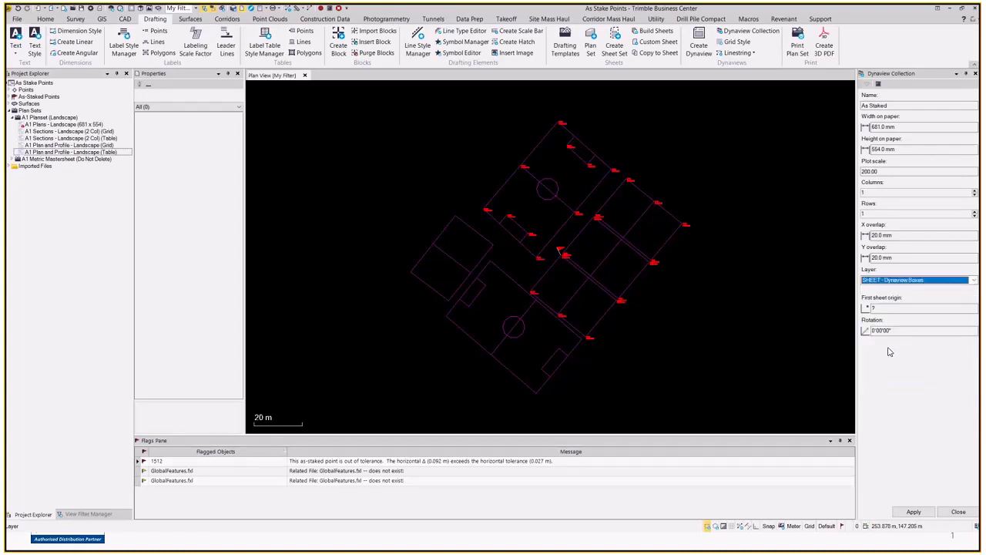
left_click(890, 306)
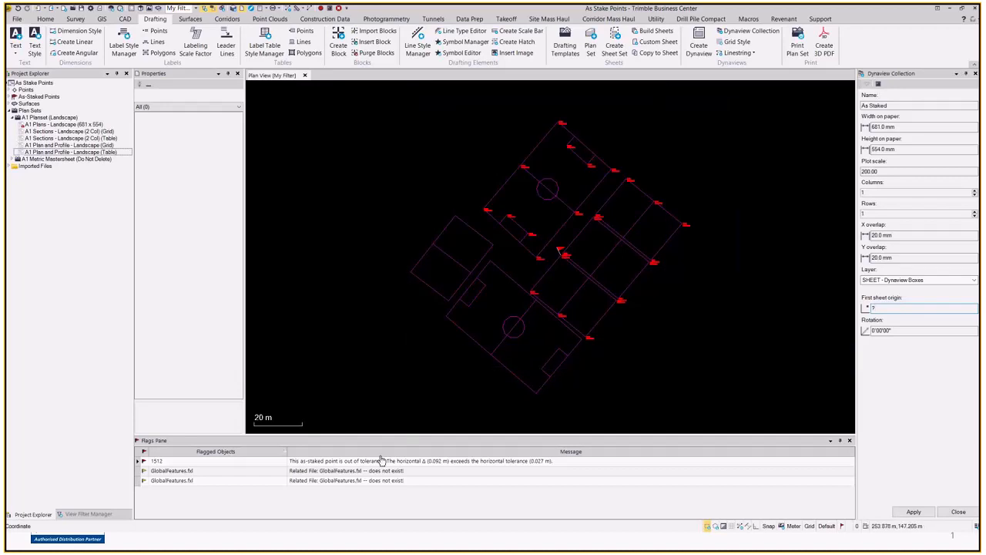
left_click(405, 362)
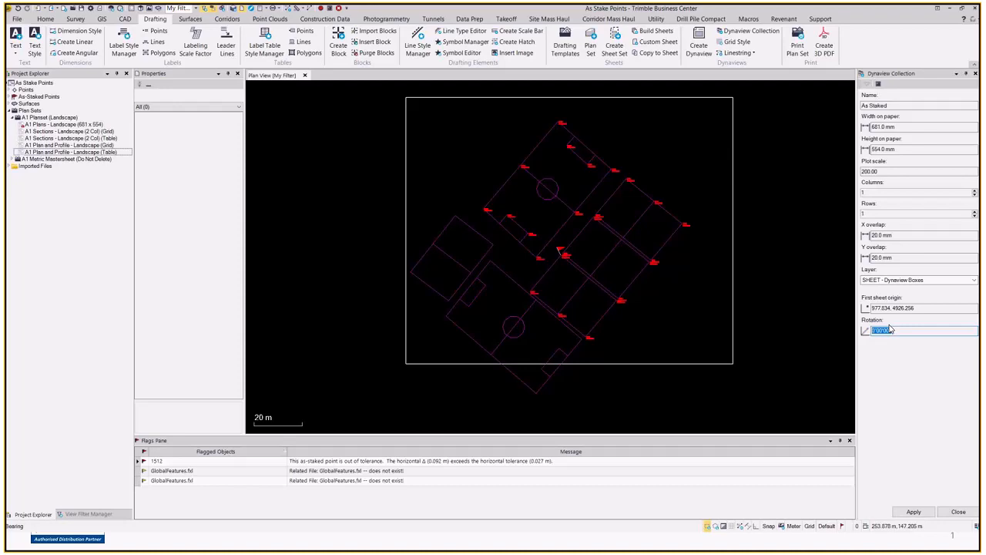
left_click(913, 513)
left_click(961, 514)
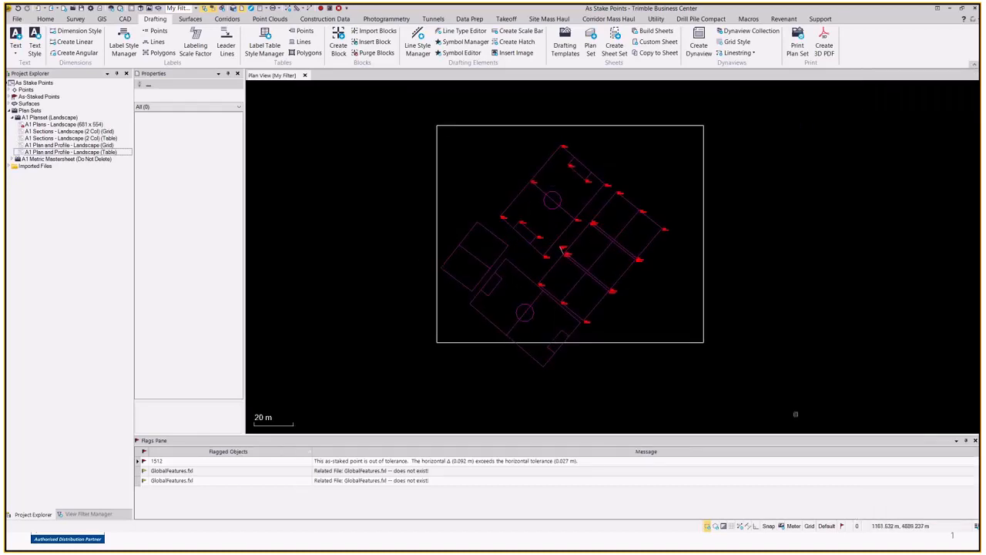
Start a Plan Grid sheet set named As Staked 191014 SO in the A1 Planset (Landscape) plan set.
left_click(463, 126)
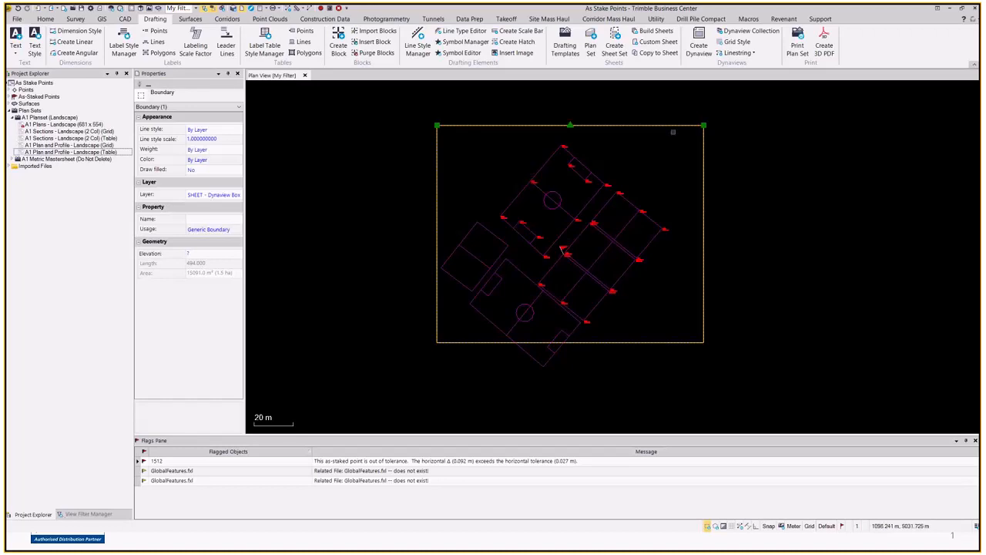
left_click(615, 49)
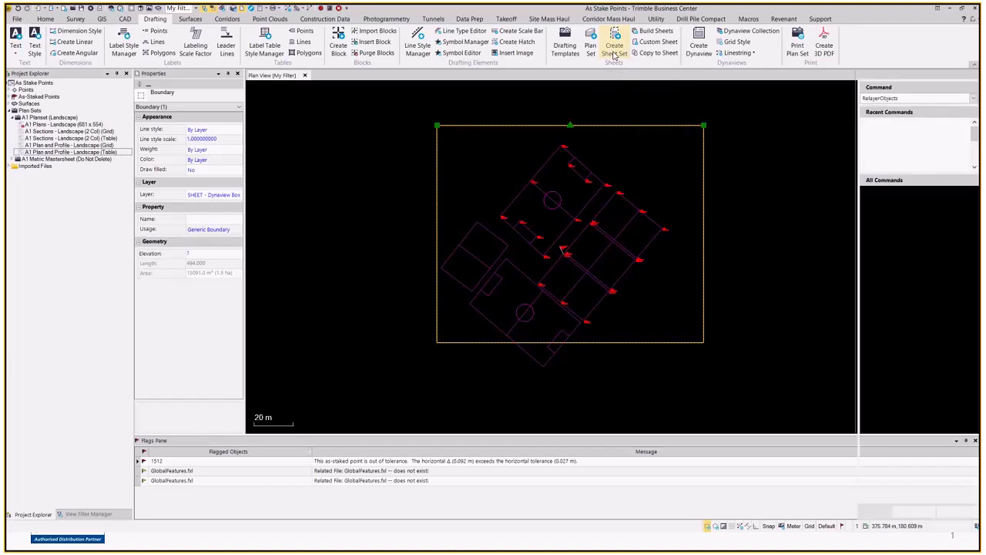
left_click(894, 104)
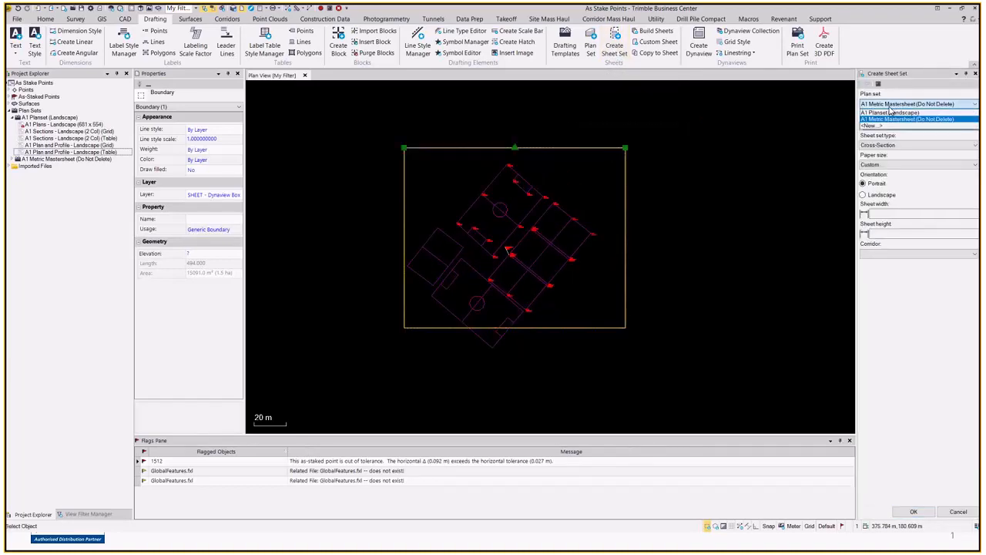
left_click(892, 114)
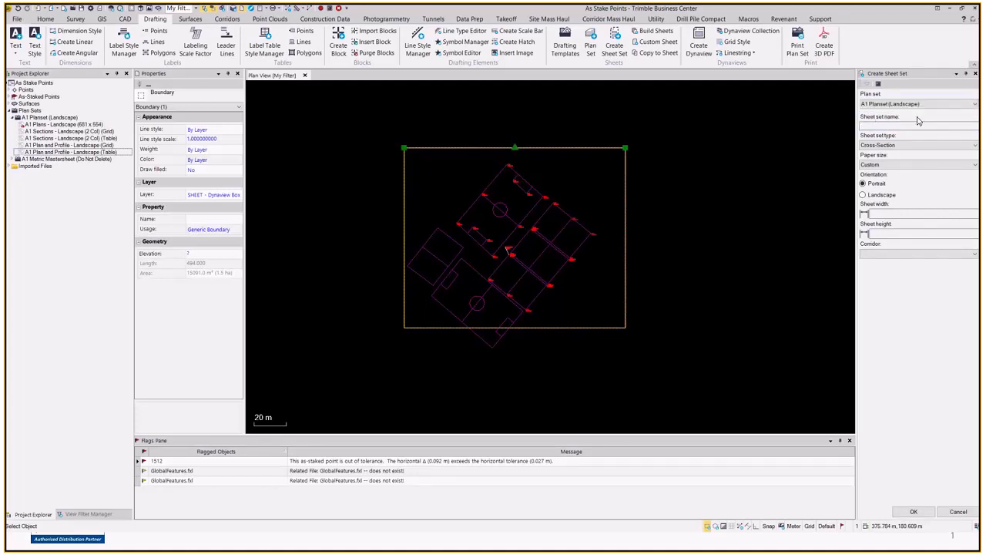
left_click(876, 125)
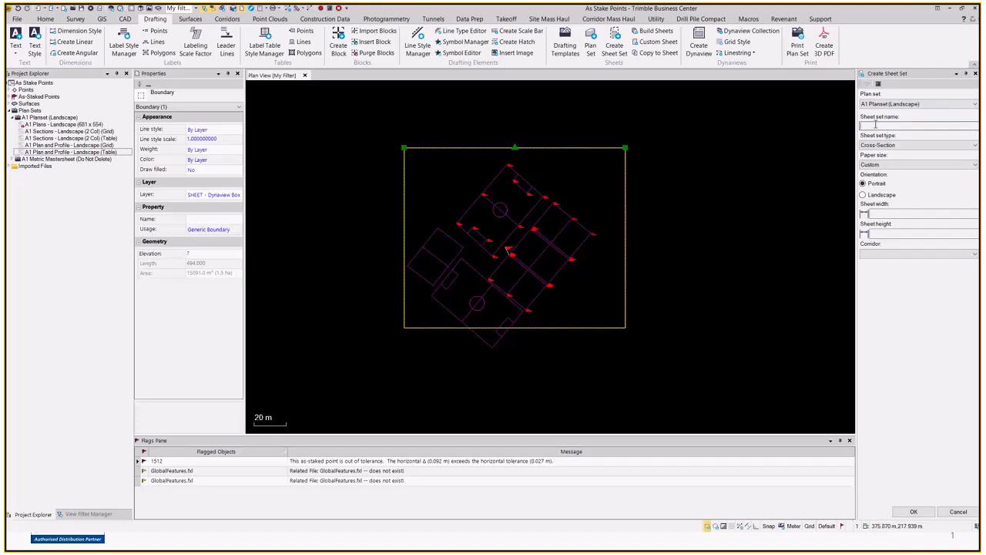
type("As Staked 191014 SO")
left_click(907, 145)
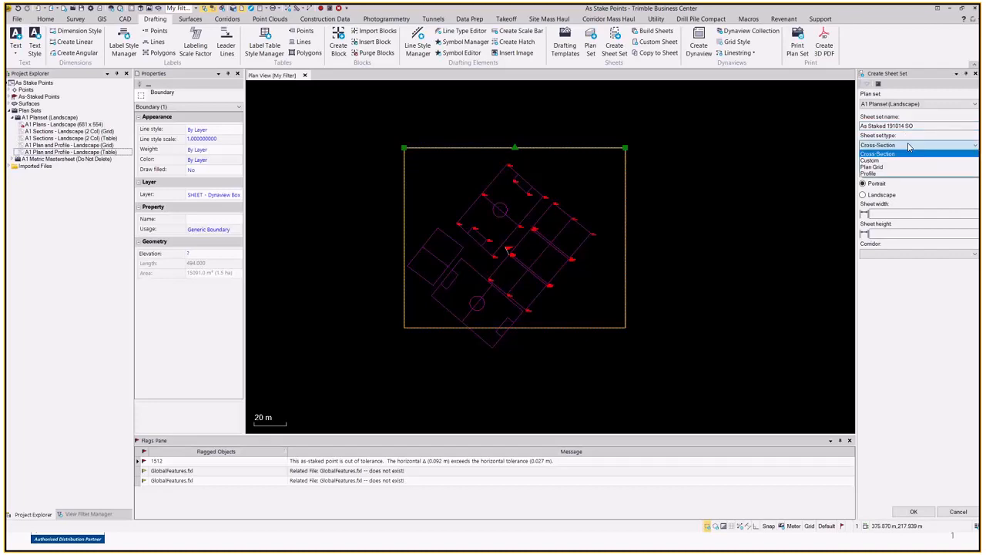
left_click(871, 171)
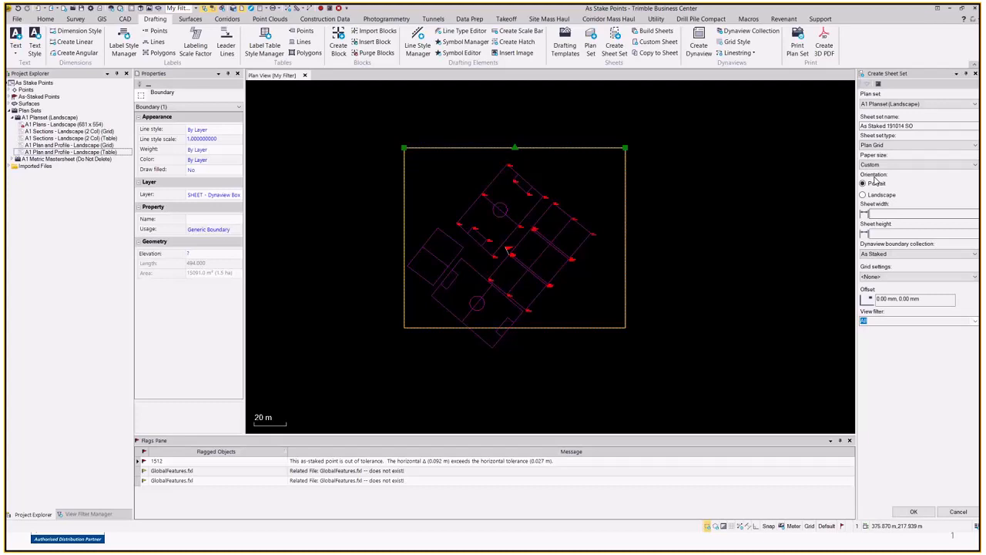
Set the new sheet set to landscape orientation with no grid settings and a dynaview offset of 40 mm, 20 mm.
left_click(866, 195)
left_click(891, 213)
left_click(911, 276)
left_click(911, 283)
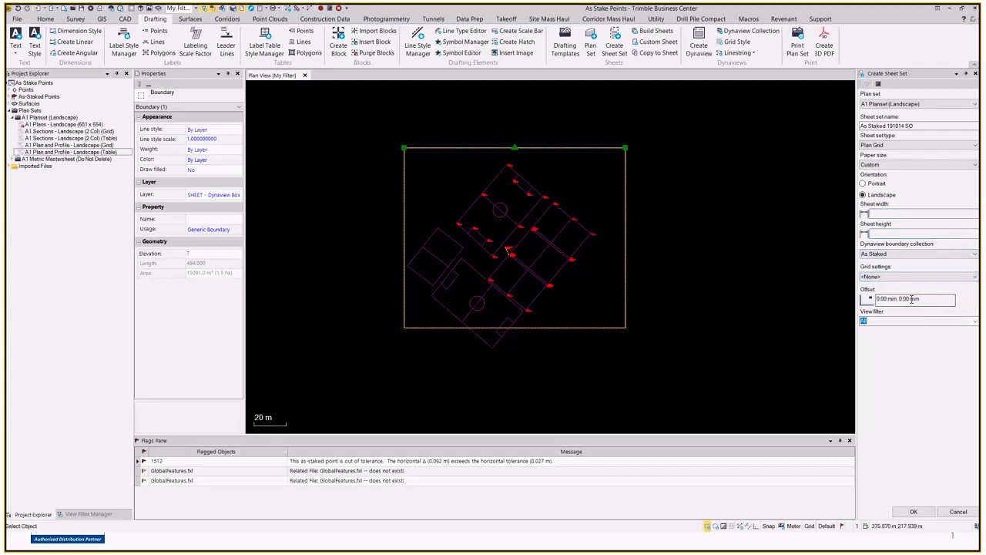
left_click(912, 299)
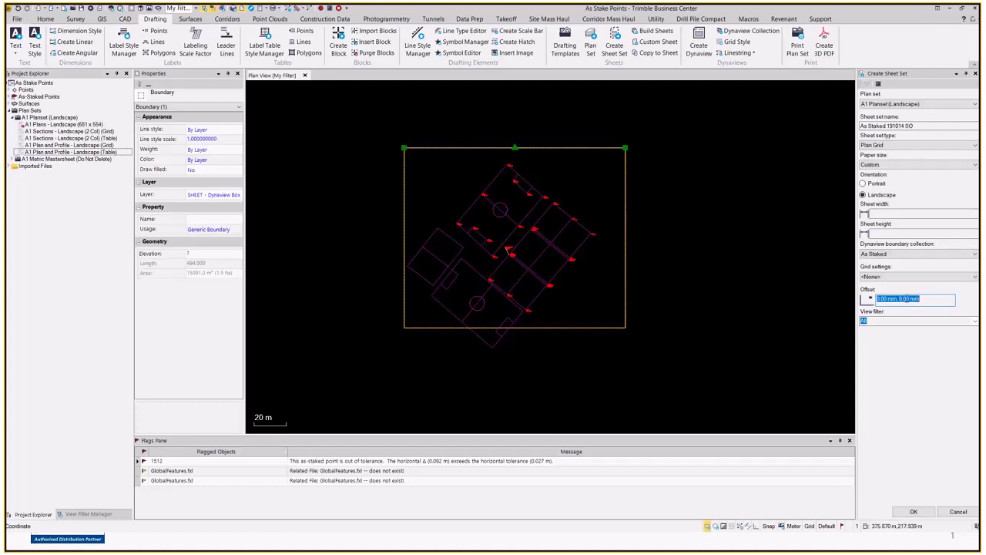
type("40,20")
key("Tab")
Check the active view filter and apply My Filter to the new sheet set.
left_click(88, 513)
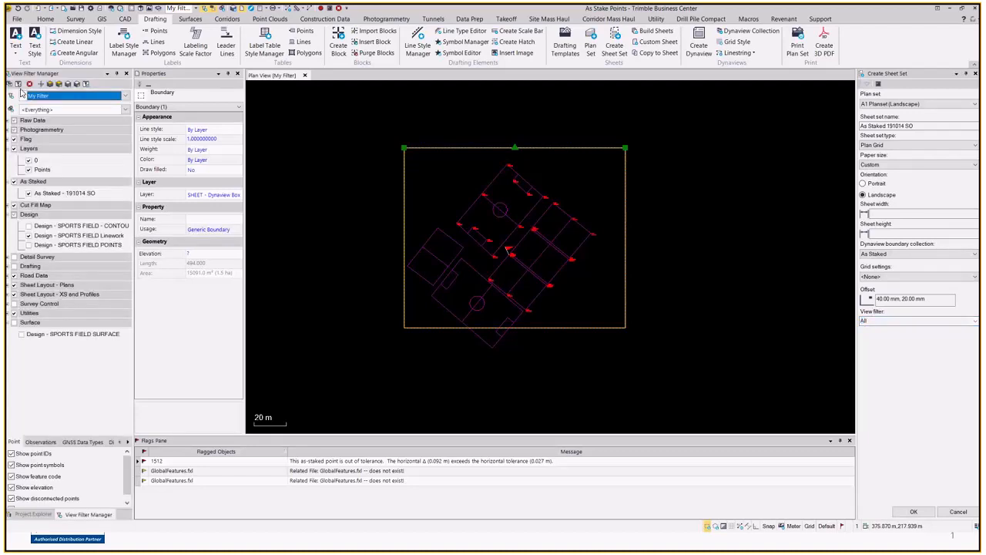
left_click(125, 96)
left_click(81, 108)
left_click(915, 321)
left_click(890, 333)
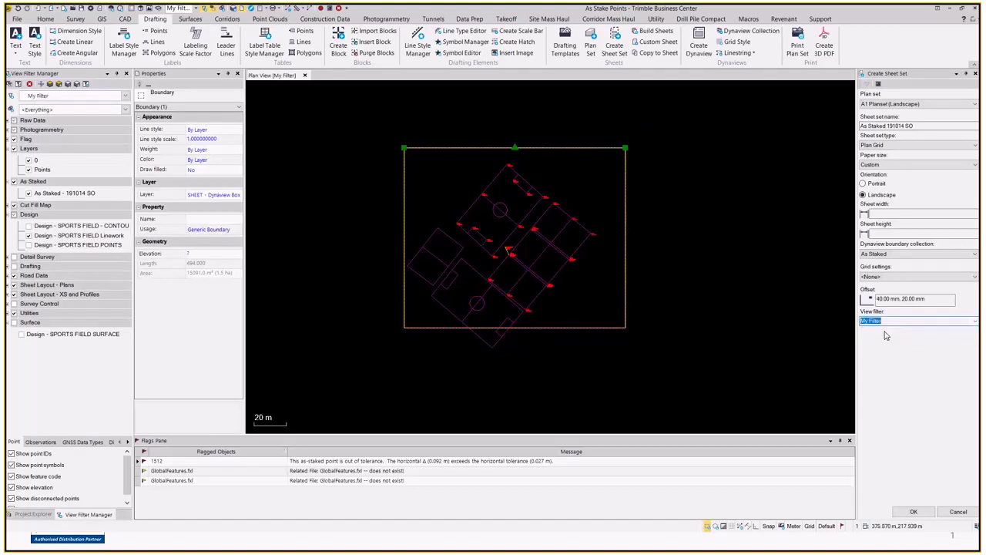
left_click(914, 513)
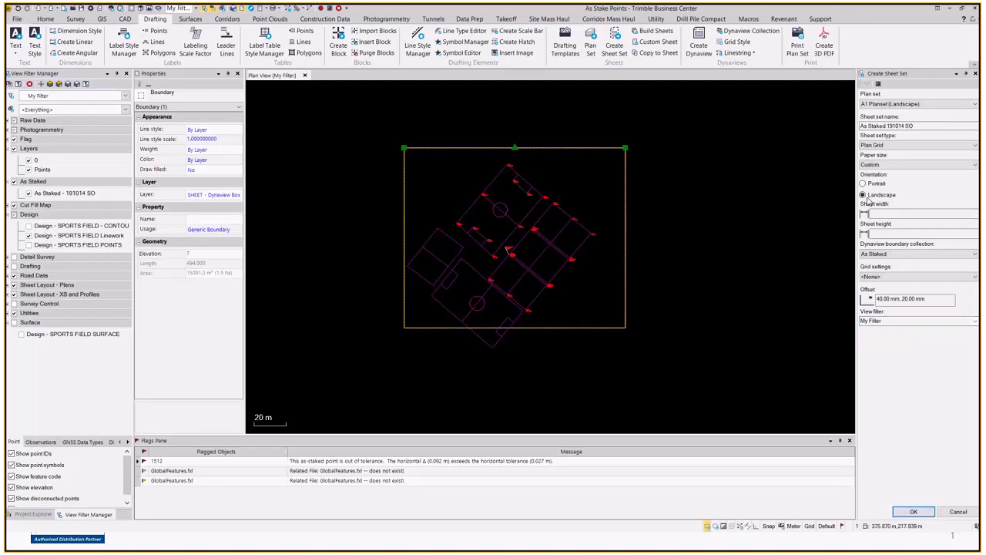
Set the sheet width to 681 mm and the height to 554 mm, and create the sheet set.
left_click(888, 215)
type("681")
key("shift+Tab")
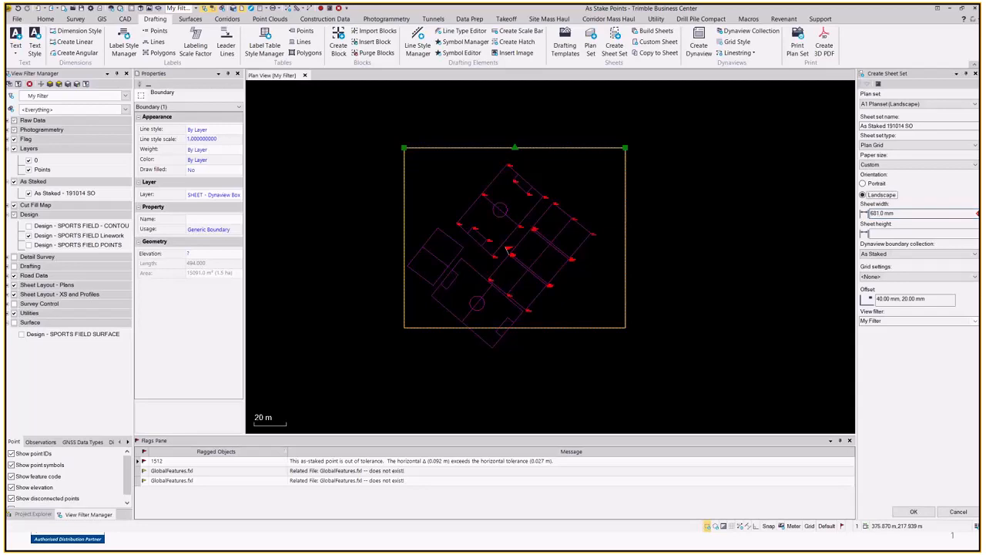
key("Tab")
key("Tab")
type("554")
key("Tab")
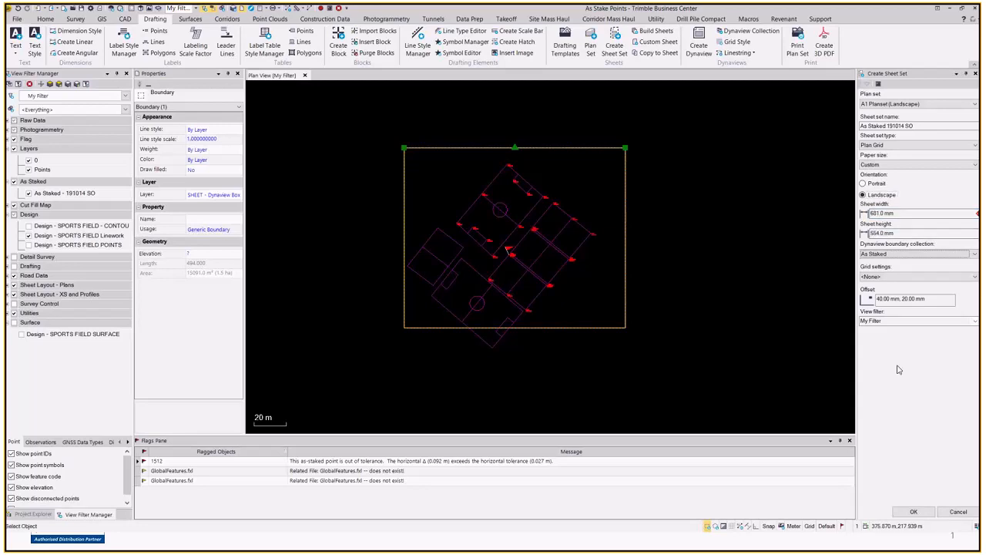
left_click(911, 512)
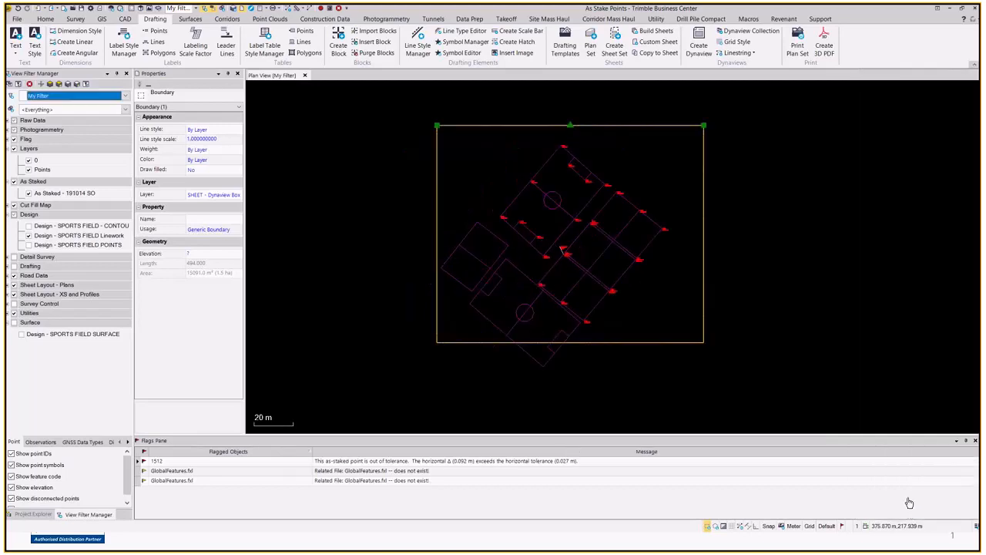
Open Sheet 1 of the As Staked 191014 SO sheet set in a sheet view.
left_click(38, 515)
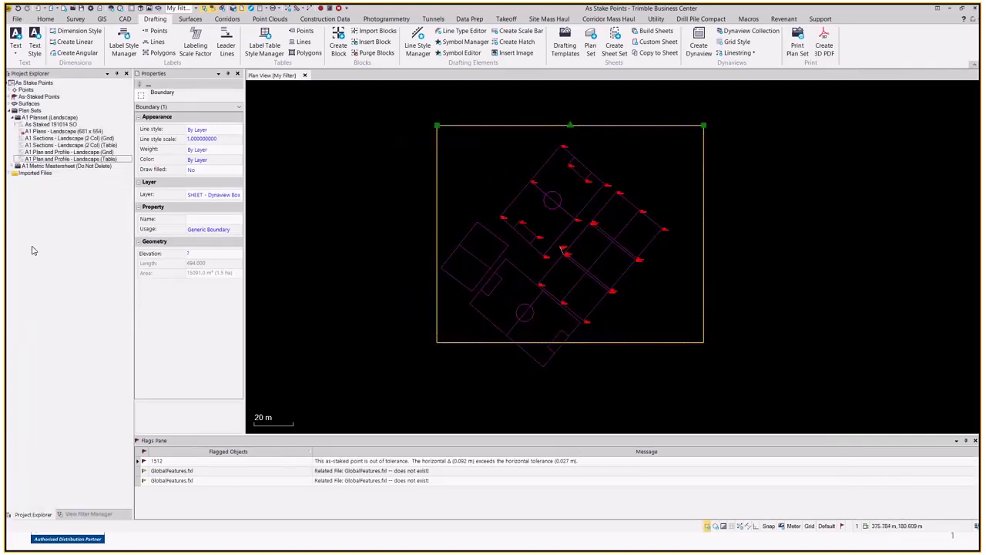
left_click(15, 126)
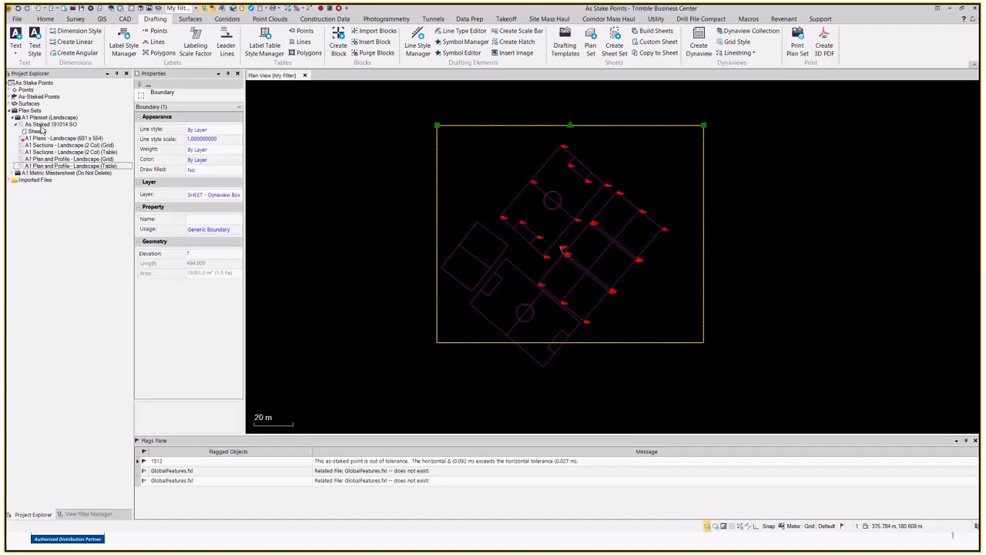
left_click(39, 131)
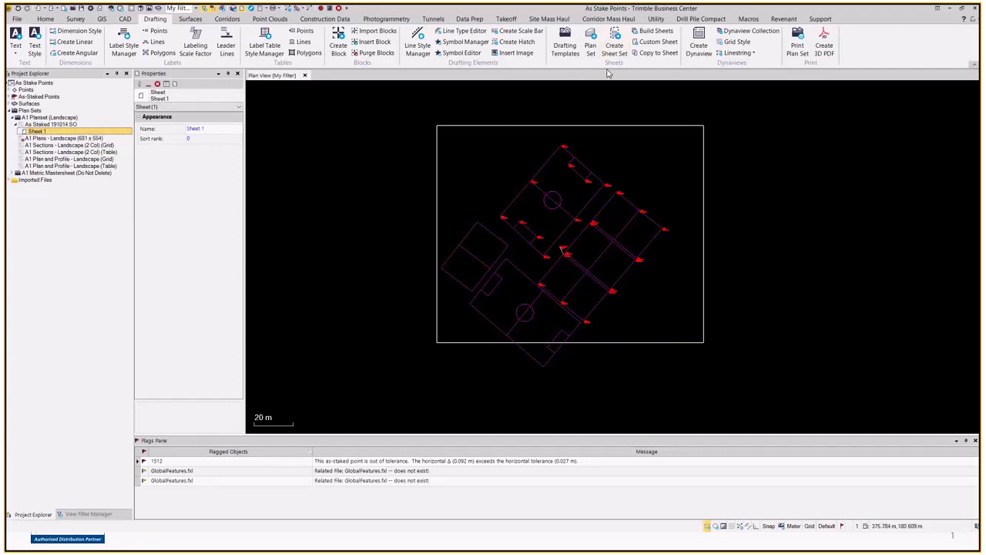
right_click(52, 131)
left_click(80, 150)
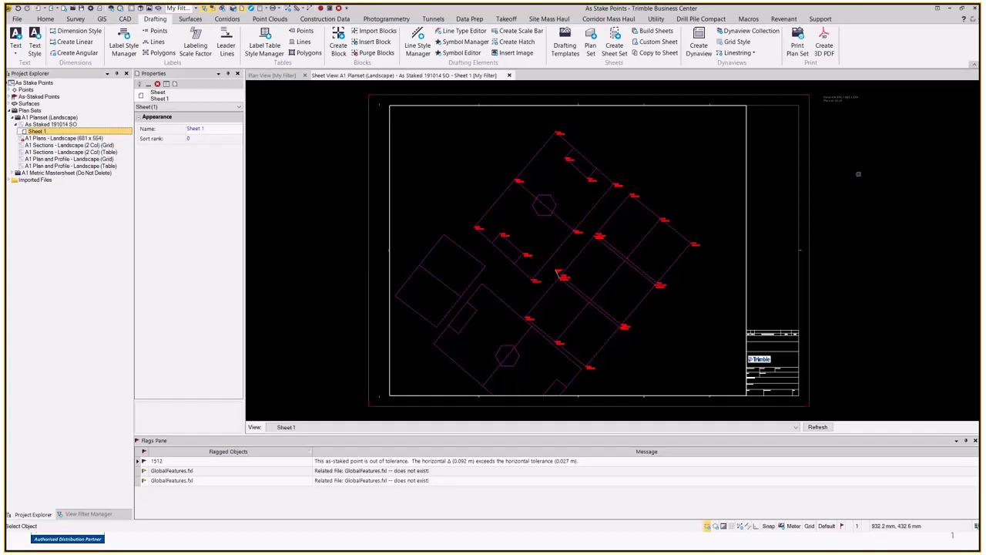
Examine the plan placement on Sheet 1 and the fields of its title block.
scroll(570, 216, "up", 3)
mouse_move(689, 257)
middle_mouse_down()
mouse_move(536, 146)
mouse_move(519, 223)
middle_mouse_up()
scroll(638, 293, "down", 4)
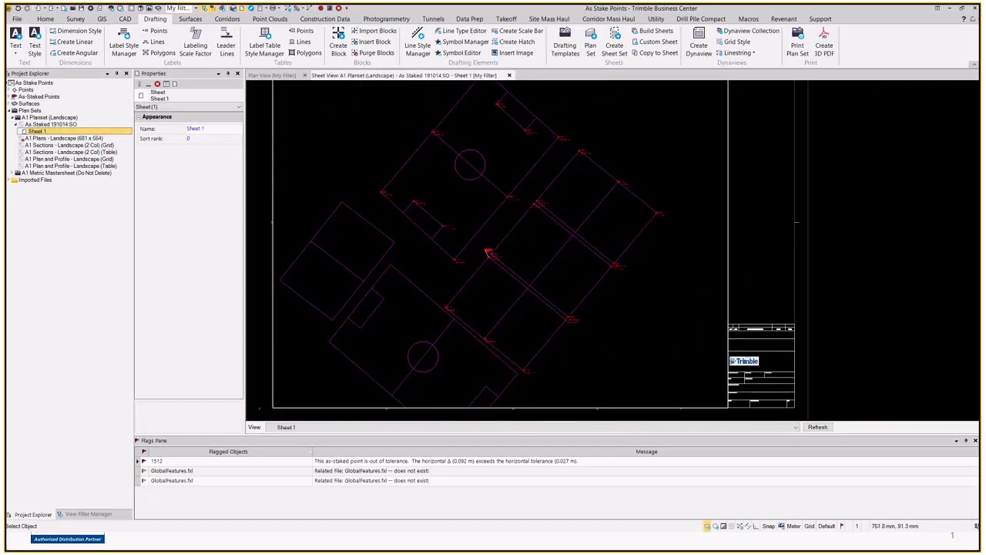
scroll(789, 400, "up", 4)
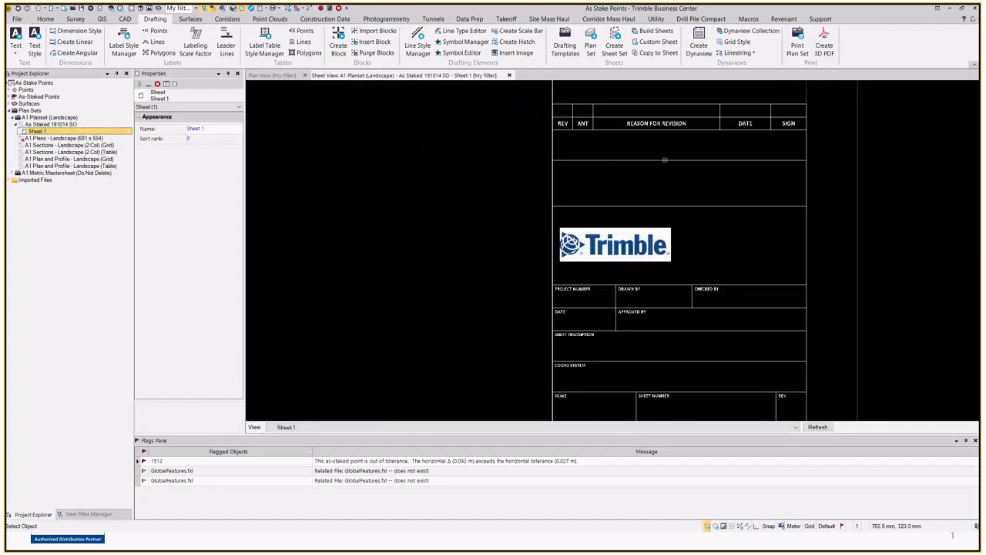
scroll(644, 222, "down", 2)
scroll(678, 206, "up", 3)
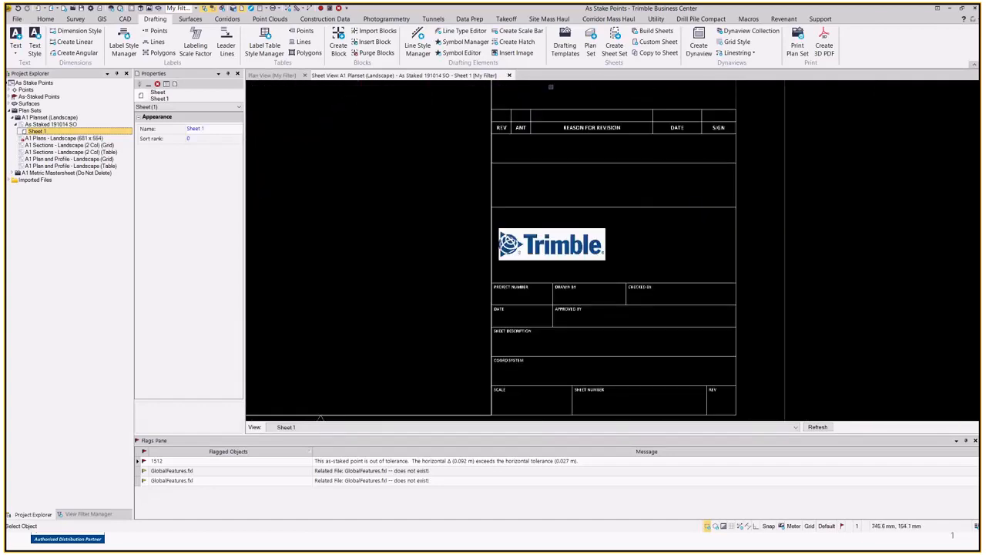
scroll(537, 121, "down", 3)
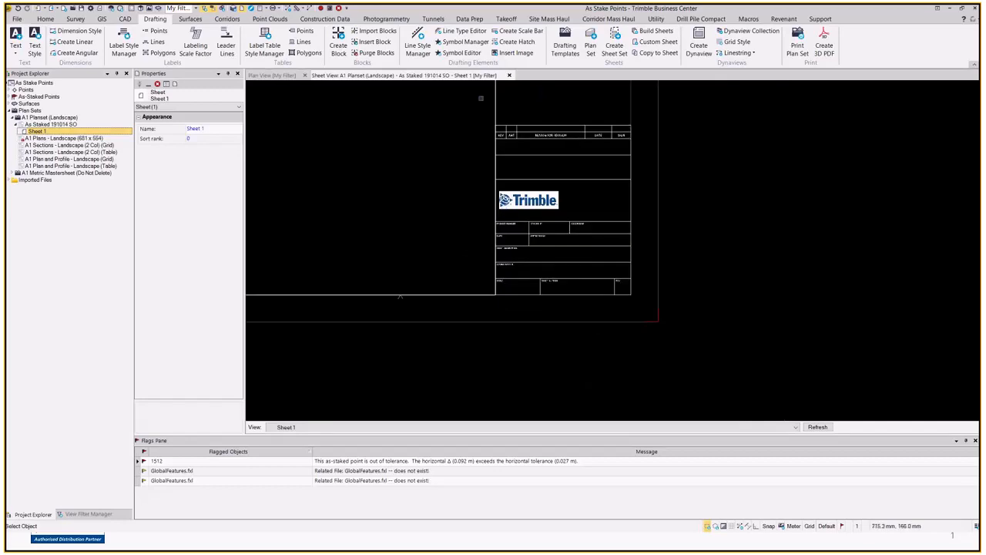
Inspect the title block's project, approval, sheet description, coordinate system, scale and revision fields, and review the whole Sheet 1 layout.
scroll(509, 163, "up", 4)
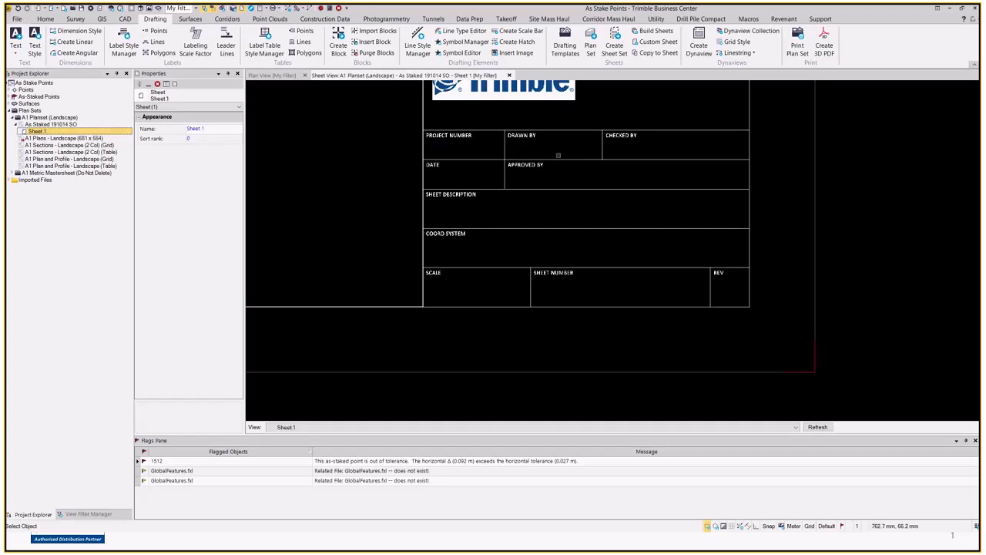
scroll(671, 148, "down", 5)
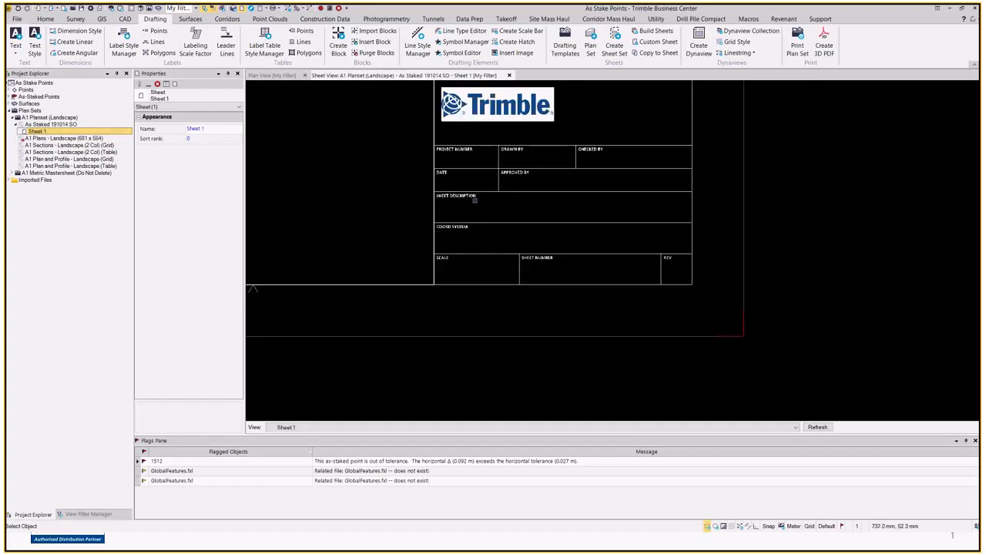
scroll(649, 255, "down", 2)
middle_click_drag(482, 123, 544, 230)
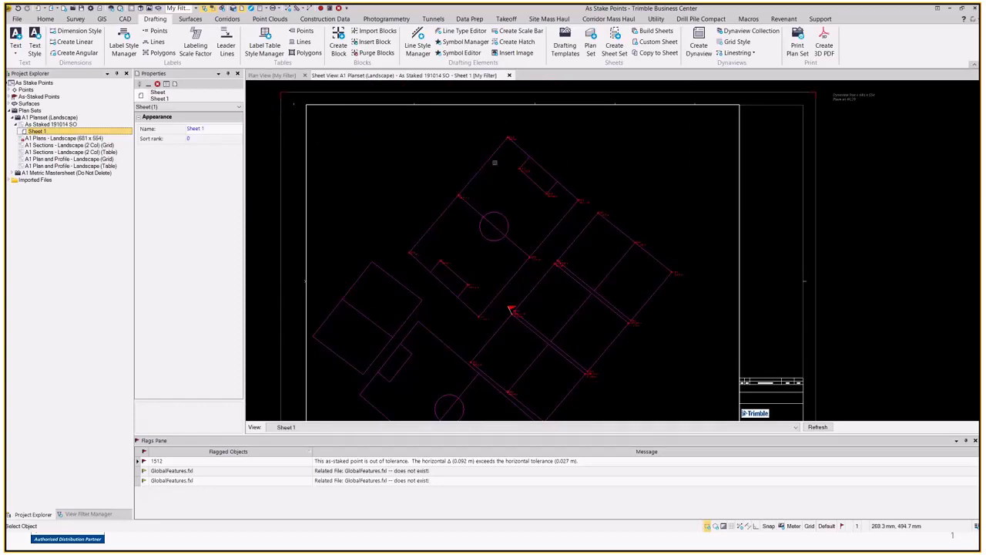
scroll(608, 177, "down", 3)
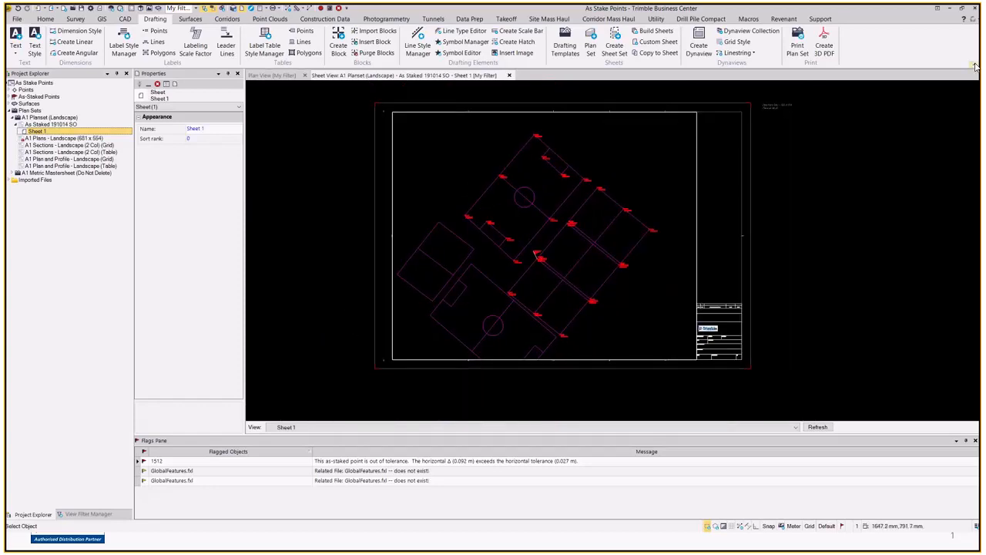
right_click(38, 132)
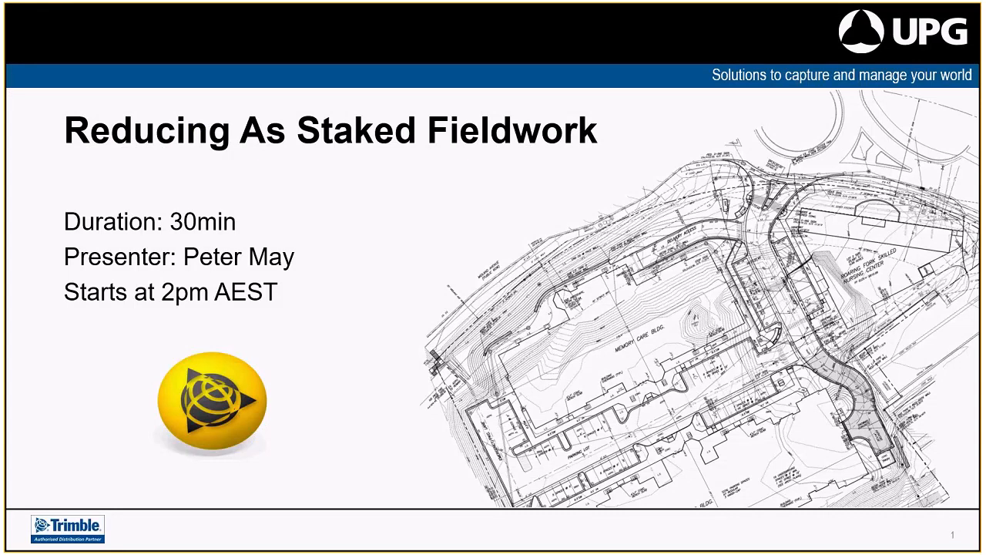
key("Right")
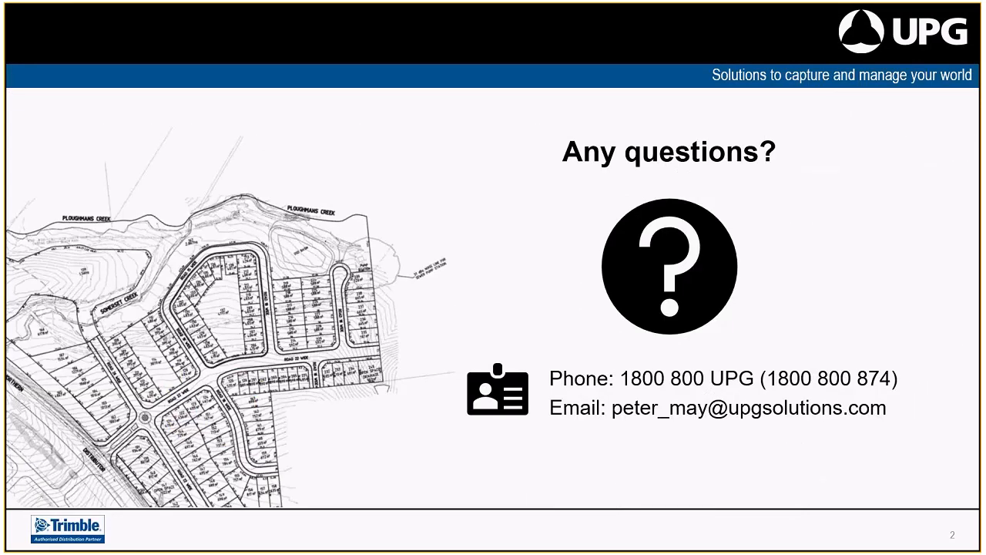